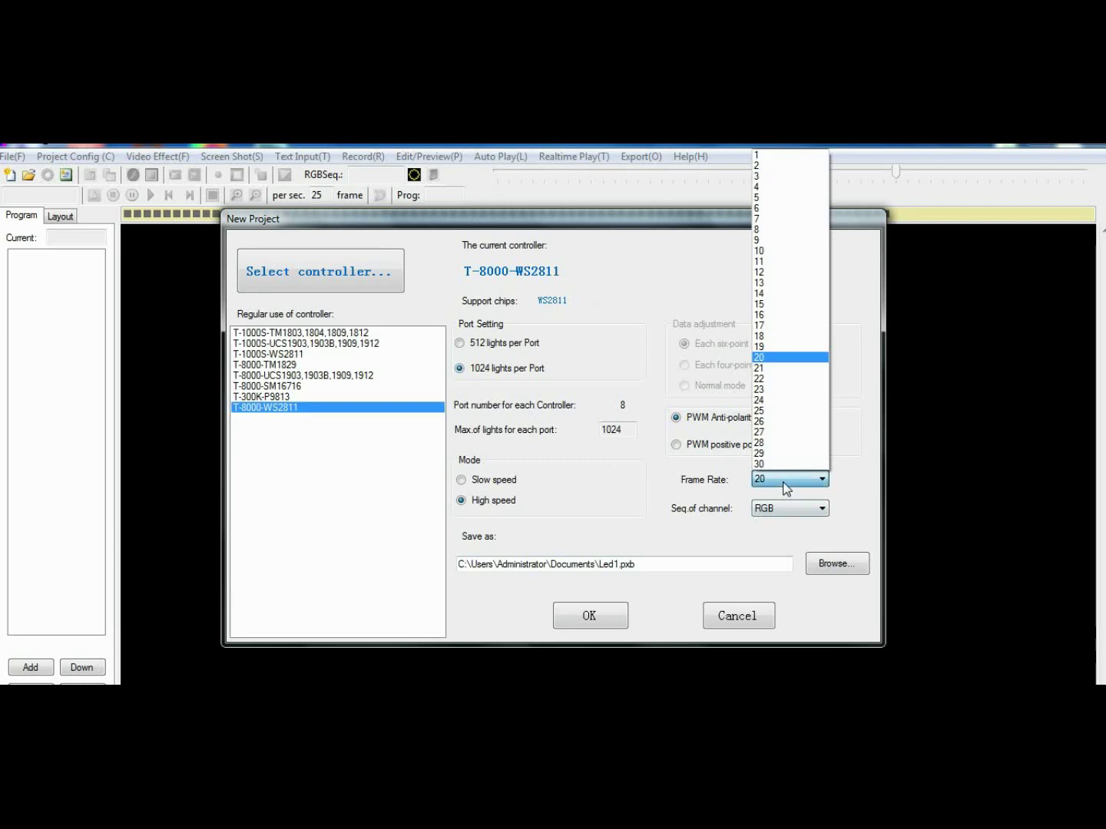
Set the new project's frame rate to 25 and create it with the file name "4port layout.pxb" in Documents.
click(778, 416)
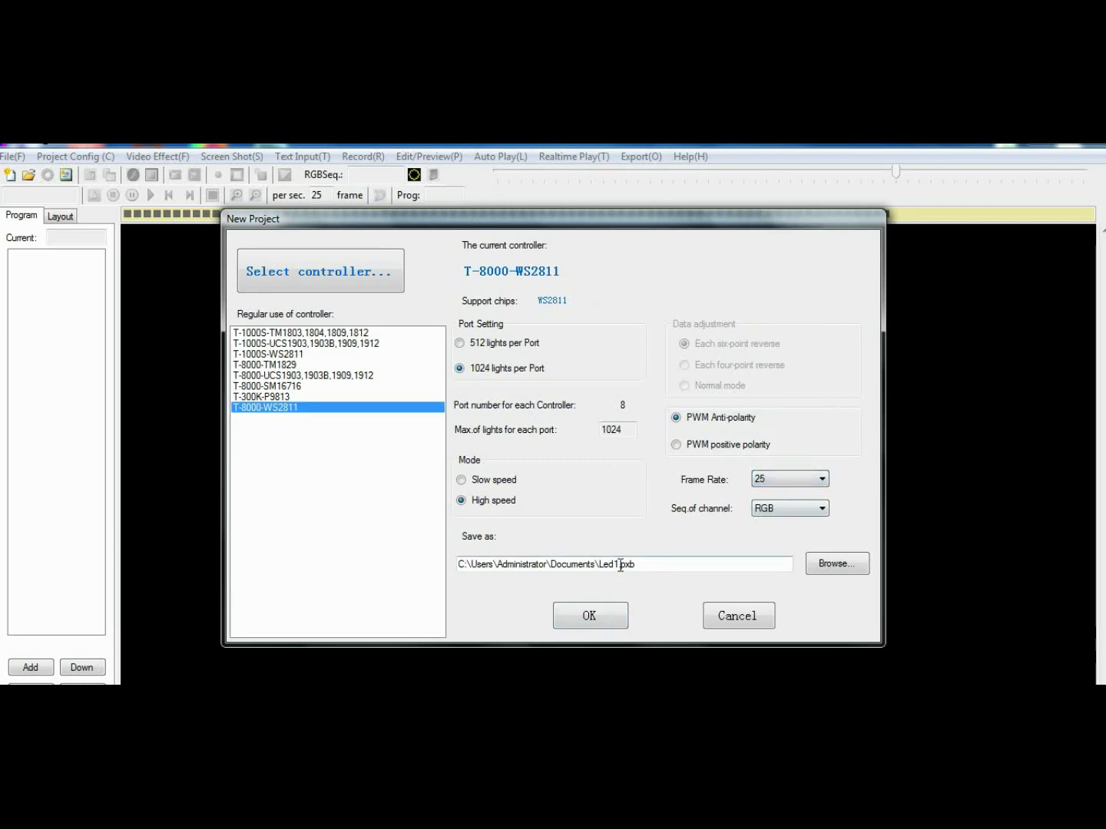
drag(616, 564, 601, 569)
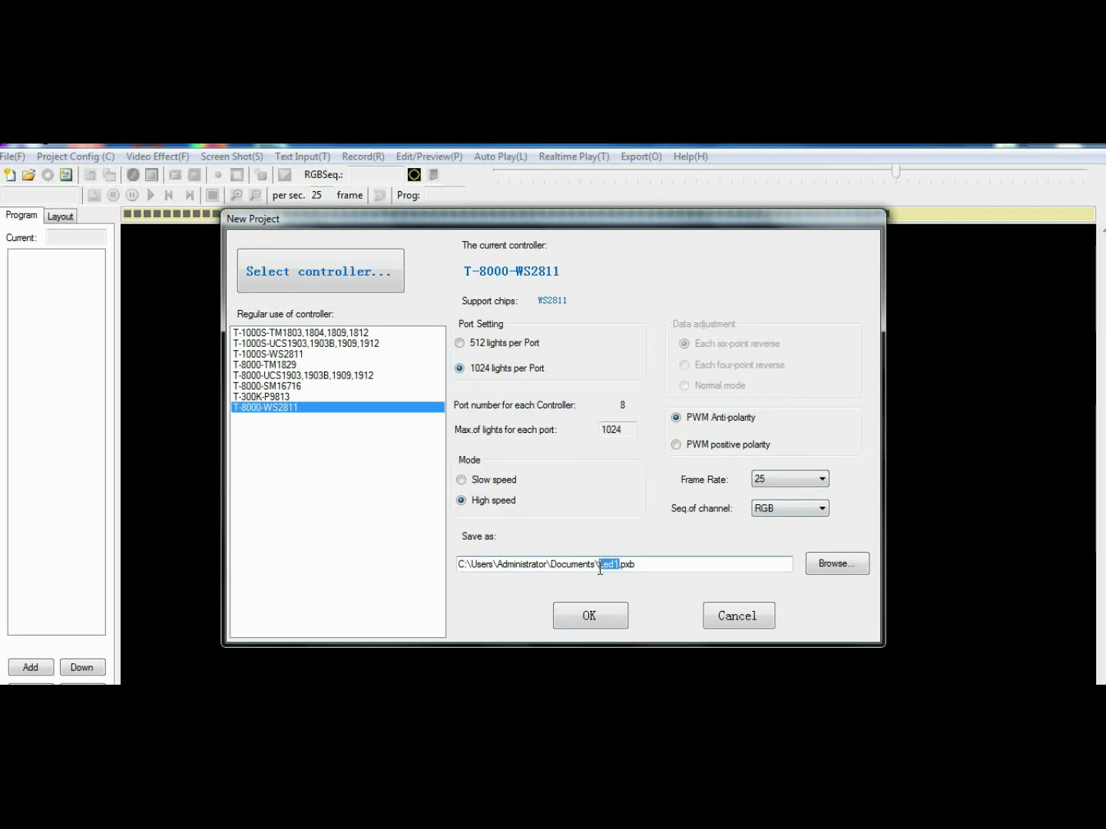
text(4port)
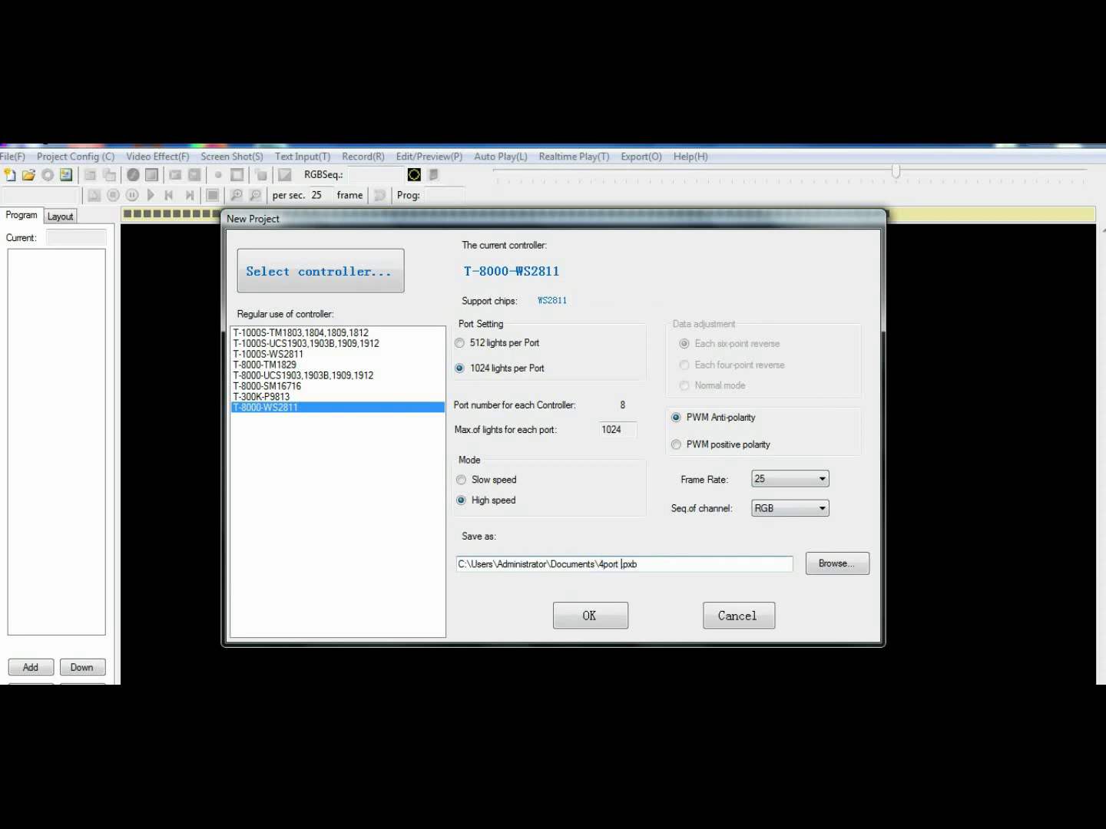
text( lay)
text(ut)
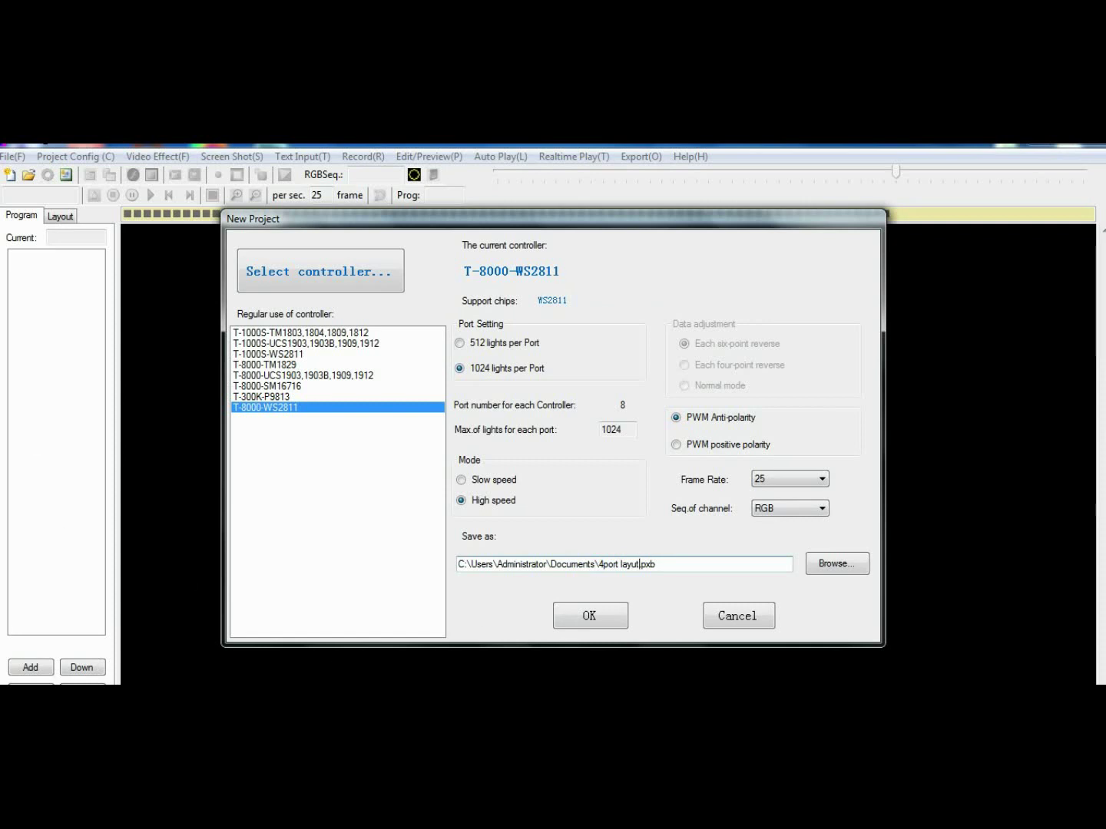
click(633, 564)
text(ou)
click(601, 616)
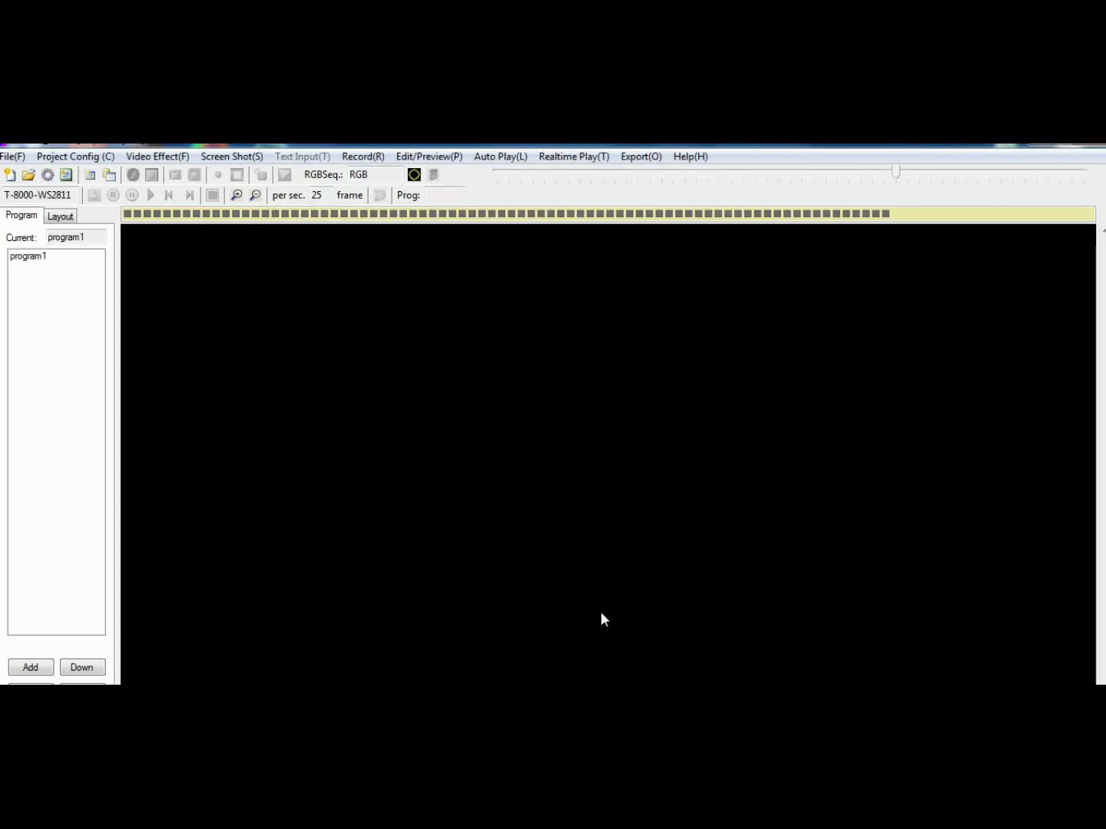
Open the project's layout editor and draw two side-by-side horizontal light blocks of about 32 by 32 lights each.
click(71, 157)
click(83, 176)
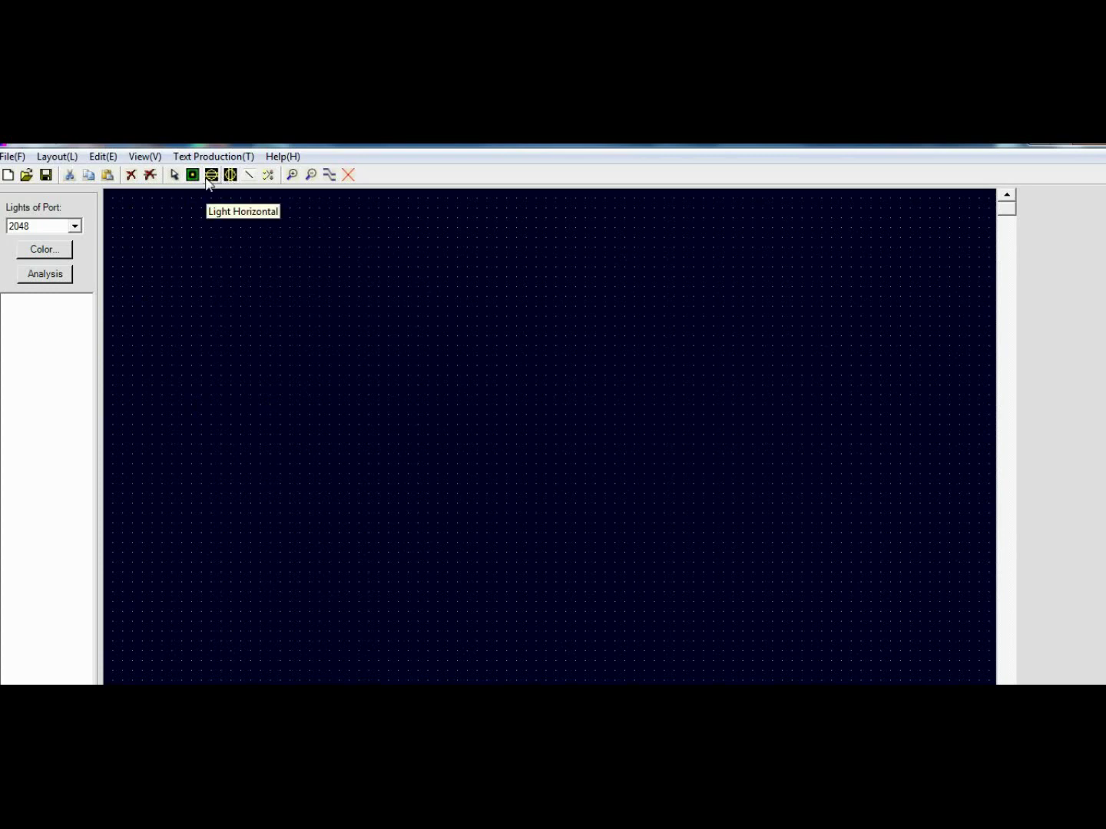
click(209, 178)
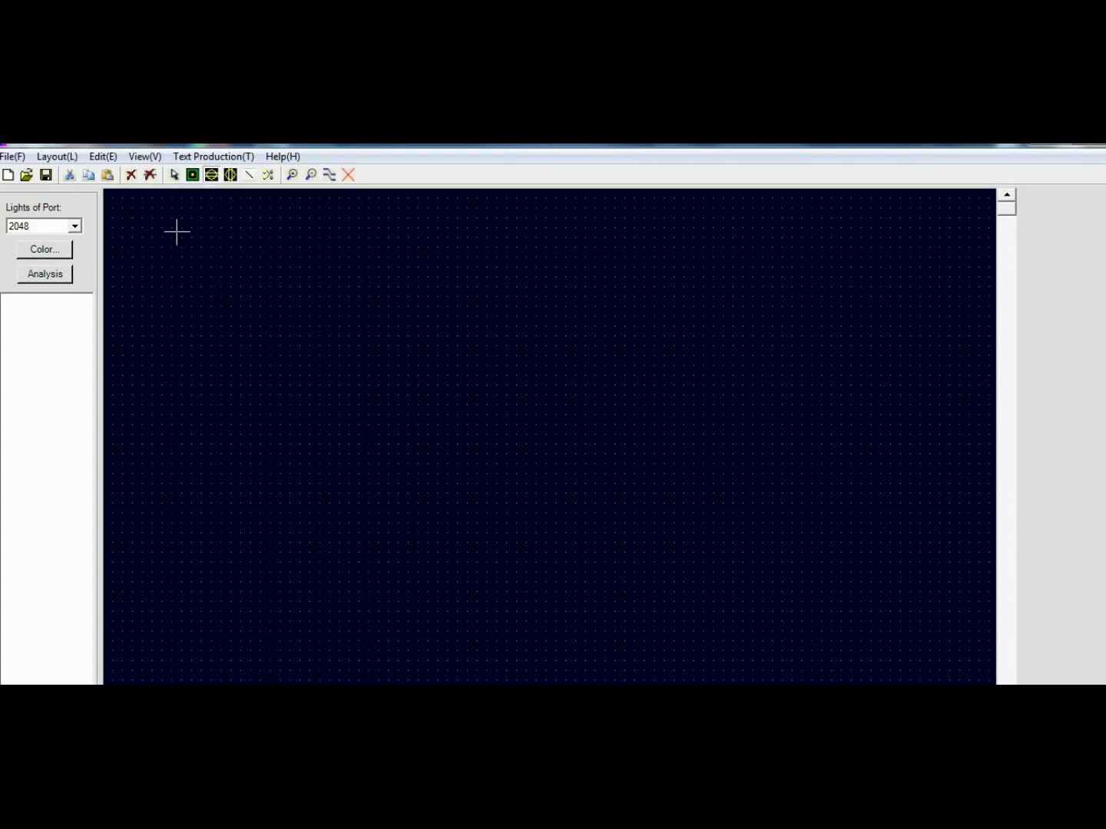
drag(182, 224, 486, 536)
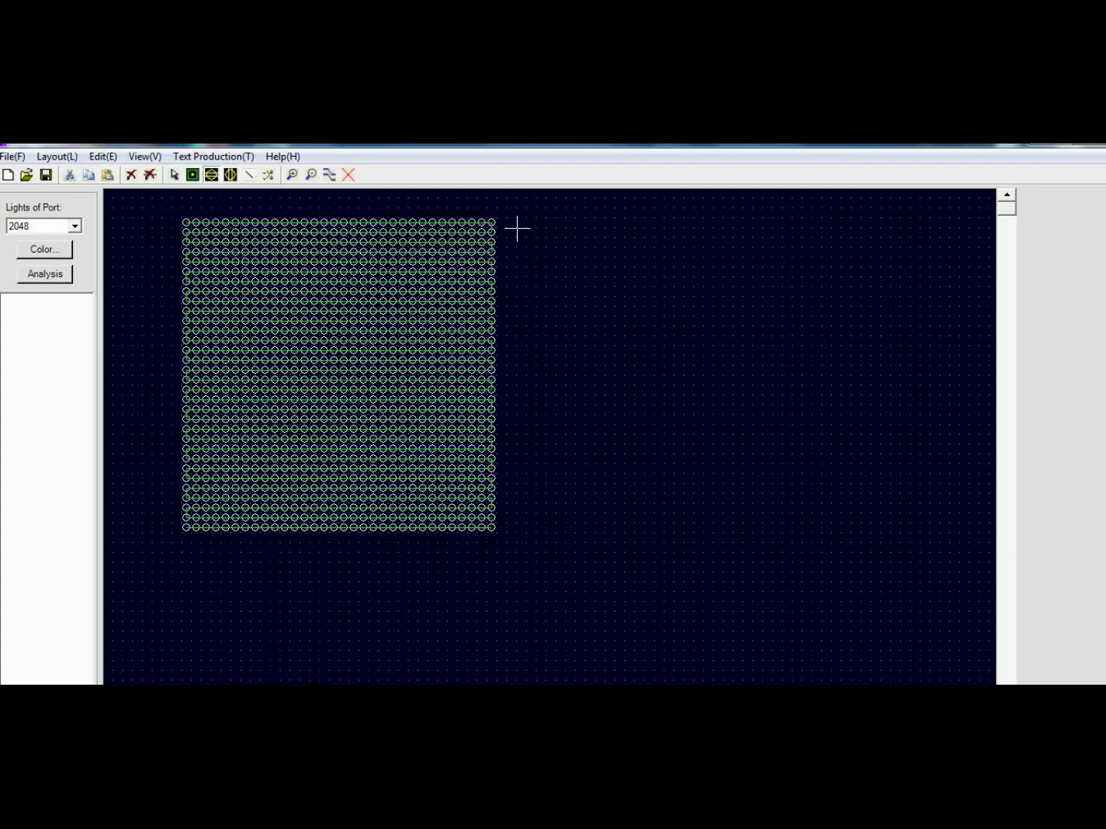
drag(518, 228, 823, 528)
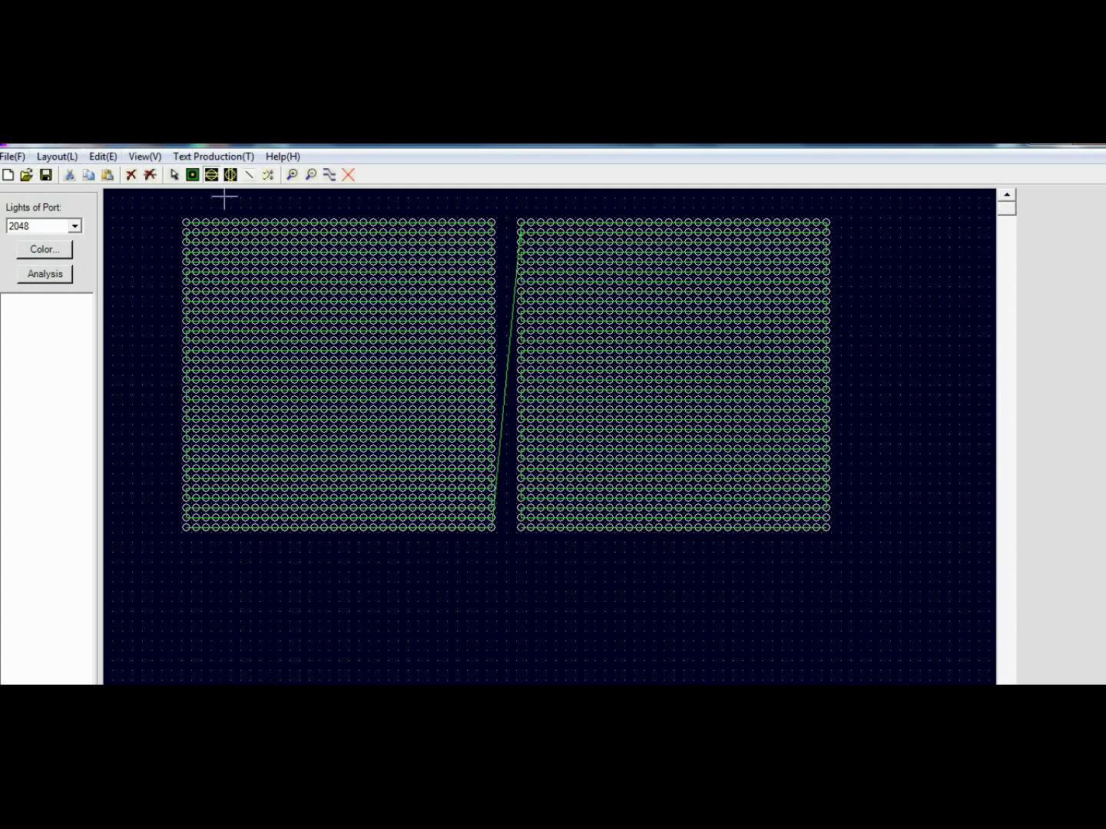
Place ports 1 and 2 beside the two light blocks and connect each with a line to its block's upper-left light.
click(191, 175)
click(521, 202)
click(249, 177)
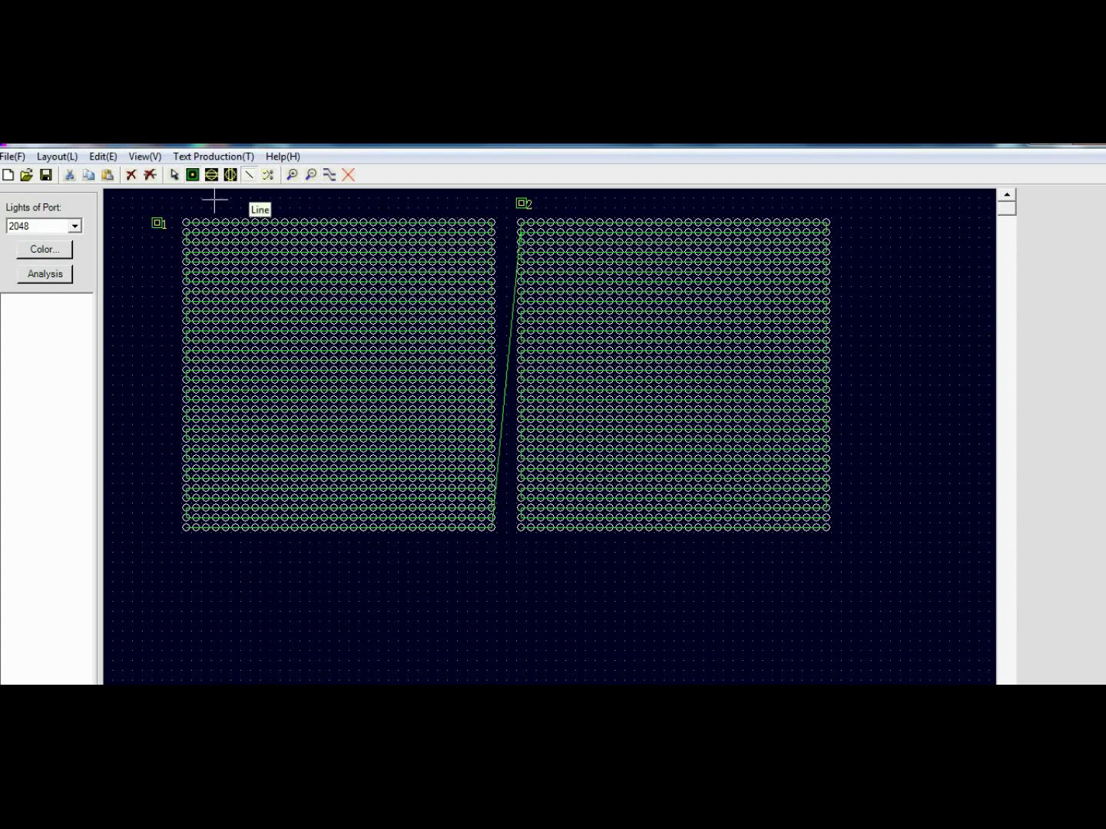
click(159, 223)
click(186, 223)
click(521, 204)
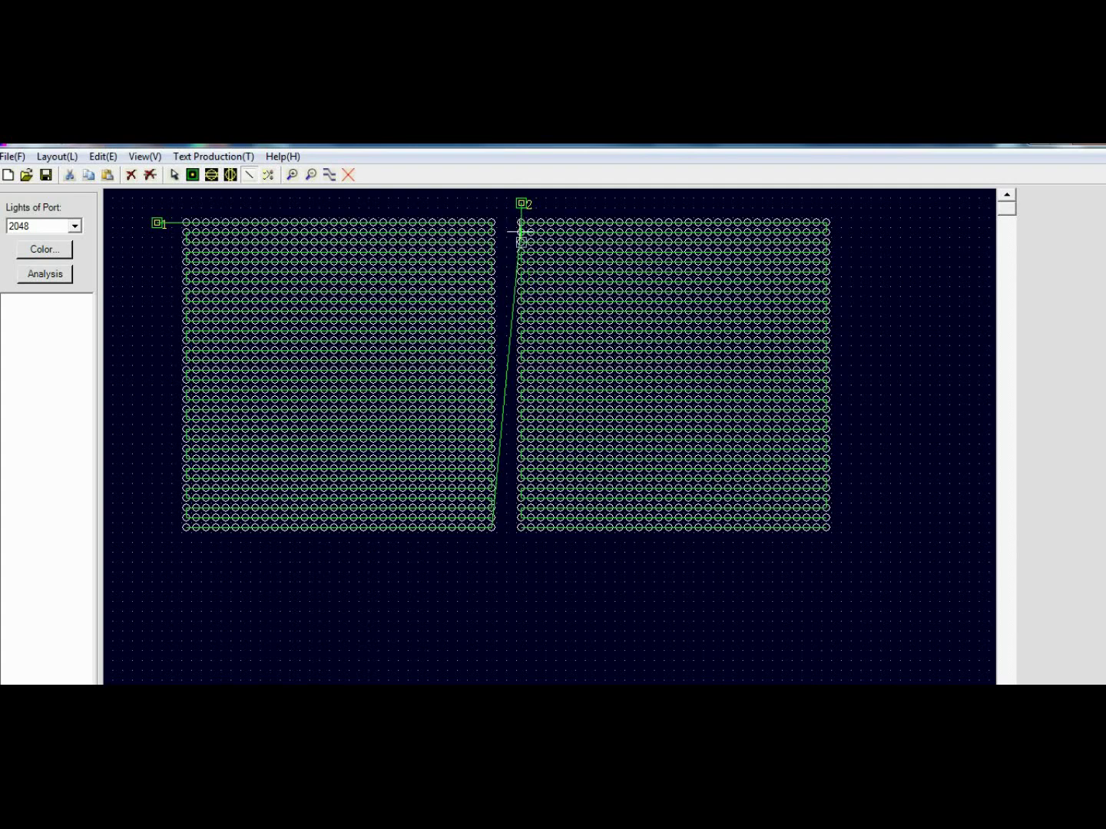
right_click(521, 223)
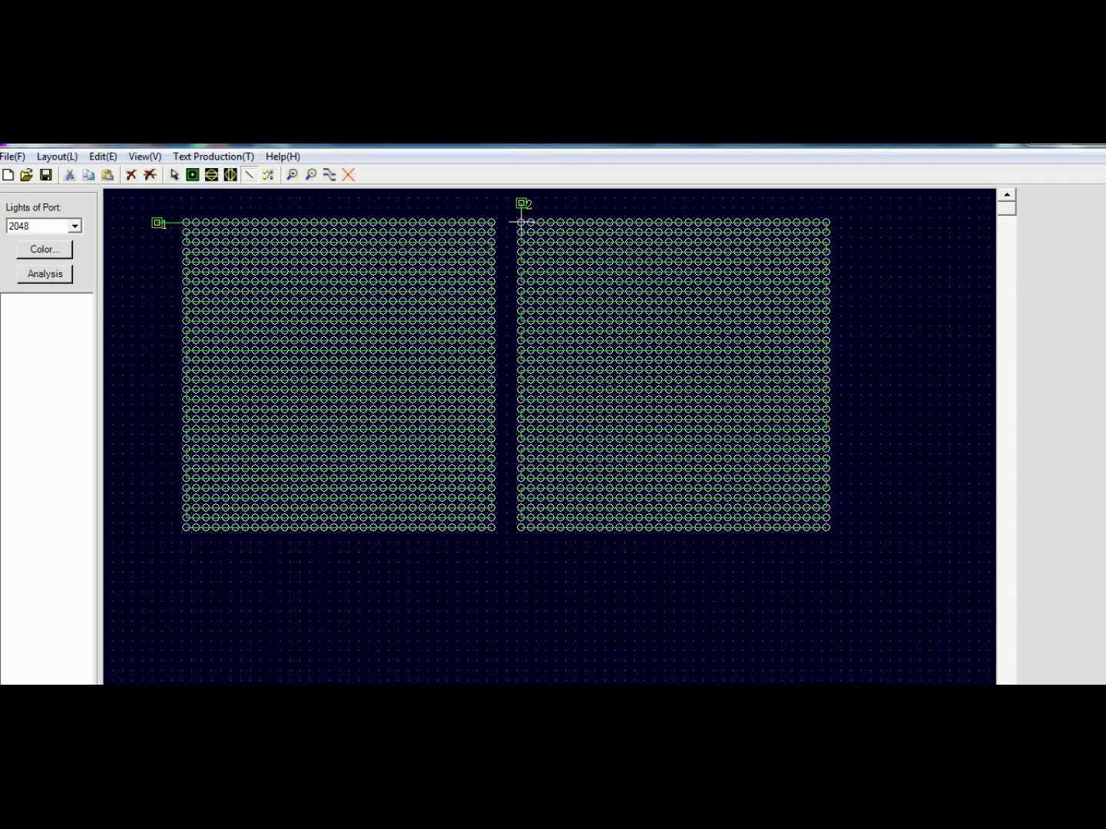
click(522, 223)
Save the light layout to the Desktop as a LedLayOut file named "4portlayout".
click(46, 172)
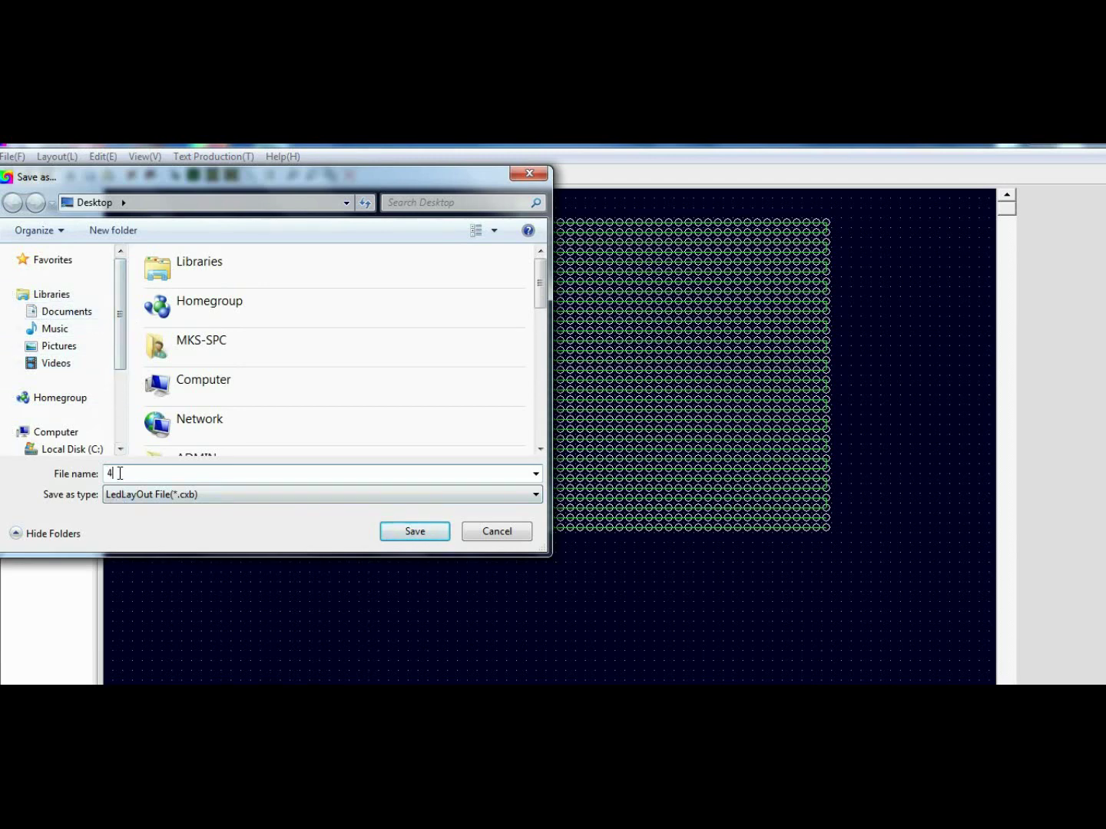
text(port)
text(layout)
click(422, 534)
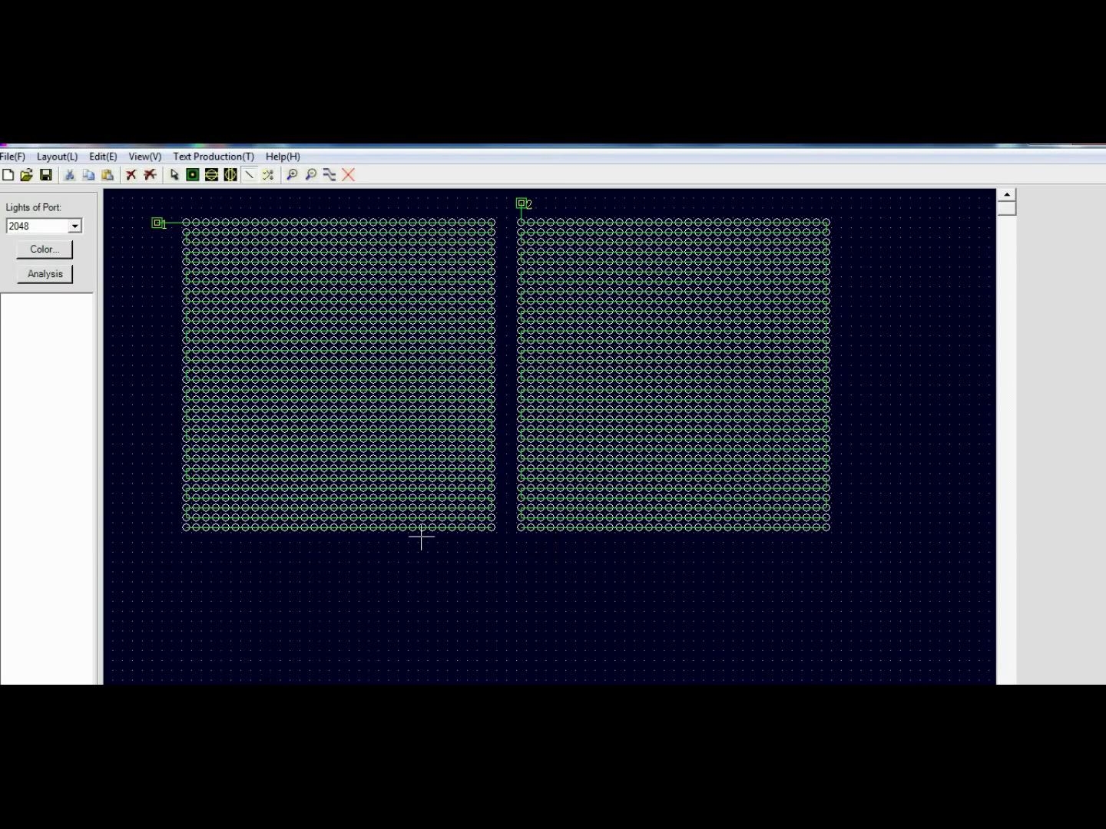
click(46, 175)
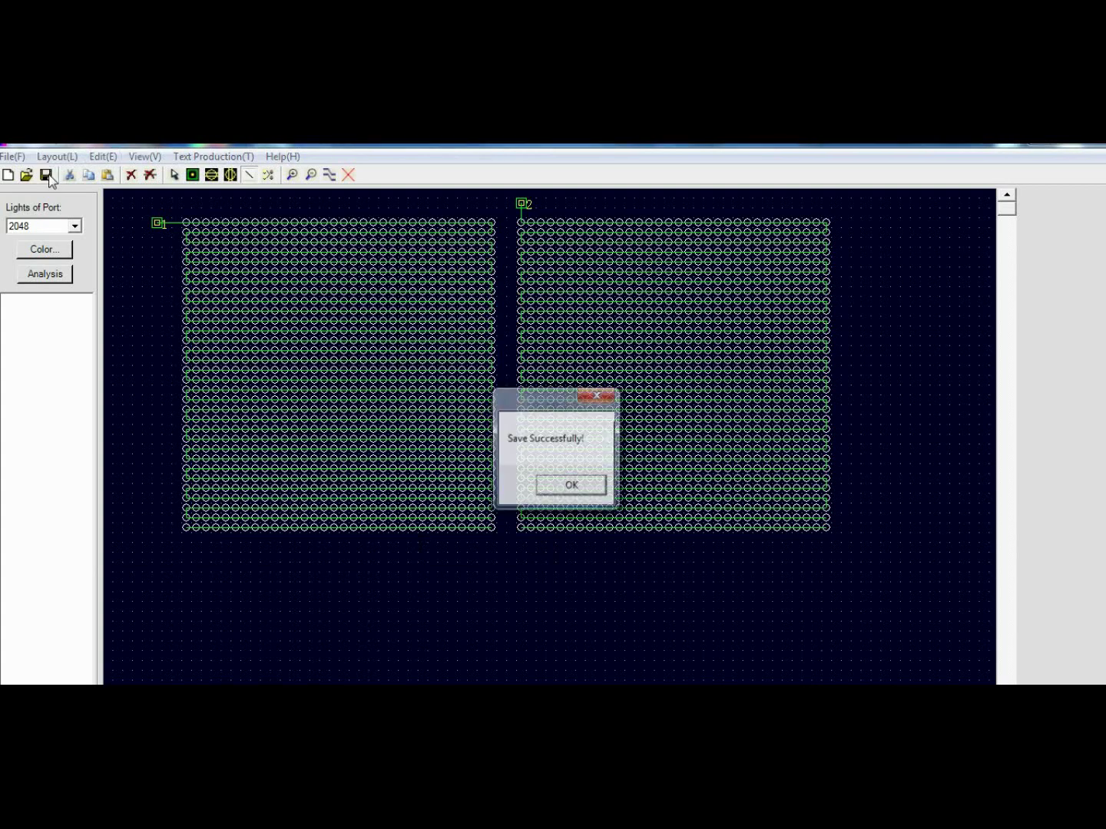
click(568, 485)
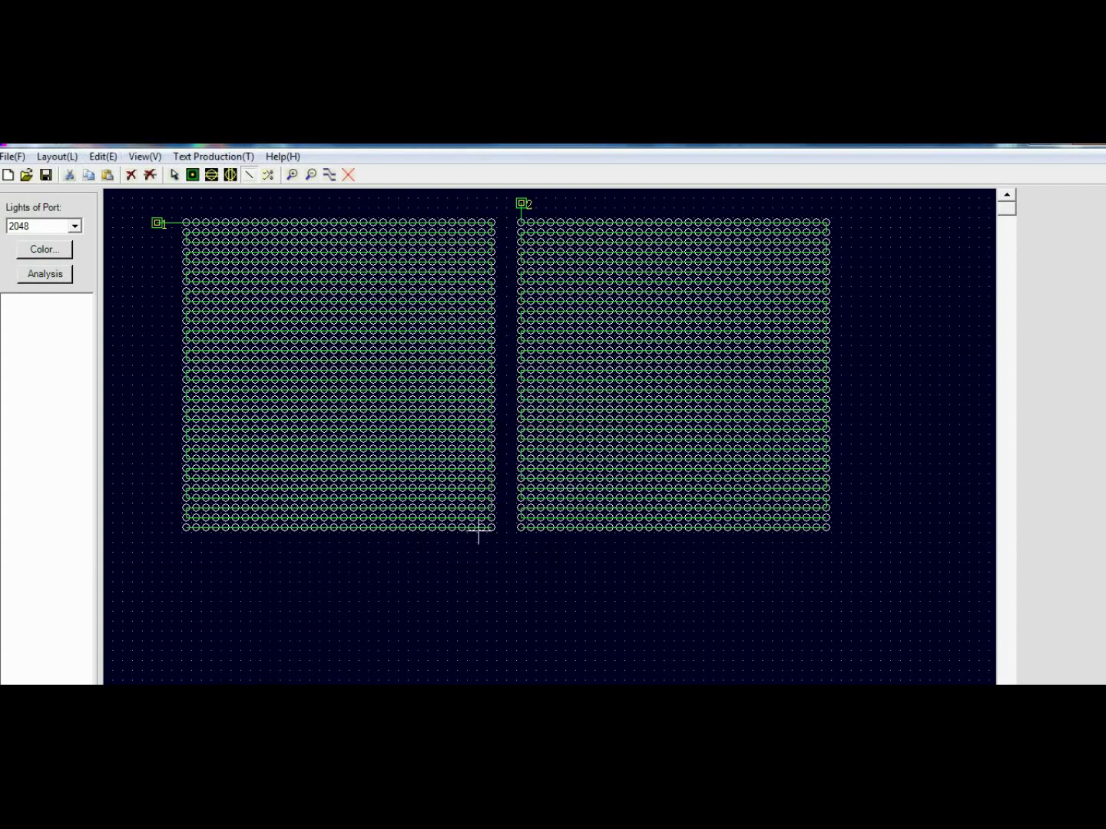
Draw two more horizontal light blocks of about 32 by 32 lights, one directly below each existing block.
scroll(437, 568, down, 3)
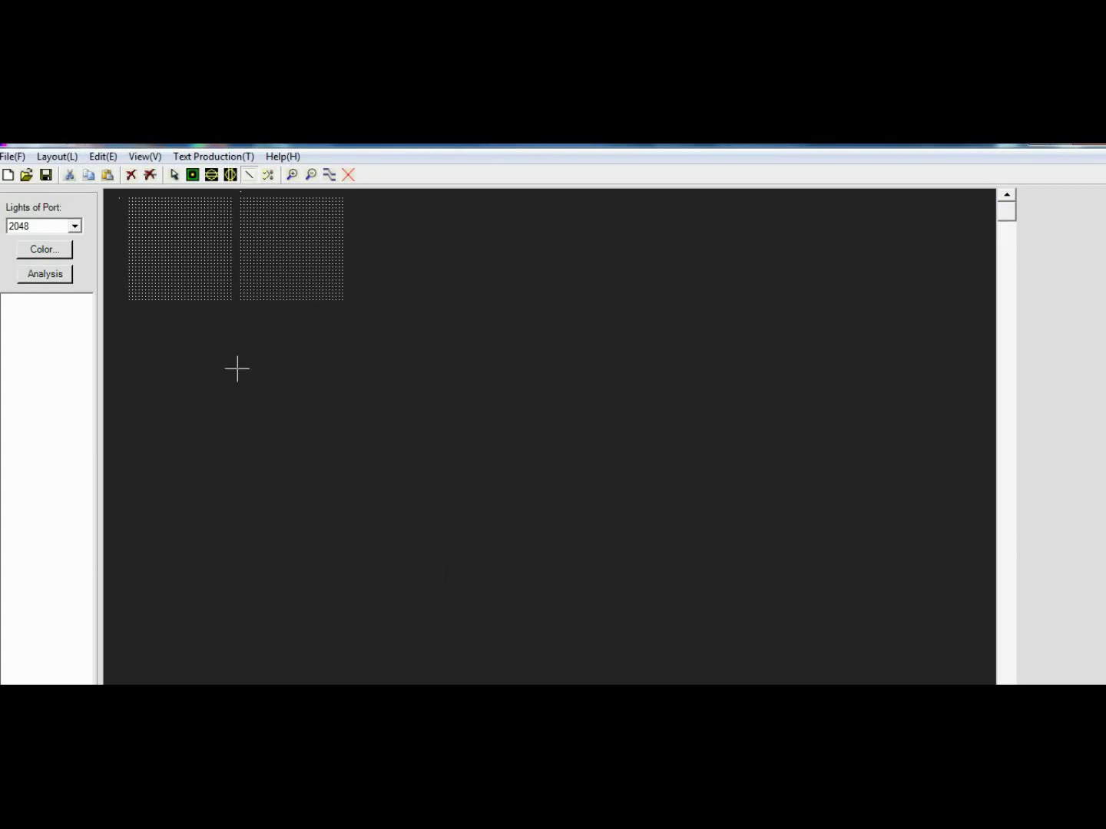
scroll(139, 306, up, 3)
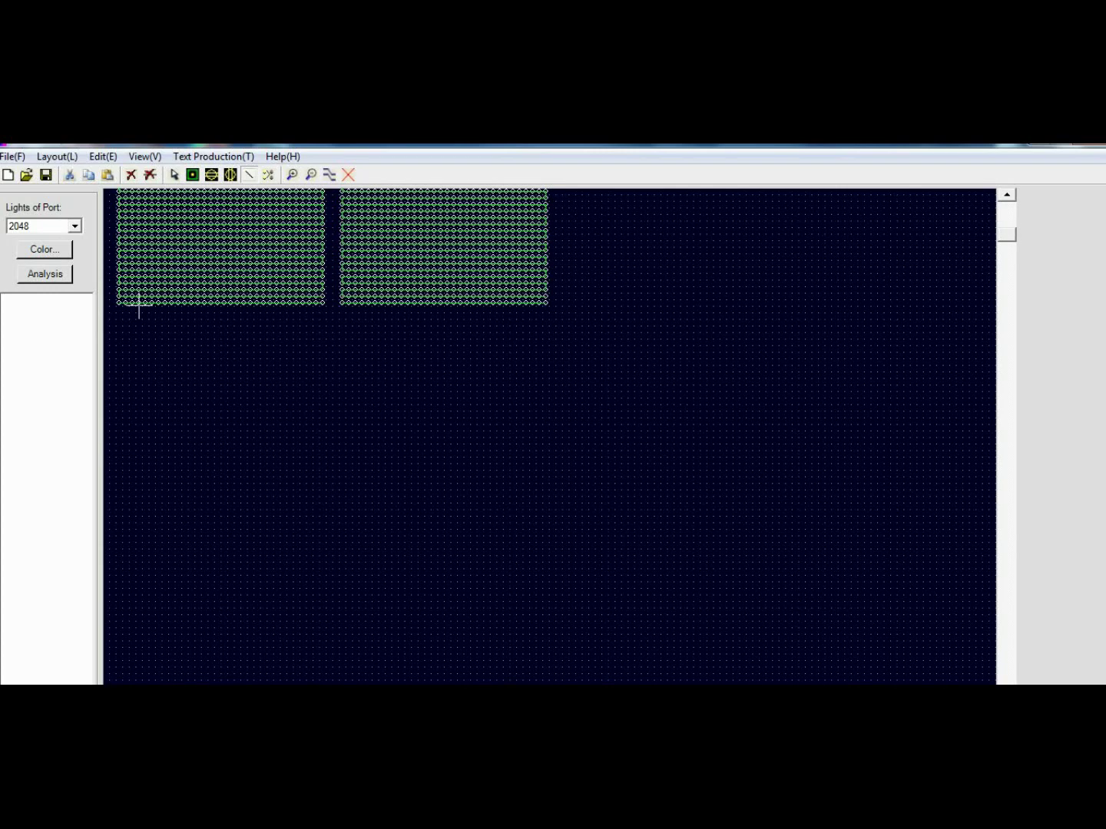
scroll(108, 293, up, 1)
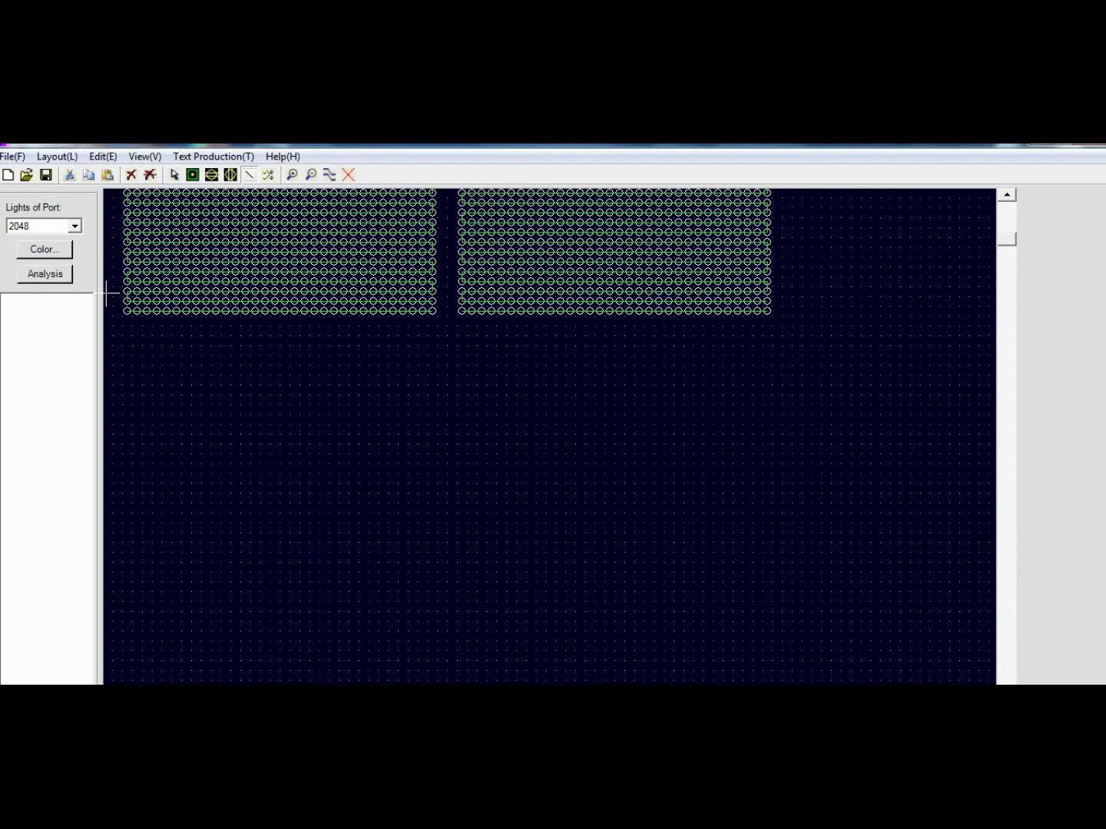
scroll(107, 294, left, 2)
scroll(131, 210, up, 2)
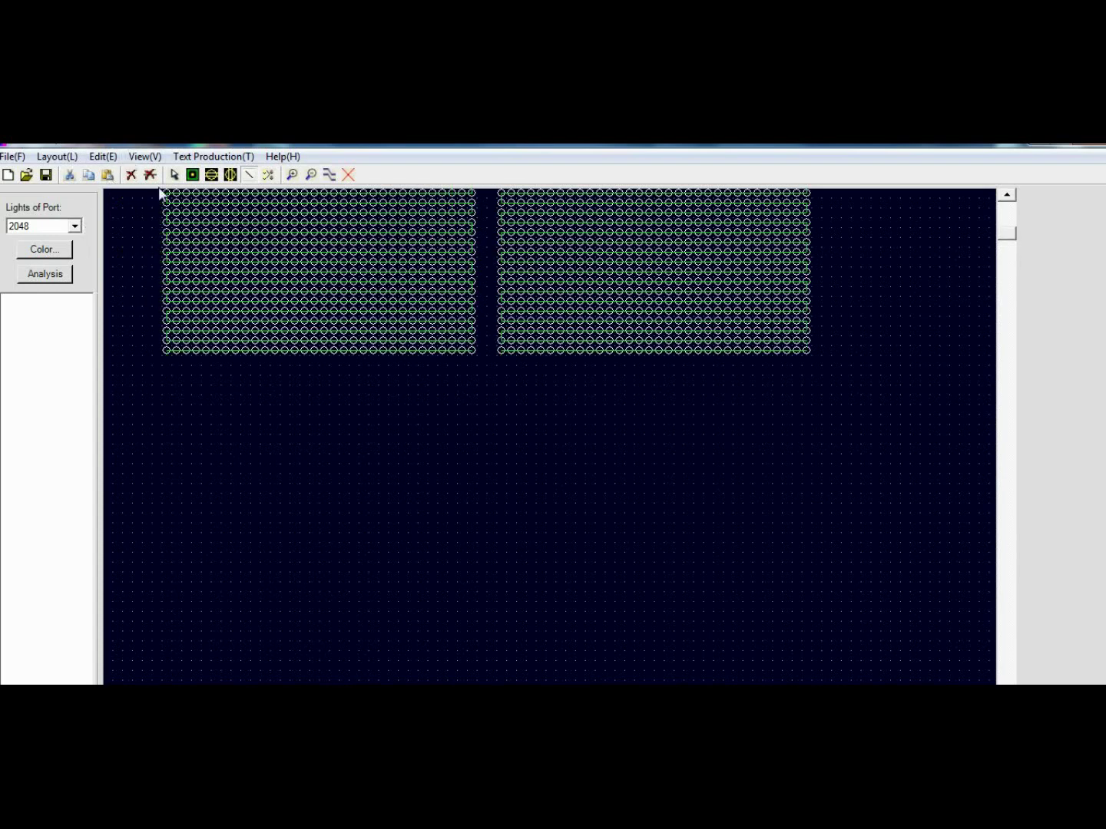
scroll(162, 224, up, 4)
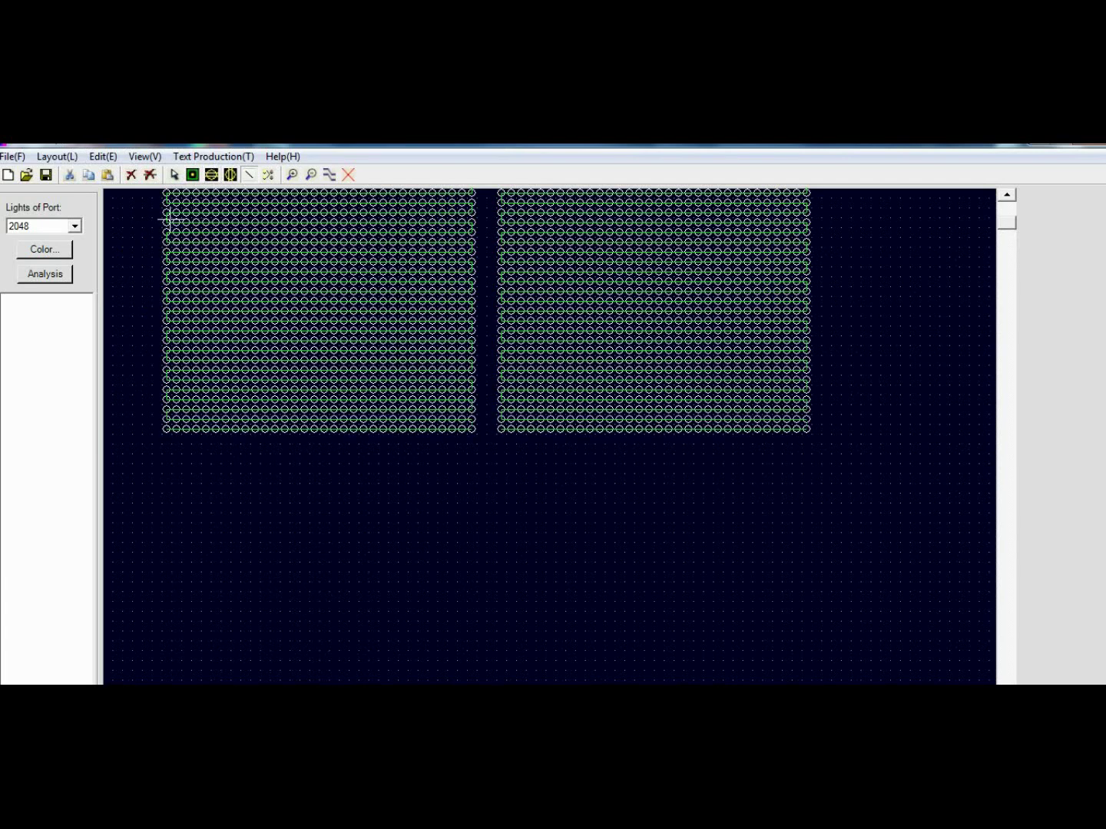
scroll(176, 184, up, 2)
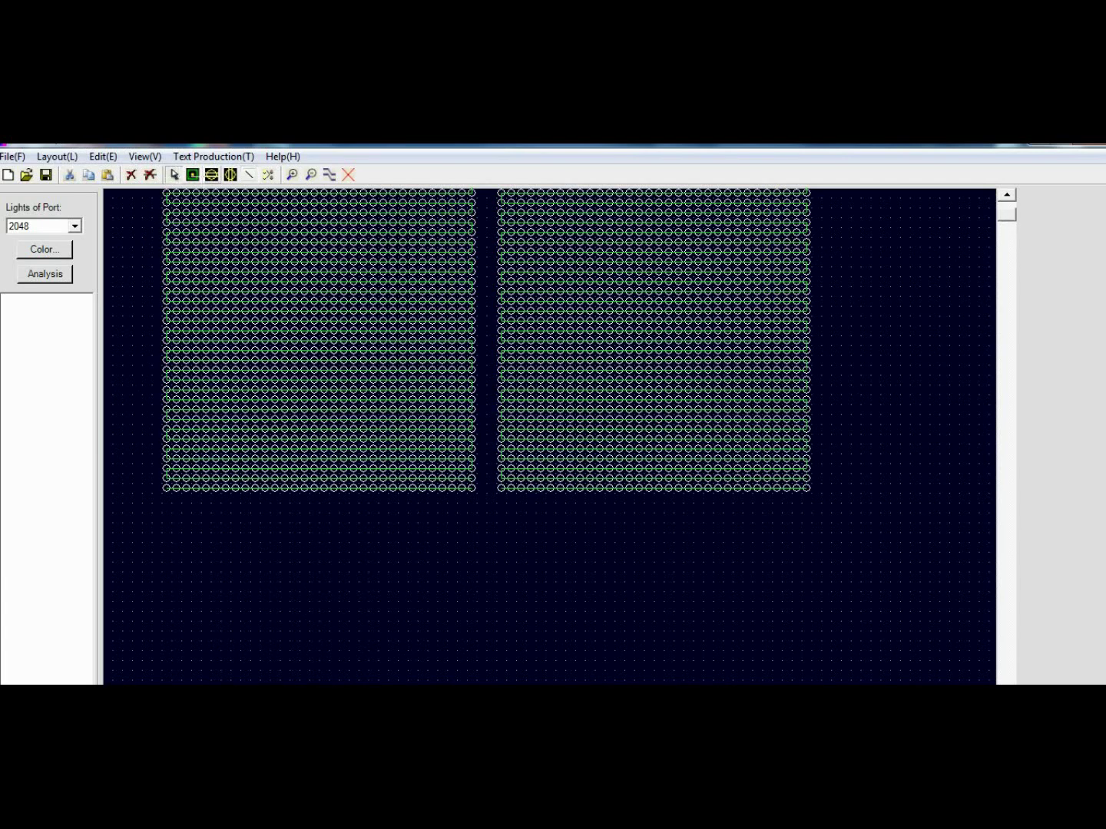
click(210, 175)
click(224, 248)
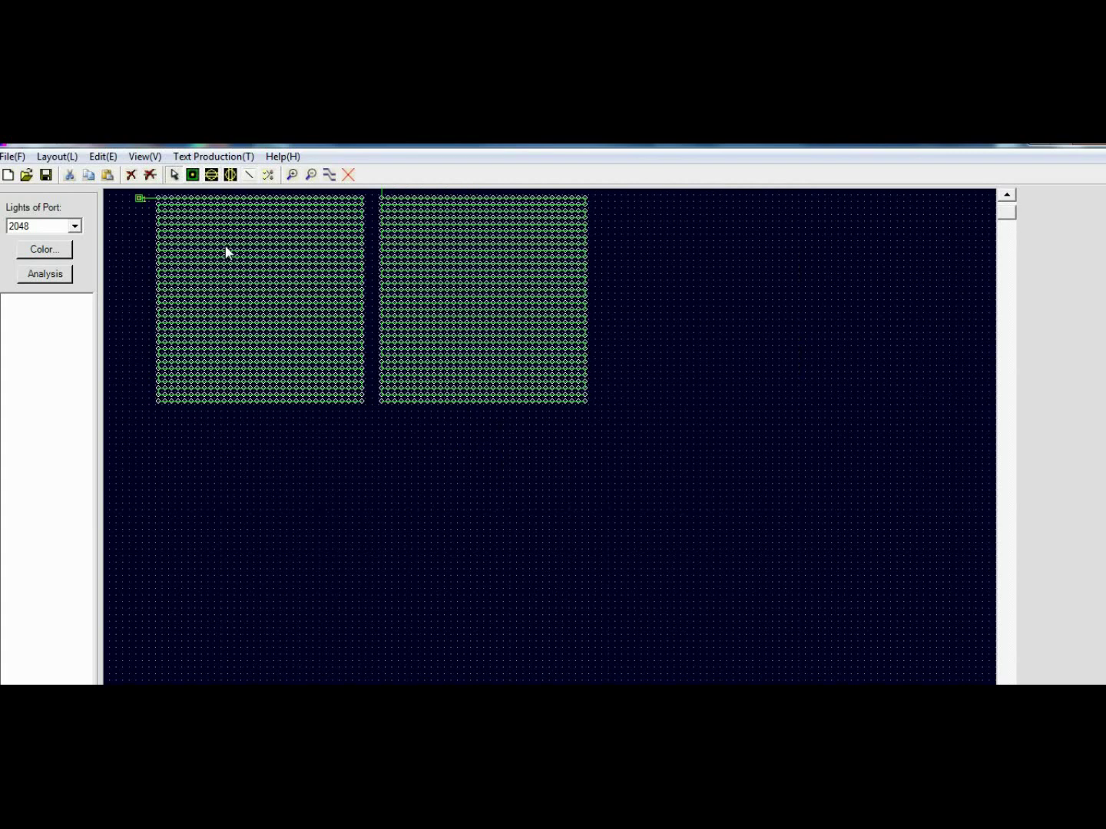
click(211, 175)
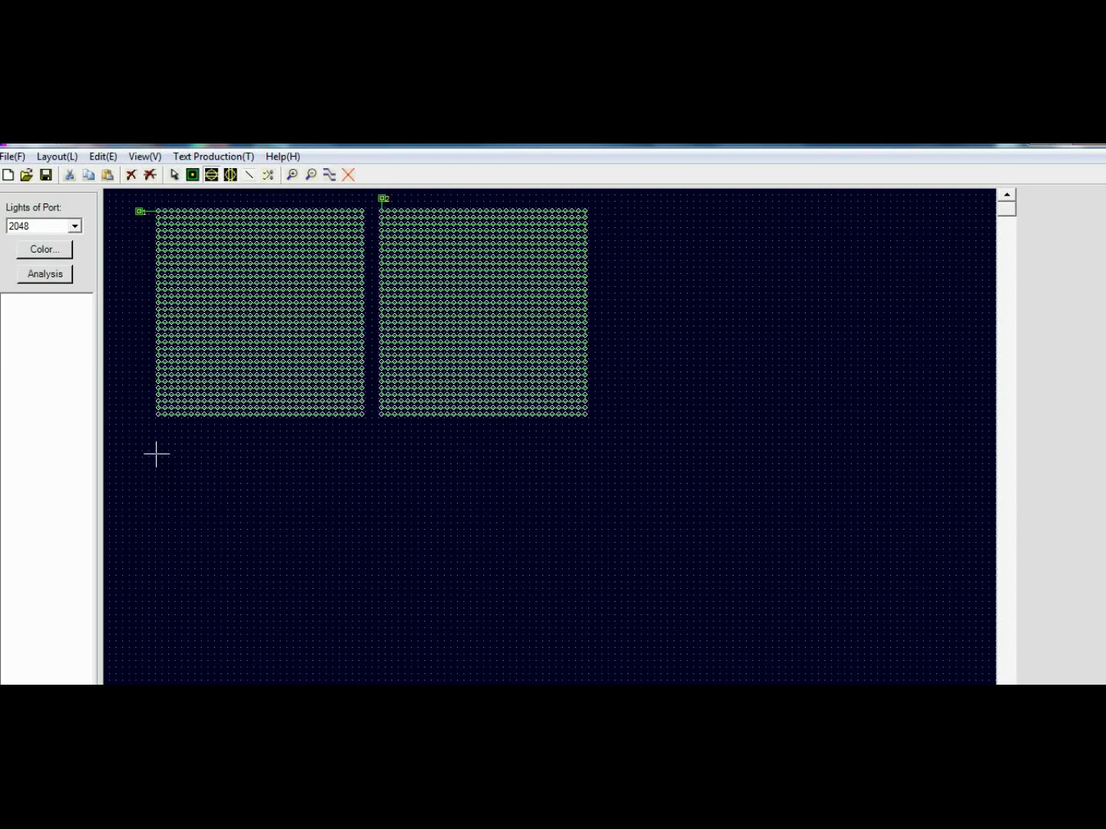
drag(156, 455, 359, 664)
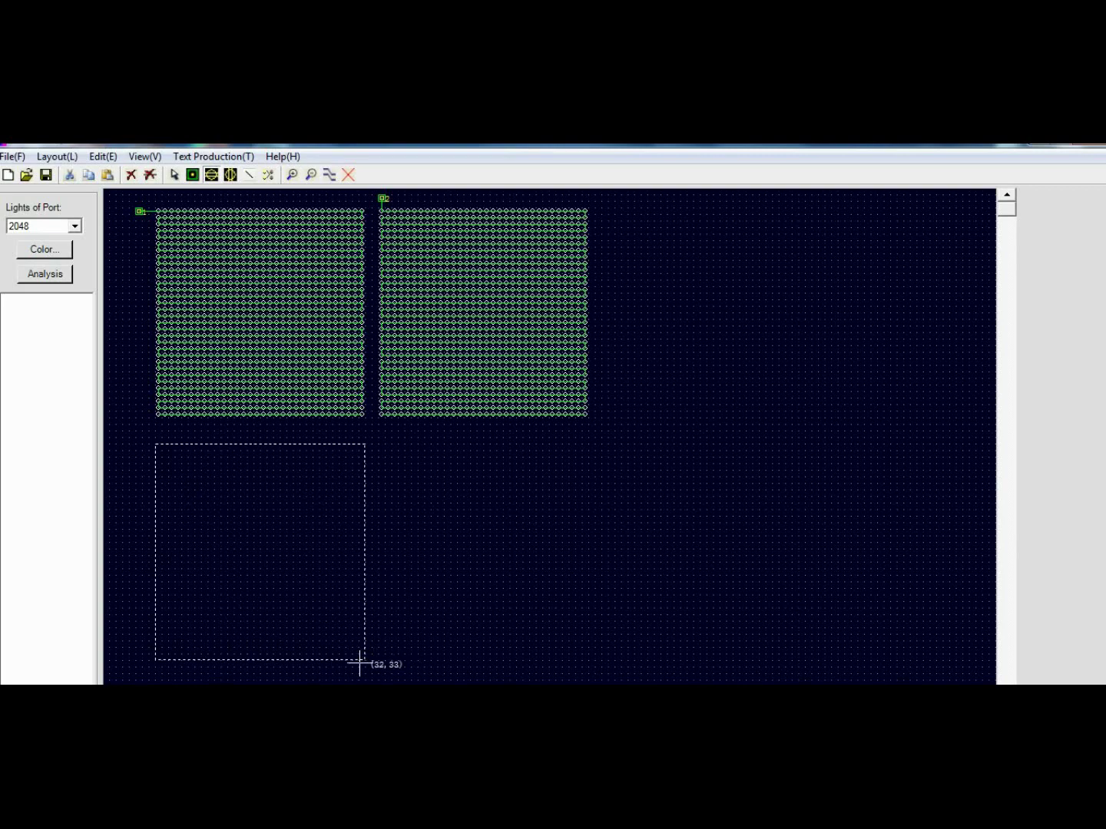
drag(359, 664, 358, 659)
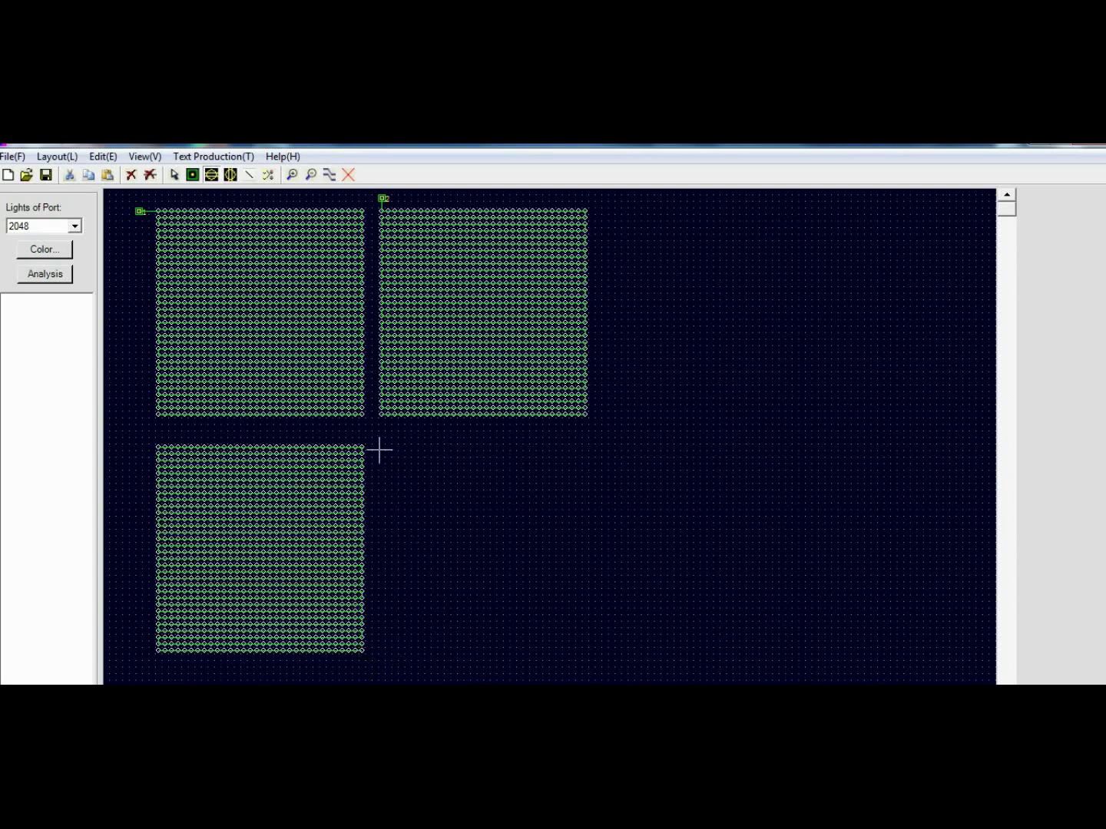
drag(379, 449, 585, 654)
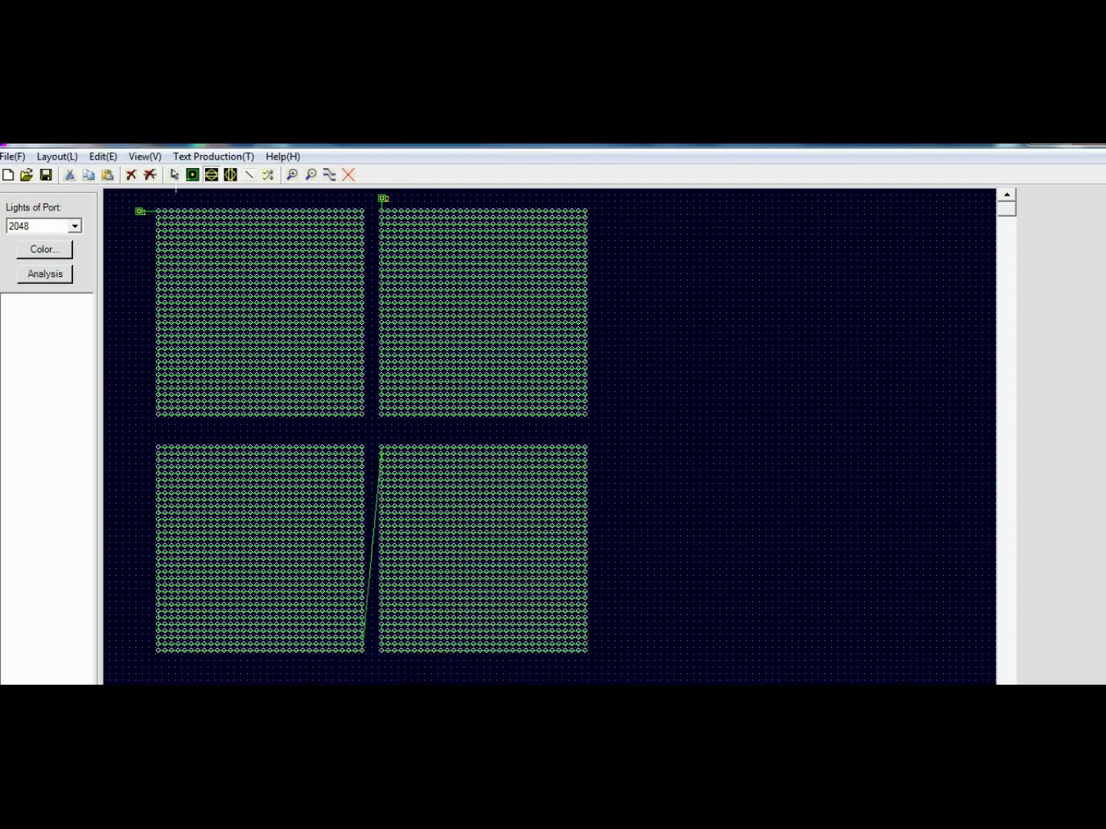
Place port 3 beside the lower-left light block and port 4 just above the lower-right block's first light.
click(192, 175)
click(131, 445)
click(377, 427)
Connect port 4 with a line to the upper-left light of the lower-right block and save the layout.
scroll(378, 427, up, 1)
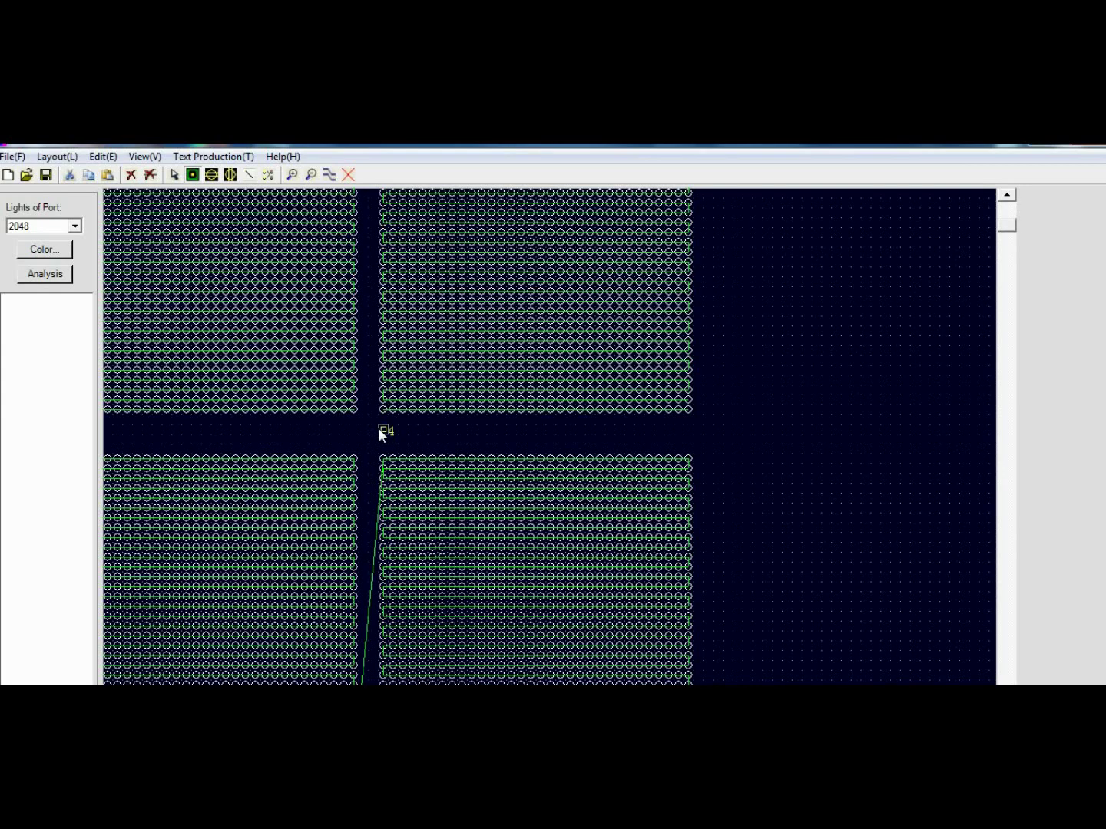
scroll(251, 175, up, 4)
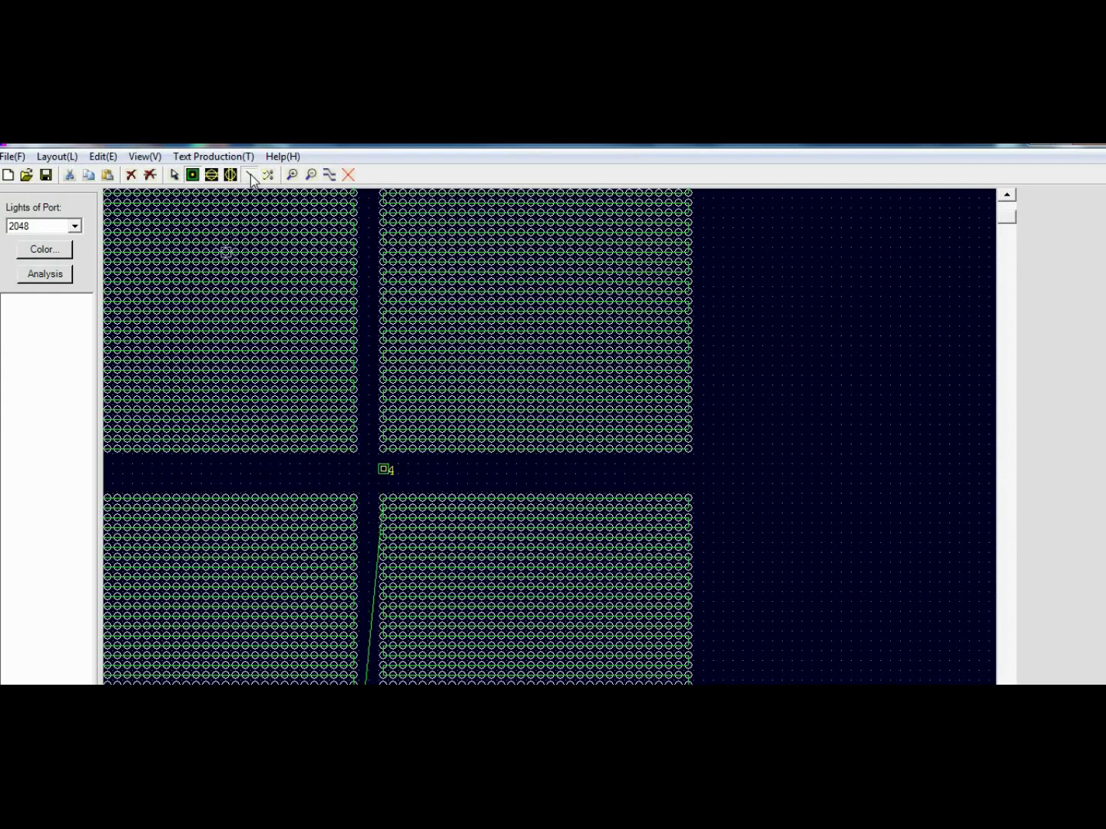
click(249, 175)
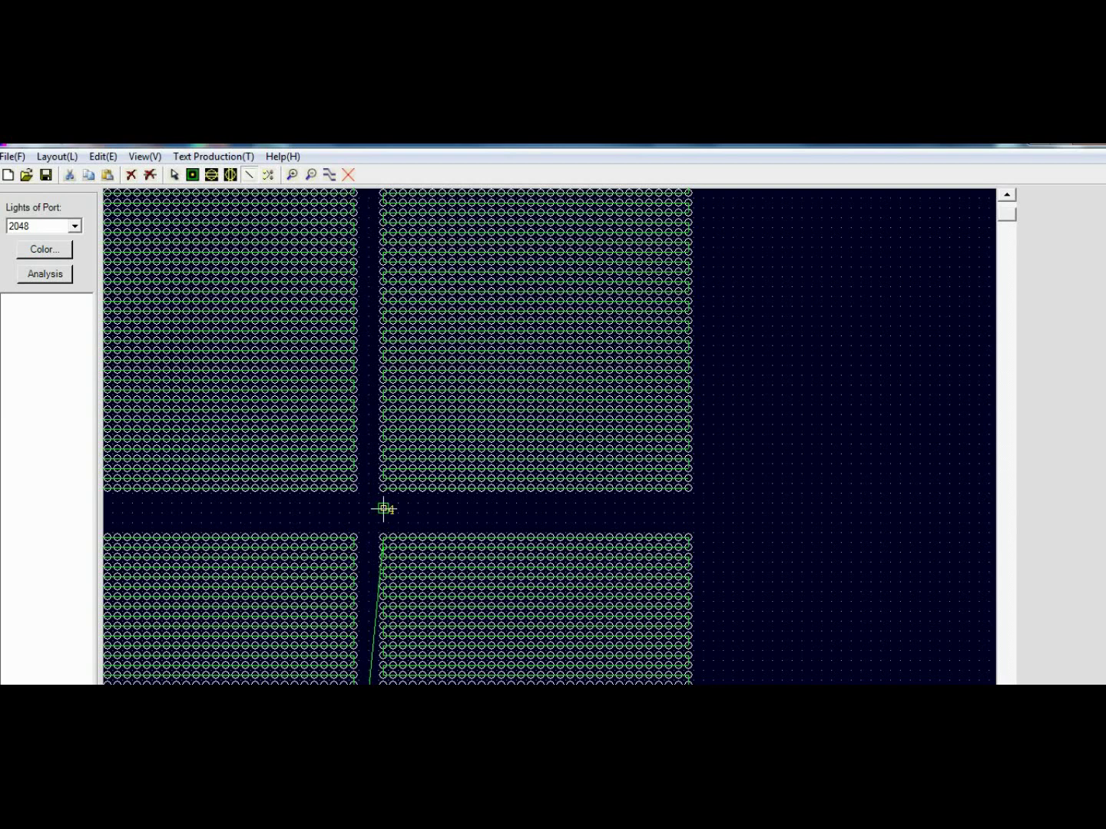
click(384, 507)
click(389, 536)
click(45, 176)
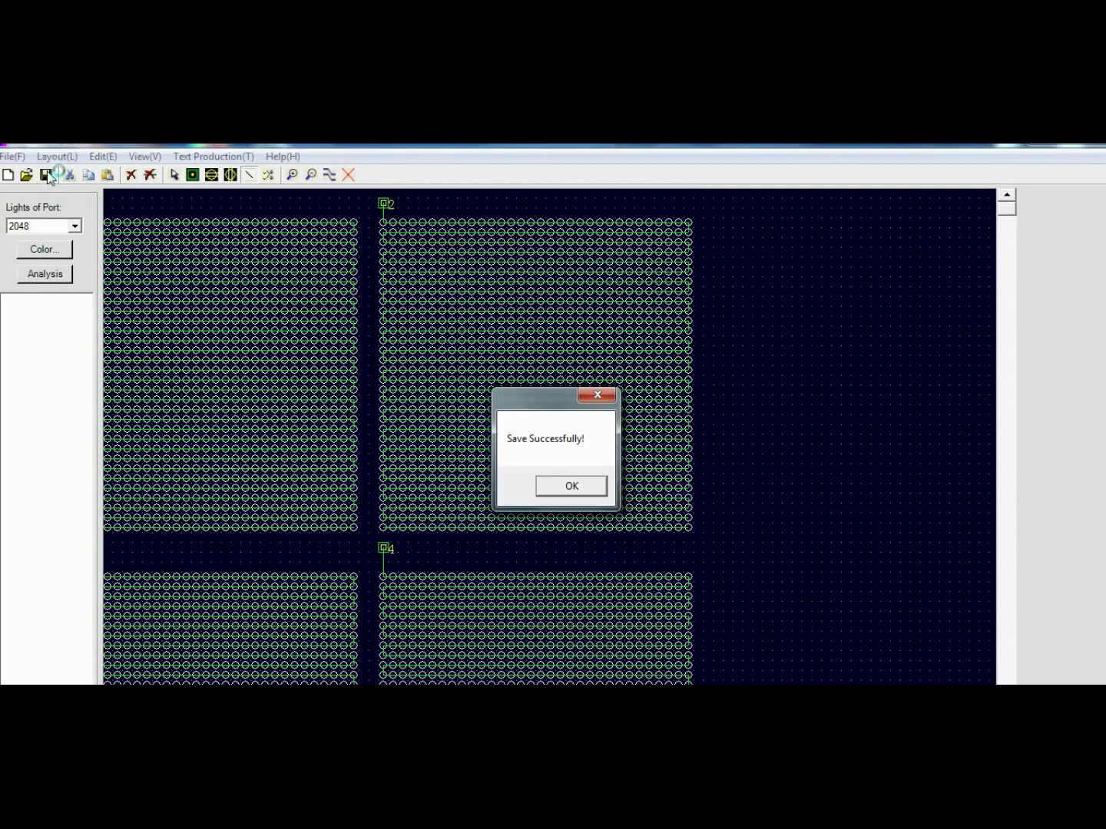
click(575, 488)
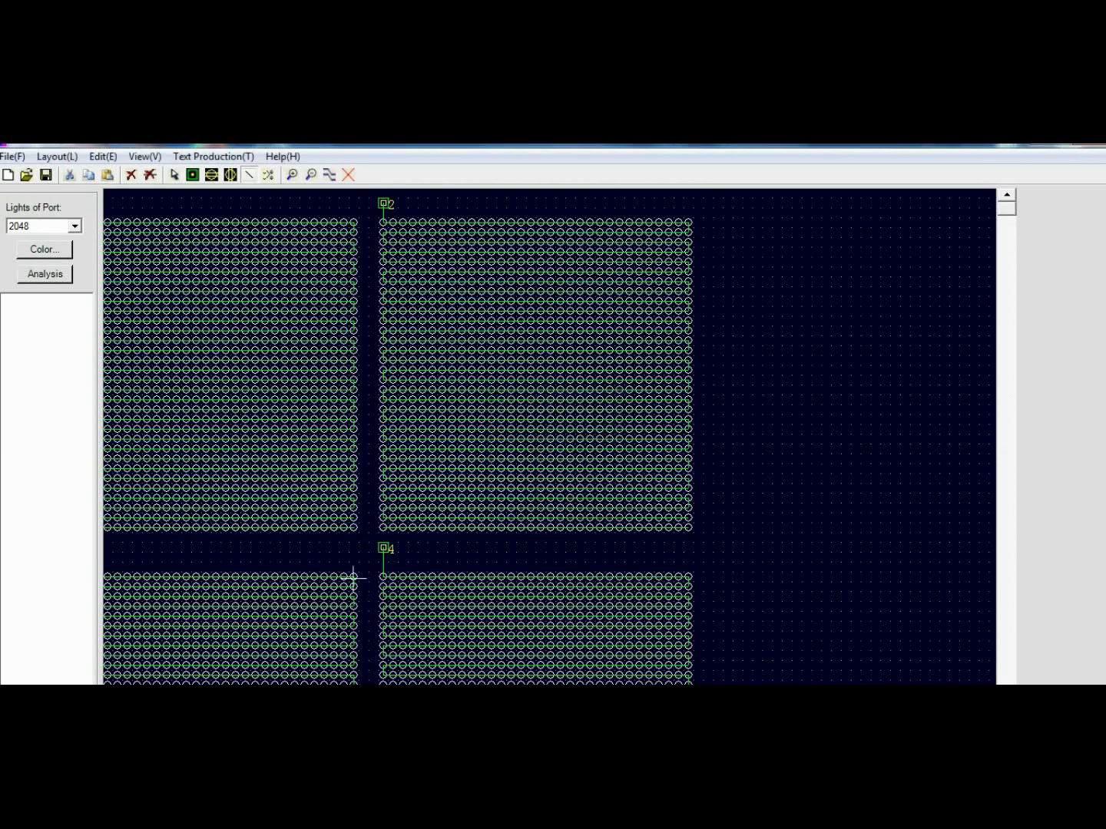
Connect port 3 with a line to the upper-left light of the lower-left block and save the layout.
scroll(549, 436, down, 1)
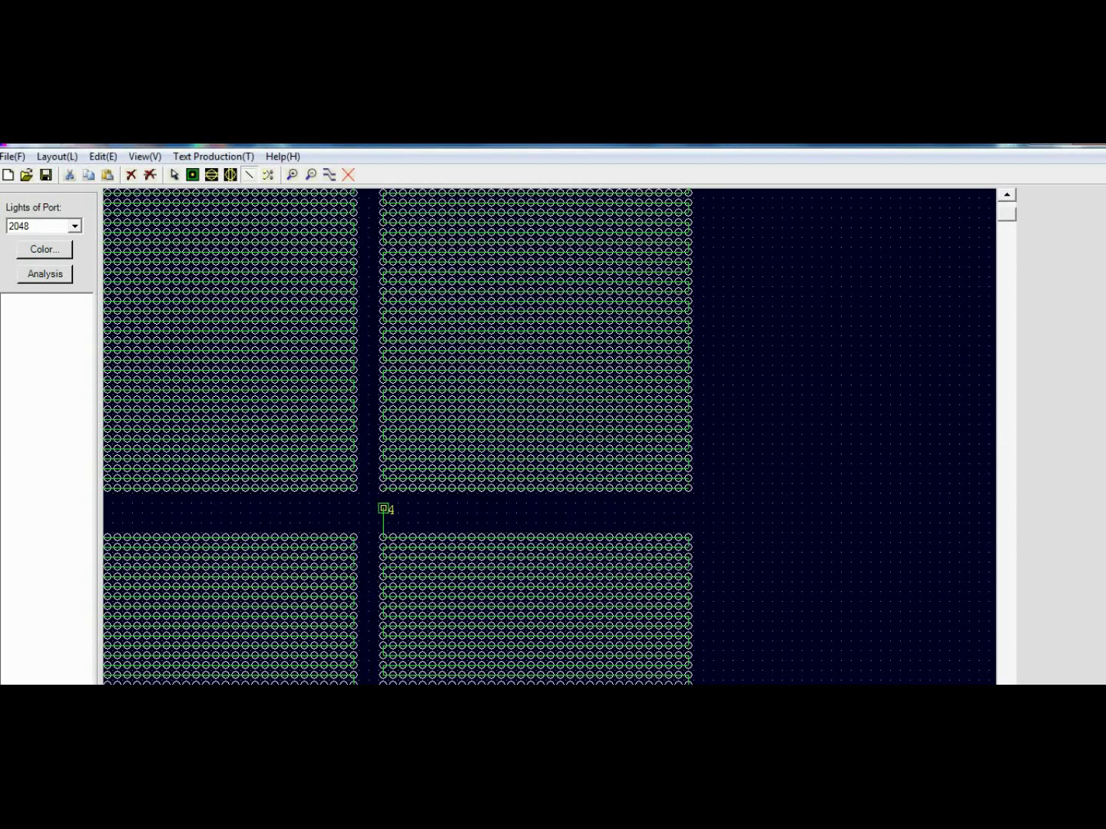
scroll(141, 671, left, 3)
scroll(142, 671, down, 1)
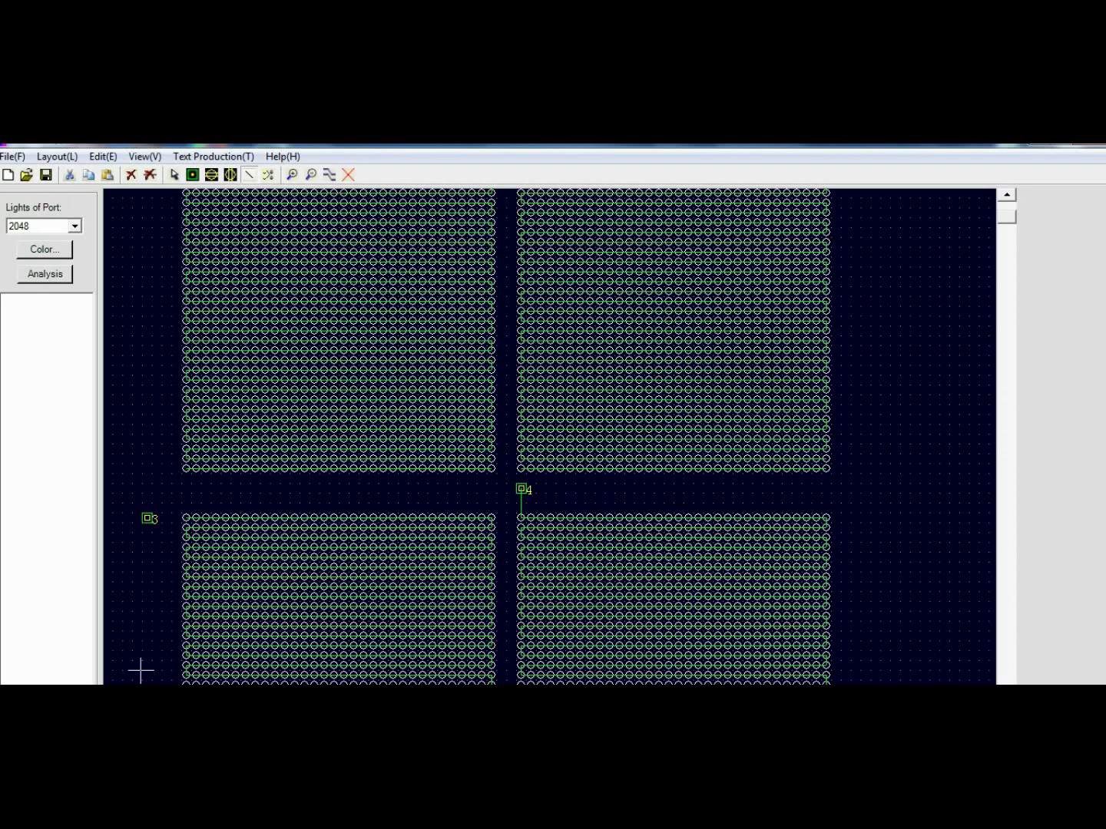
scroll(251, 178, up, 1)
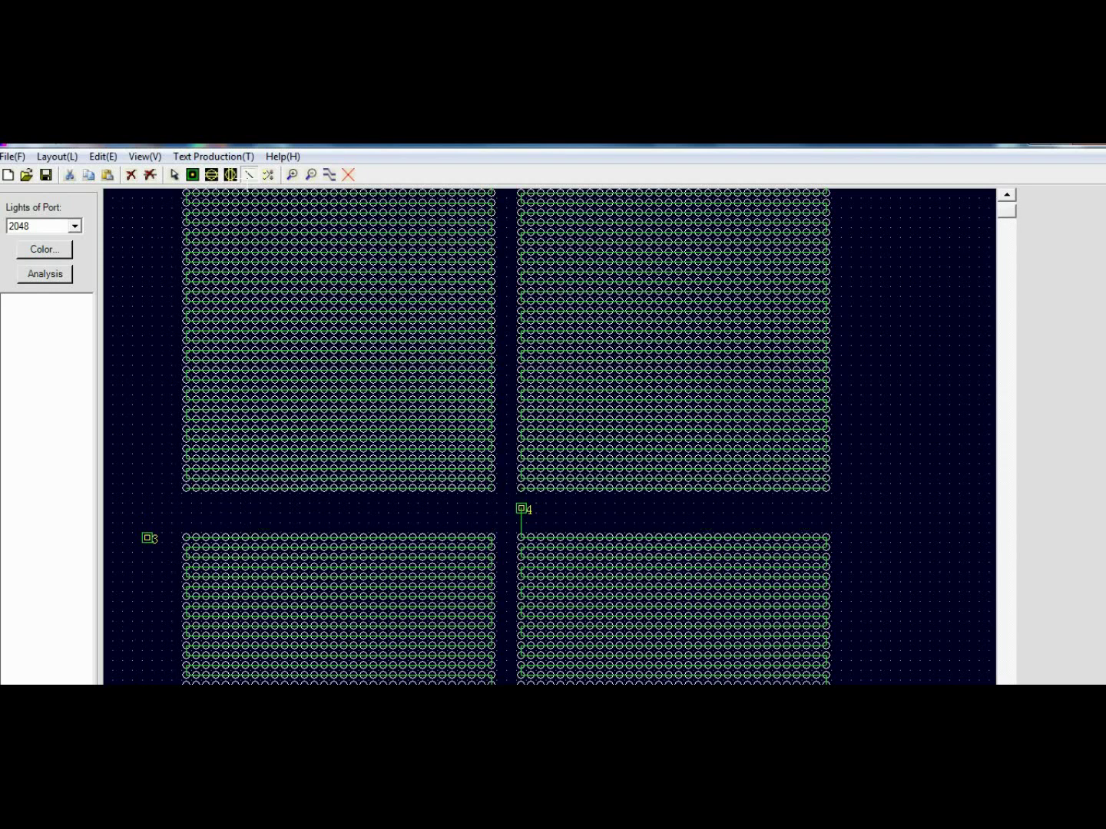
scroll(251, 178, up, 2)
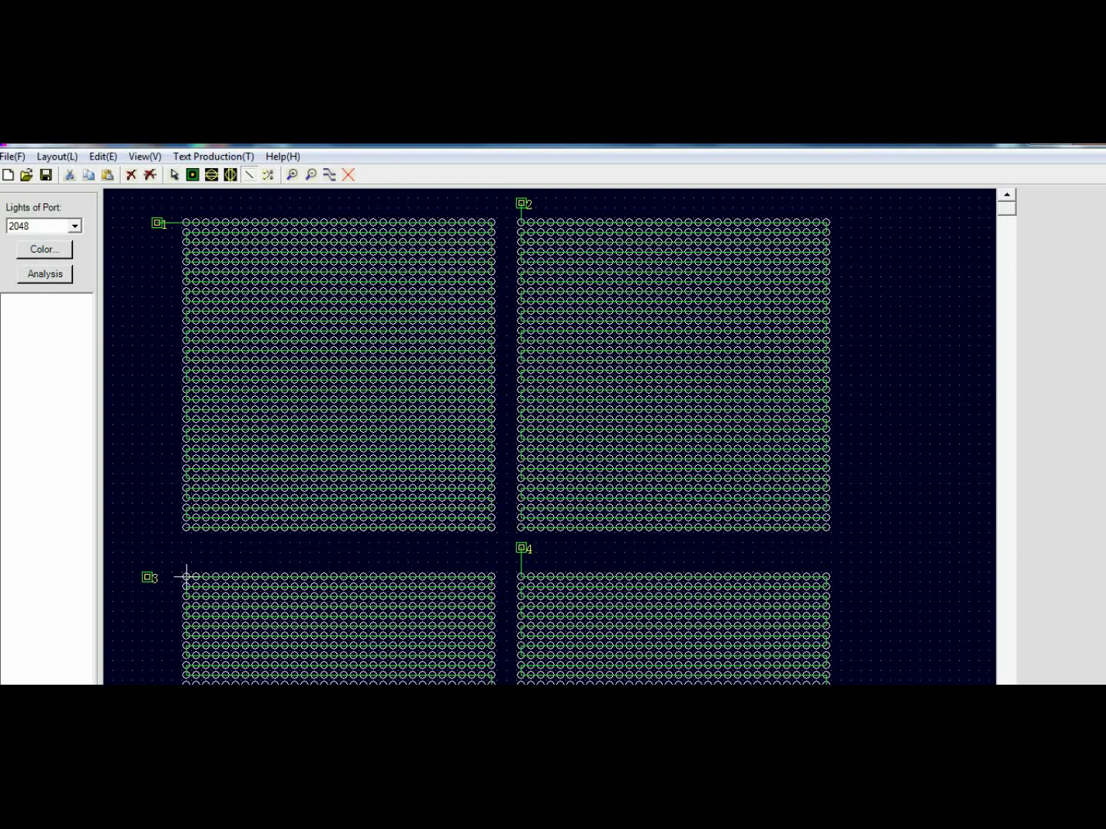
drag(186, 577, 149, 578)
click(45, 176)
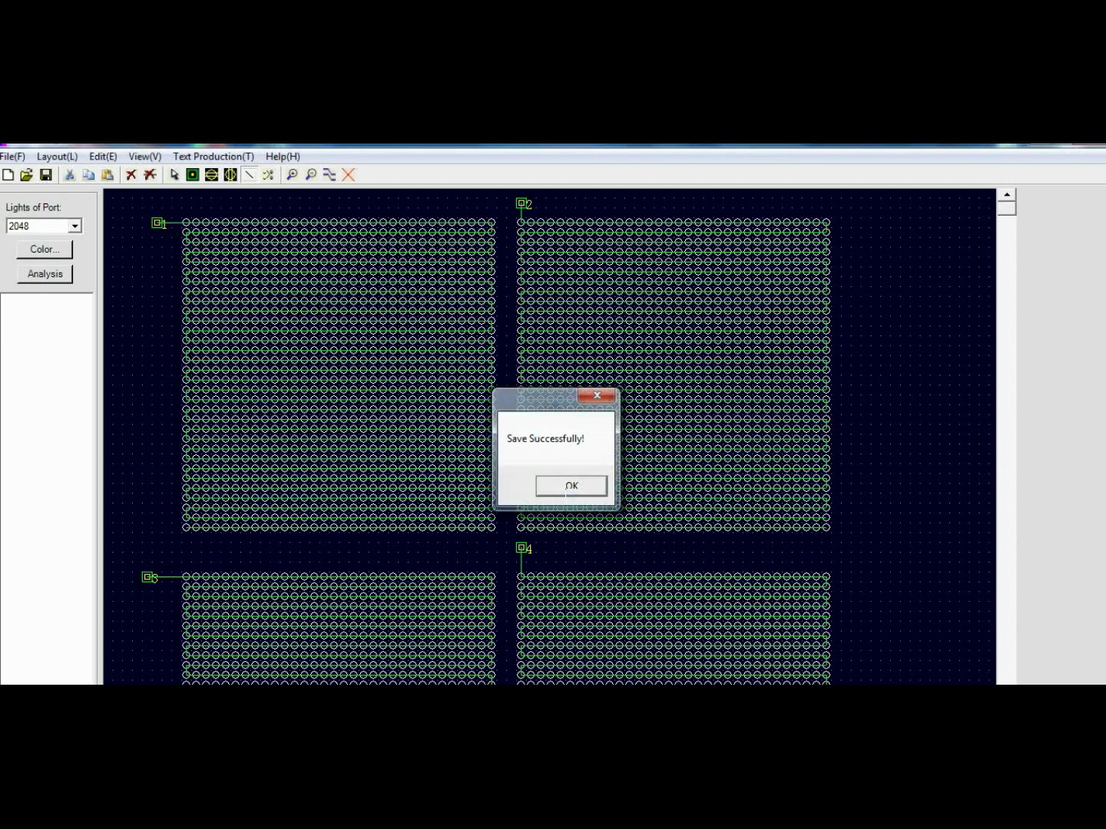
click(569, 486)
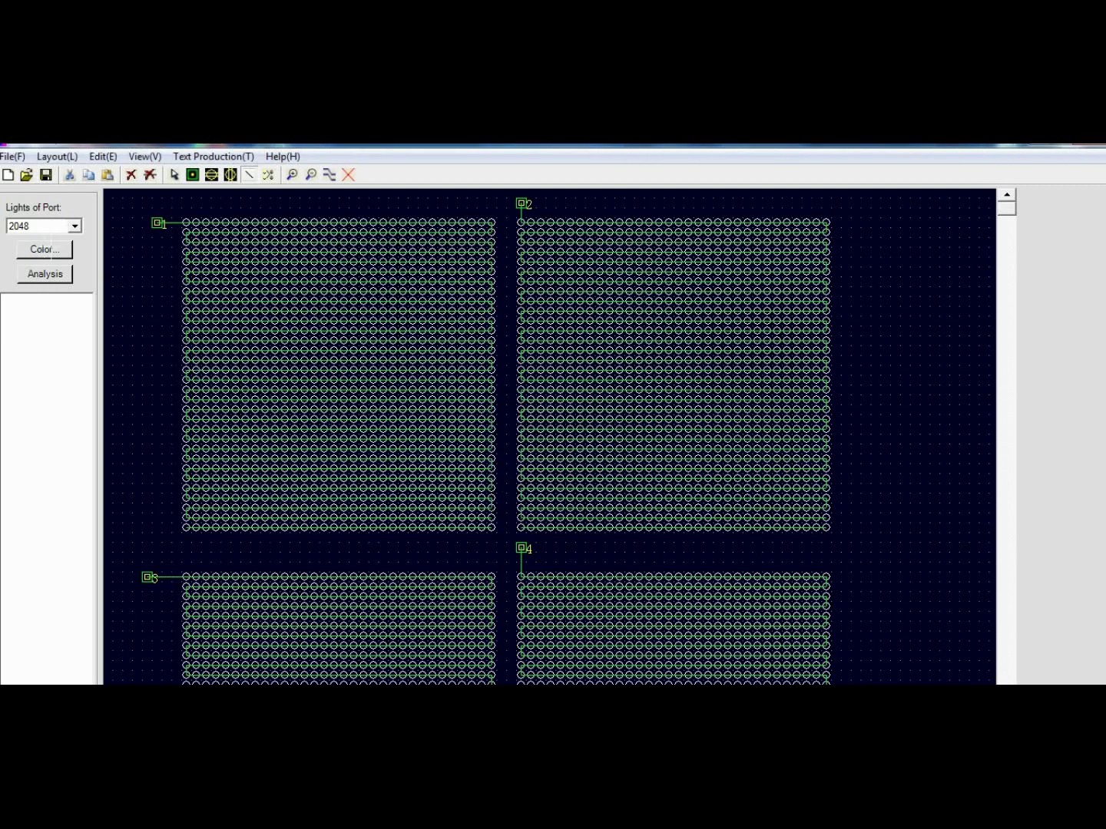
Set the lights per port to 1024 and run the port analysis.
click(74, 225)
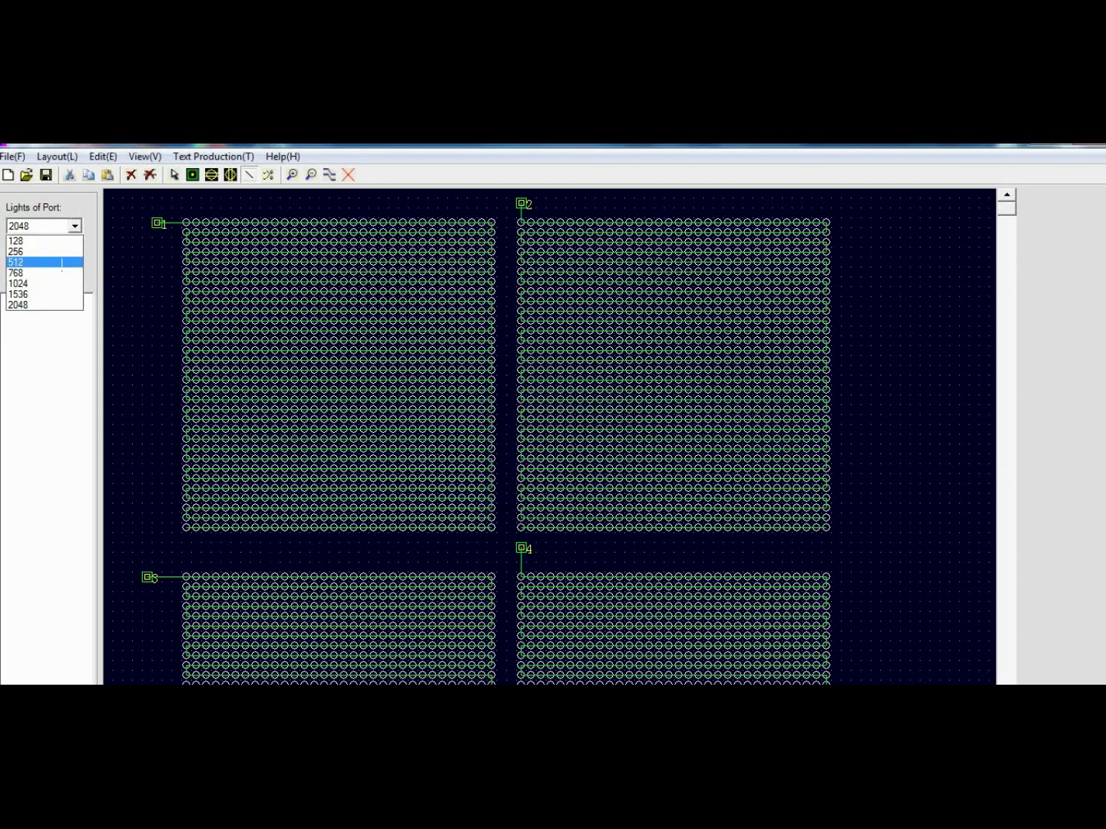
click(53, 283)
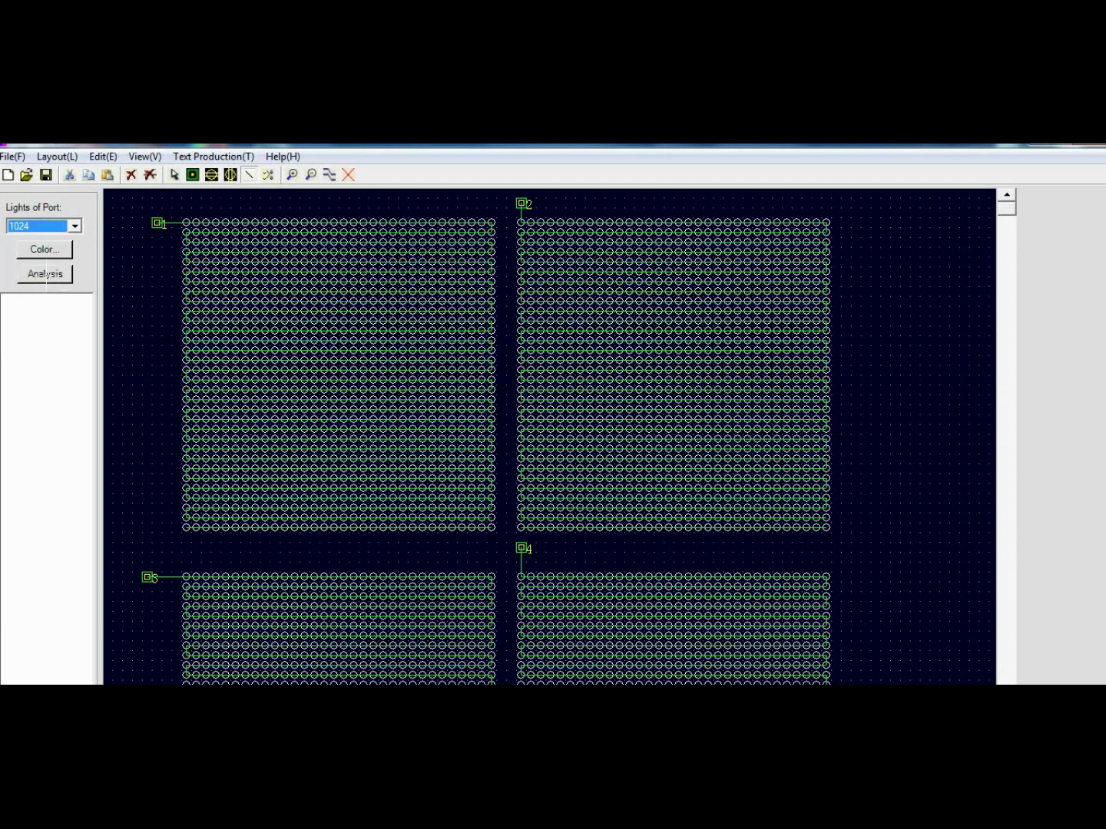
click(45, 274)
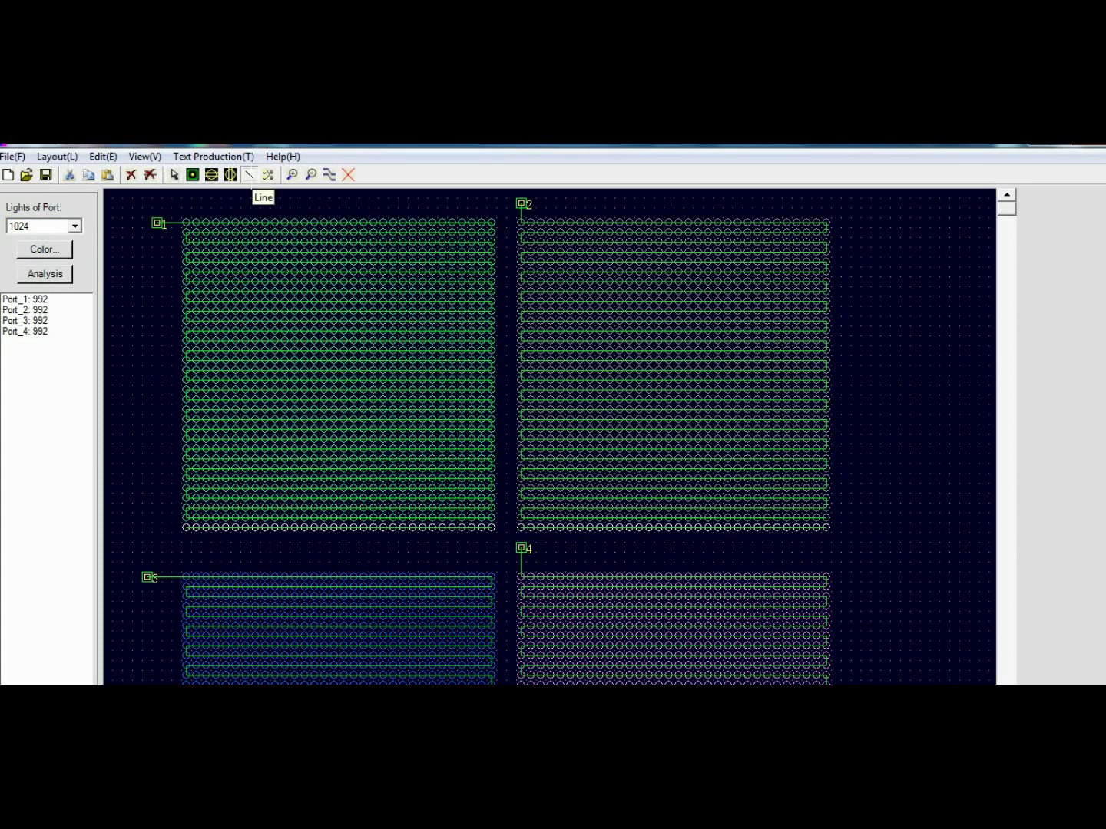
Link the last row of both upper blocks to the row above with lines, save the layout and rerun the analysis.
click(249, 176)
click(46, 176)
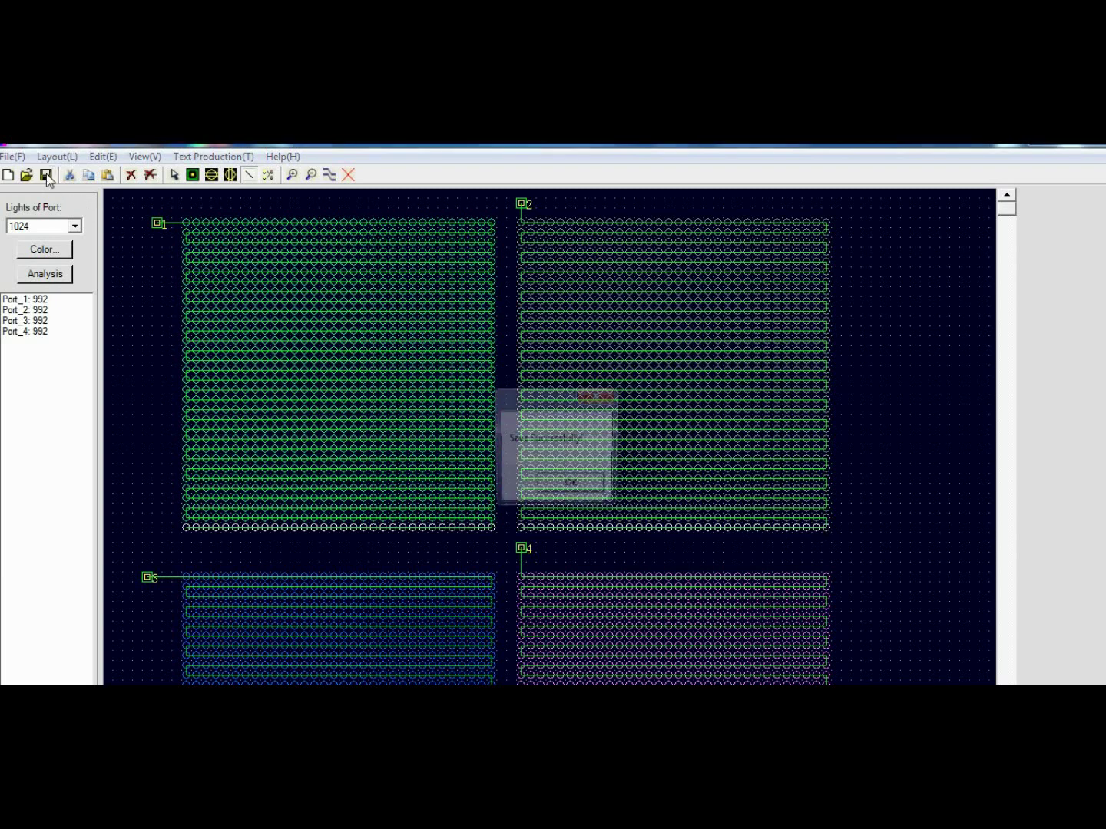
click(572, 487)
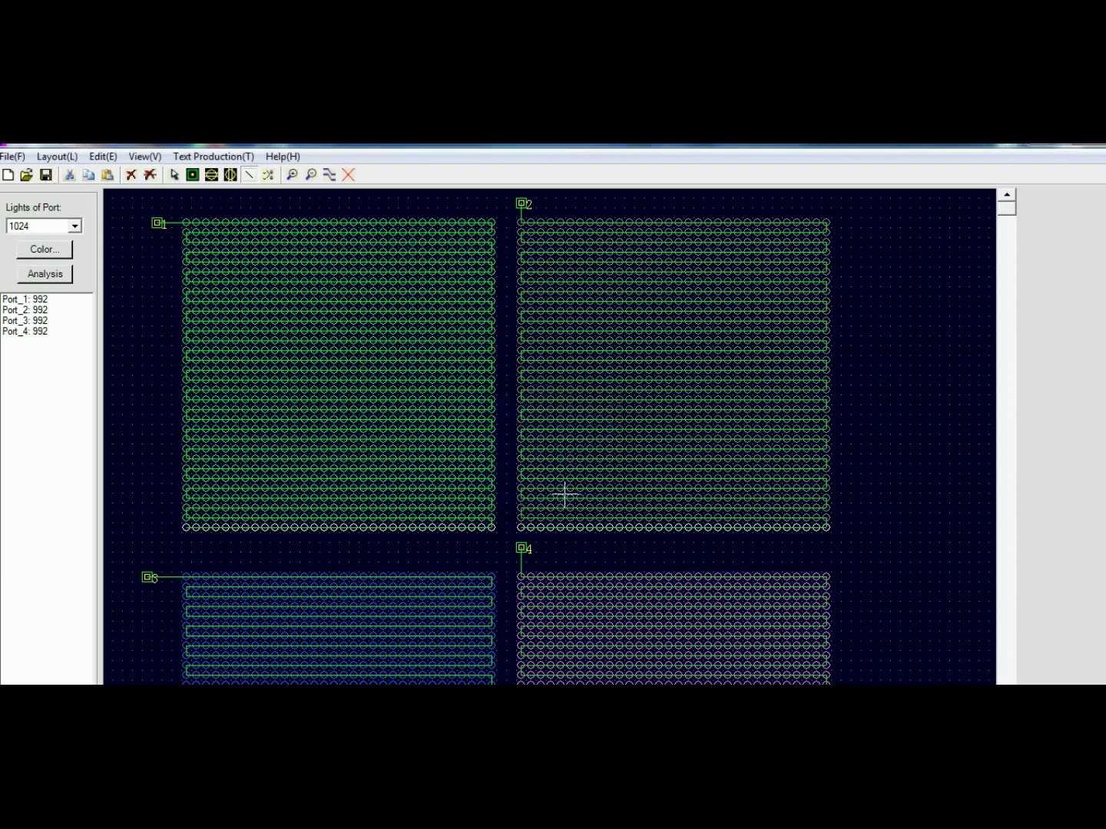
click(42, 276)
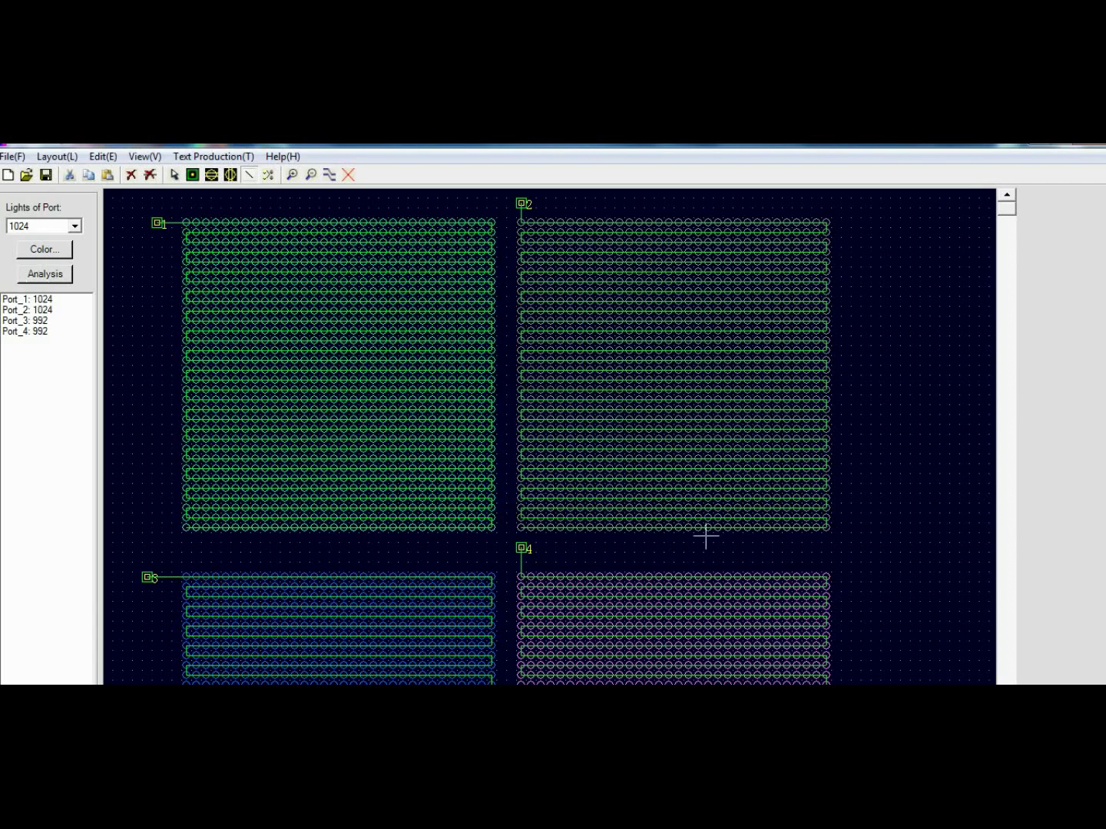
Link the last row of both lower blocks to the row above at its outer right end, save the layout and rerun the analysis.
drag(538, 572, 182, 392)
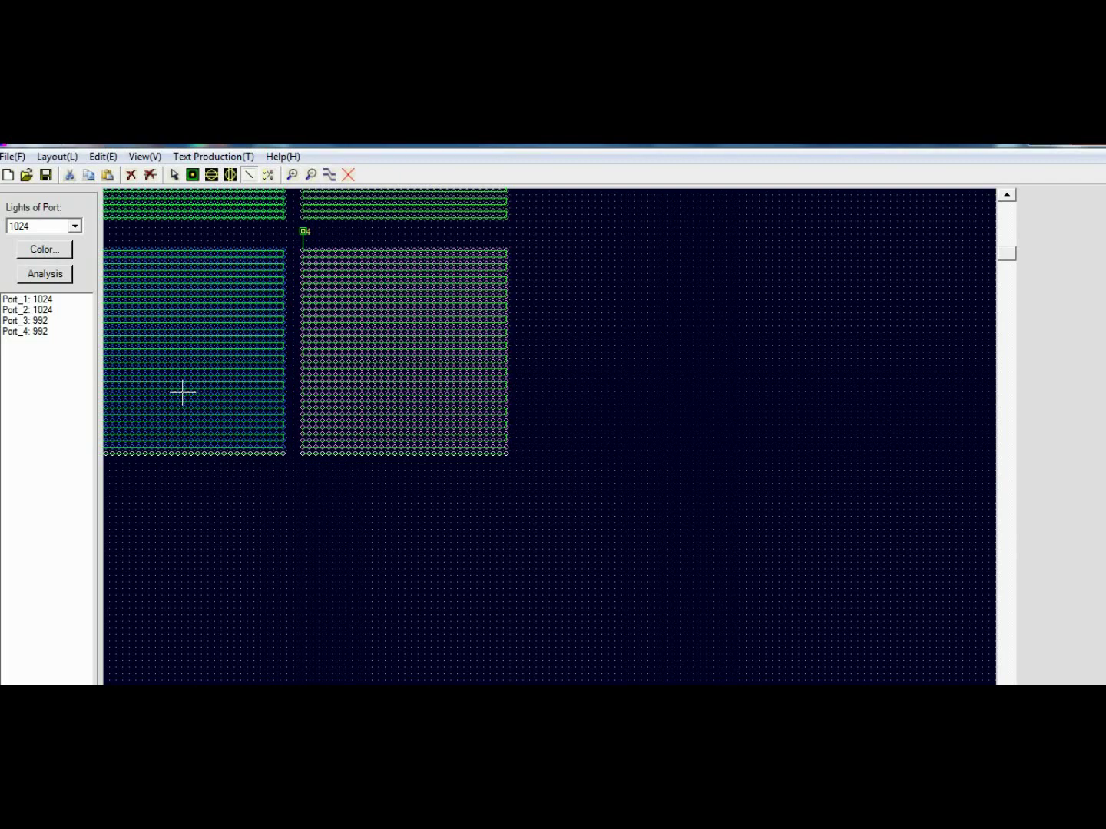
scroll(163, 403, up, 1)
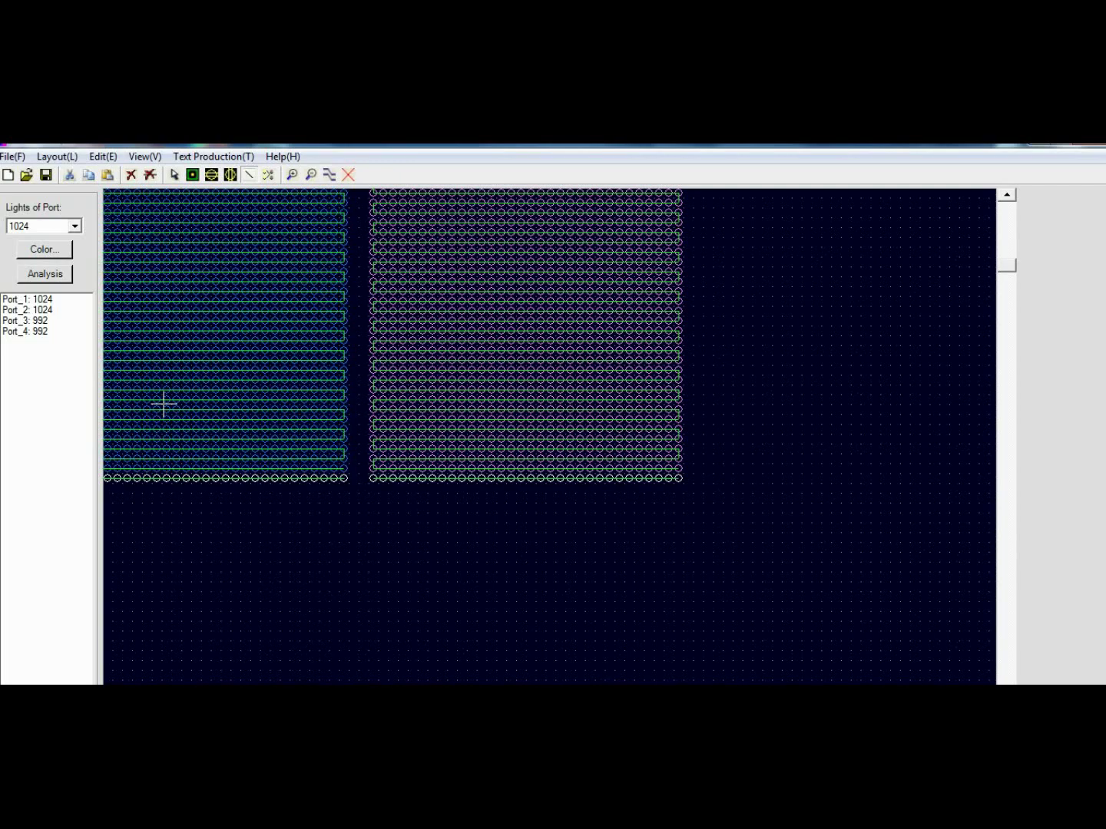
scroll(192, 180, up, 1)
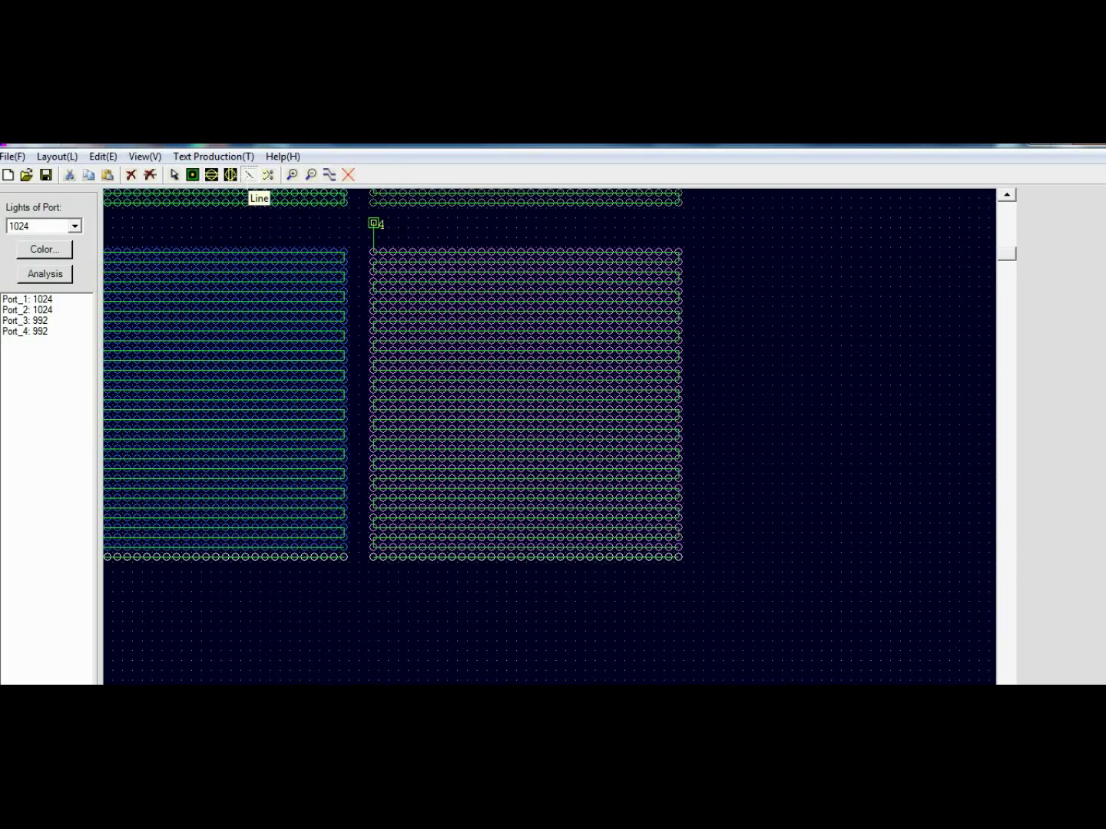
click(249, 175)
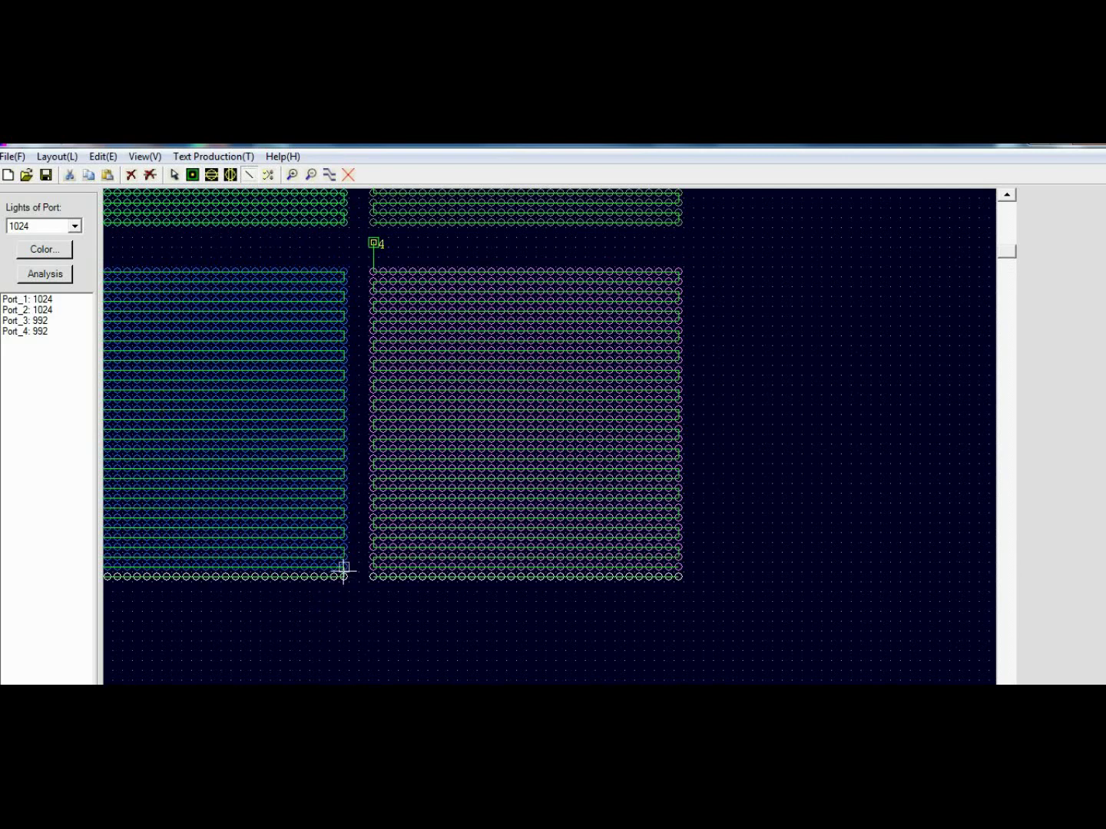
click(344, 572)
click(678, 569)
click(44, 175)
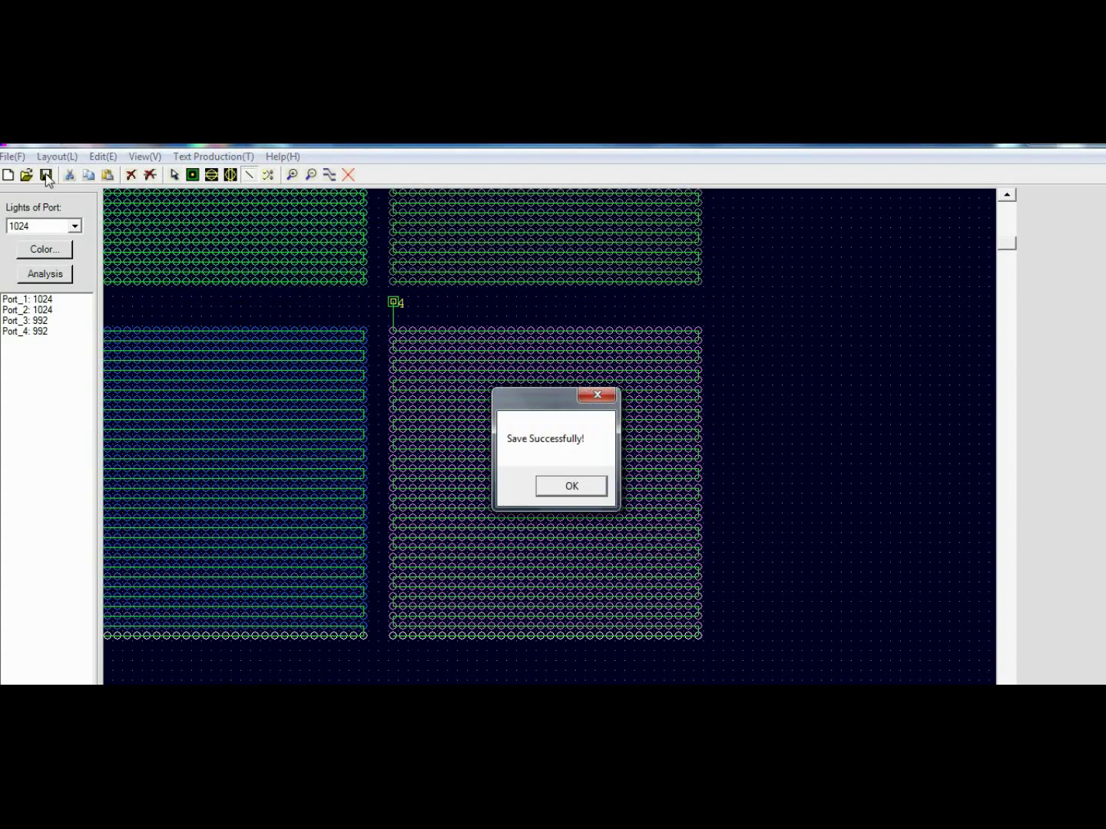
click(572, 487)
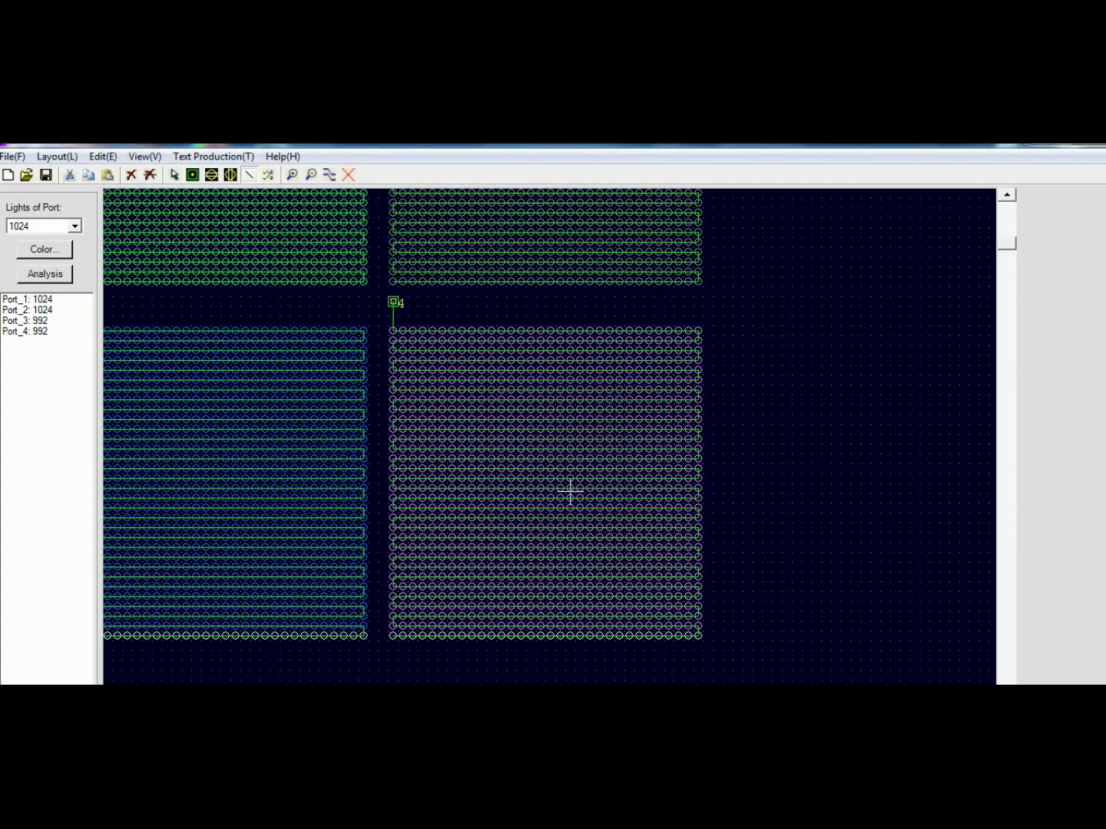
click(39, 274)
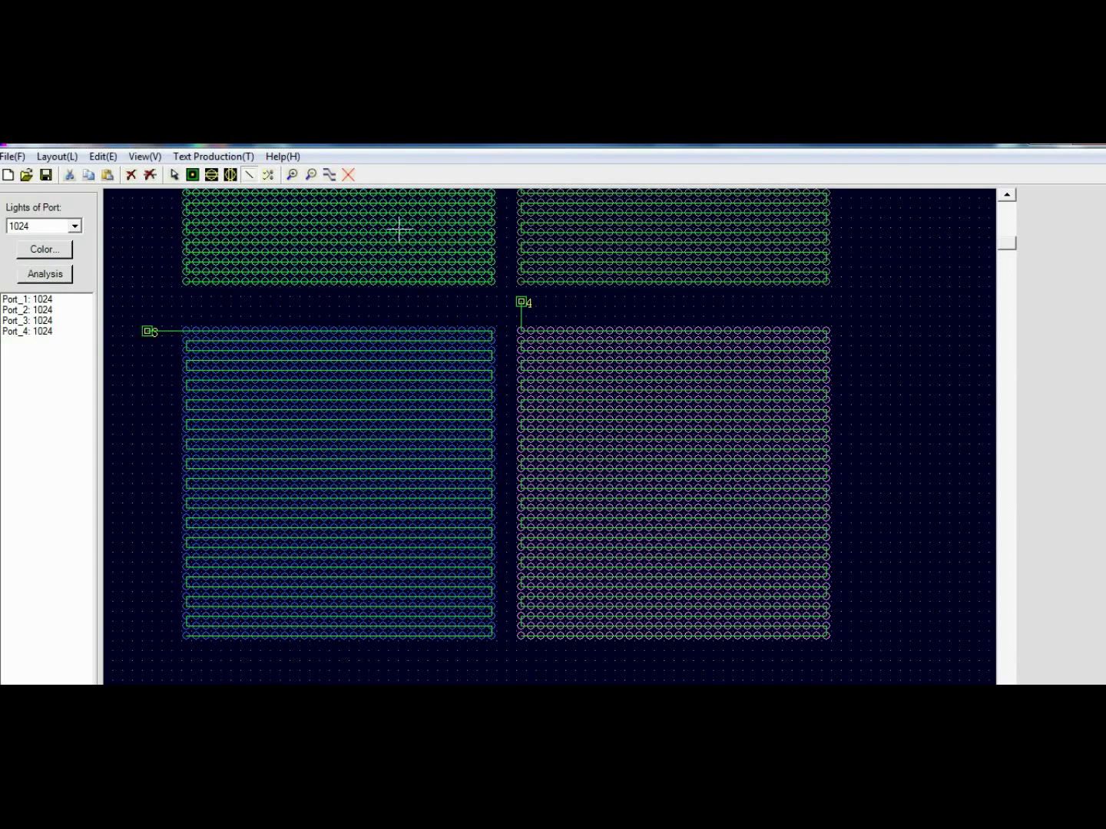
Examine the wiring and port positions of all four light blocks in the layout.
scroll(398, 229, up, 1)
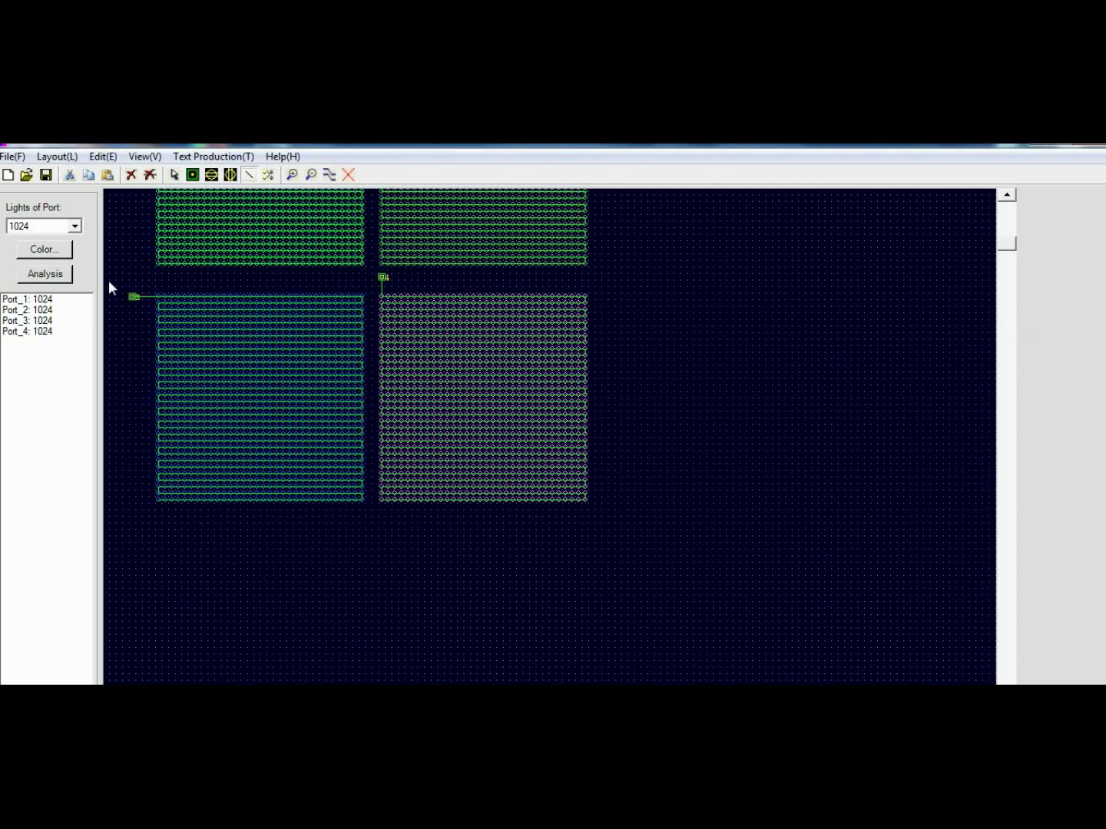
scroll(1032, 284, right, 3)
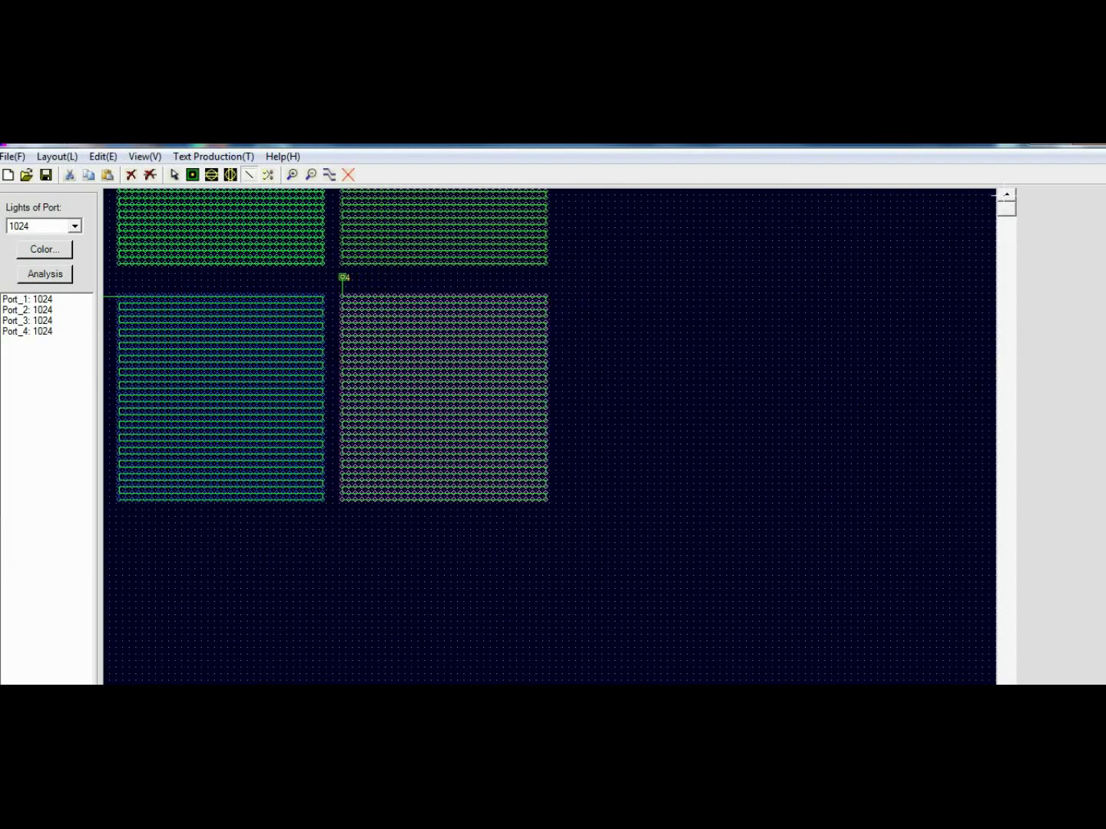
scroll(981, 196, up, 4)
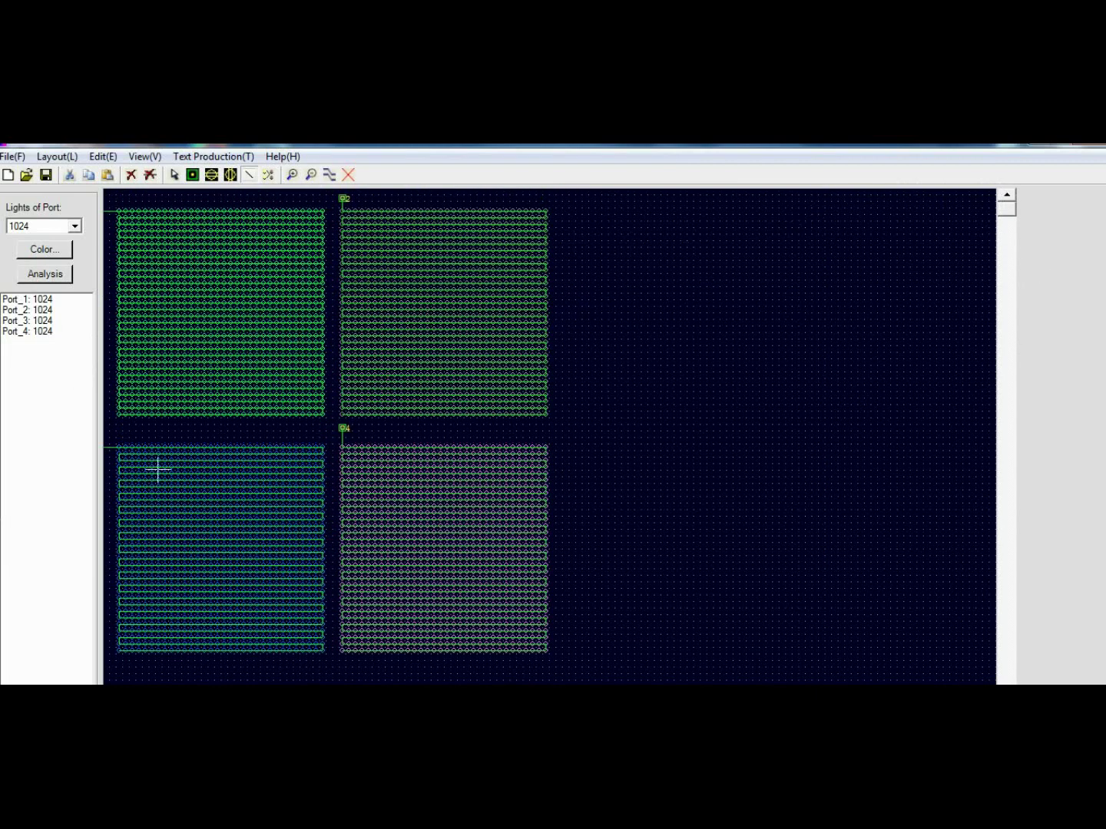
scroll(549, 436, down, 1)
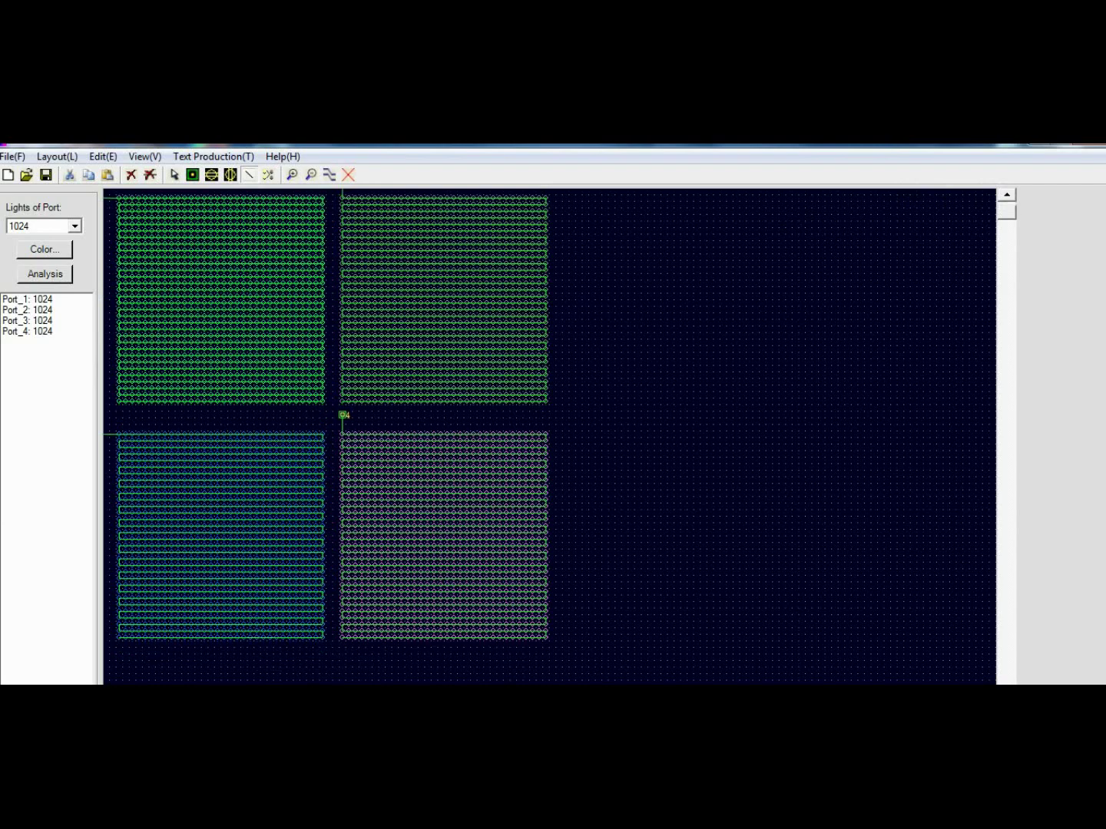
scroll(550, 436, left, 3)
scroll(835, 297, down, 1)
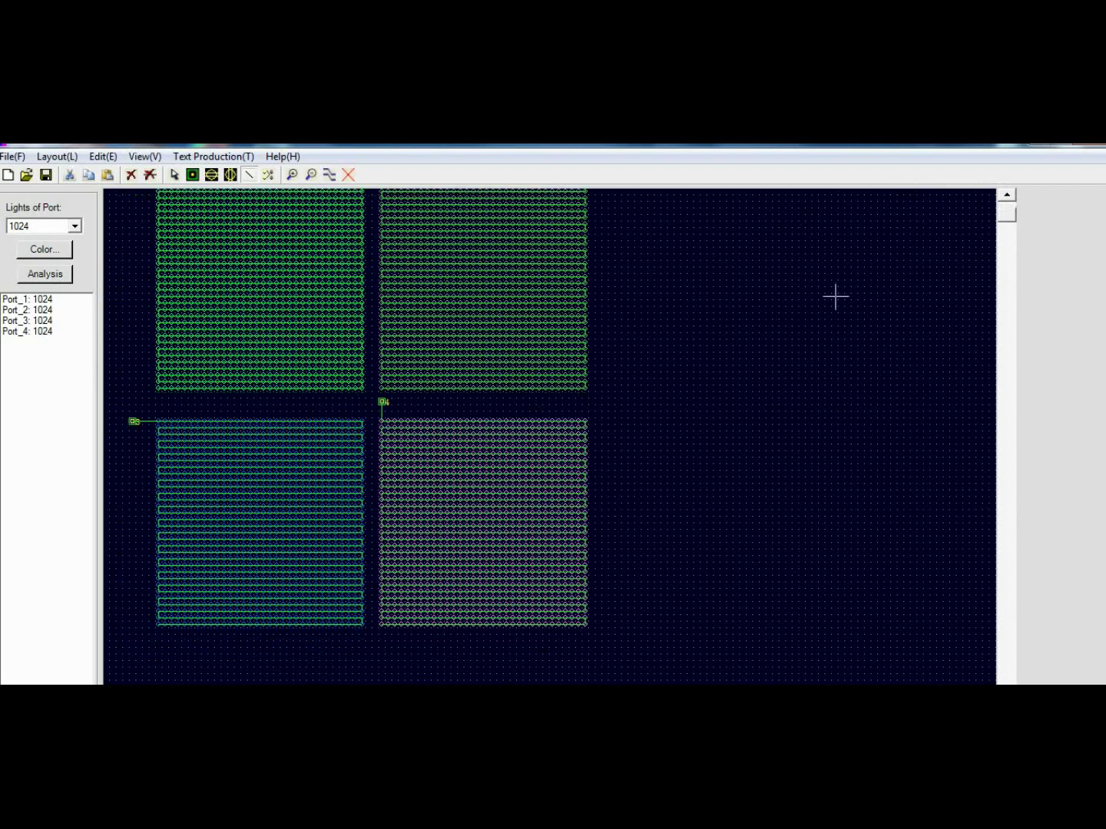
scroll(550, 436, right, 2)
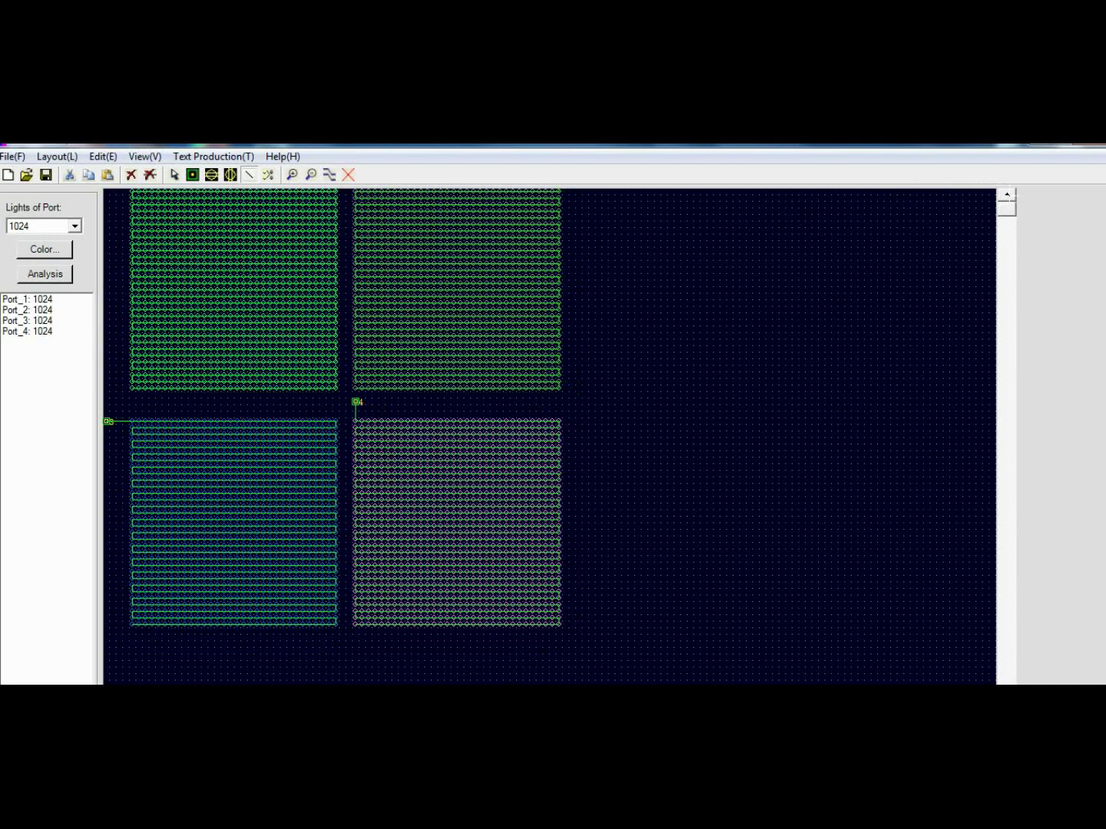
scroll(550, 436, up, 2)
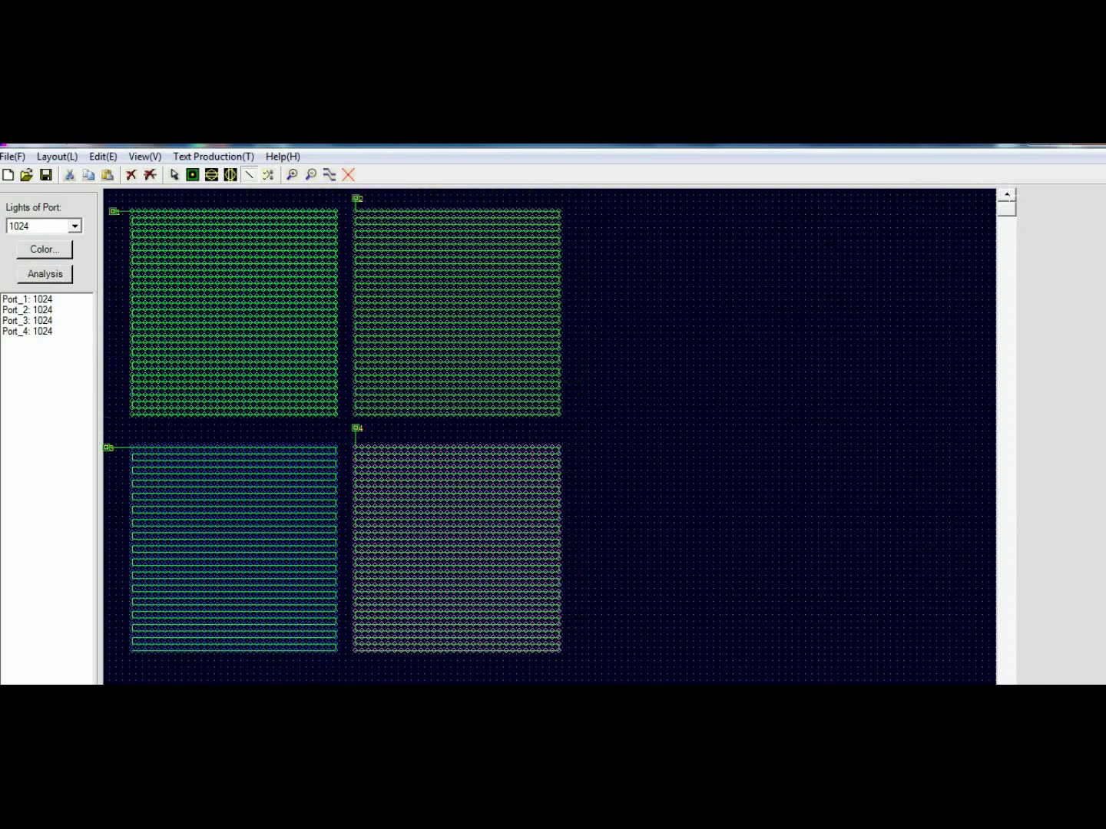
Save the completed four-port layout, run the port analysis once more and save again.
click(44, 176)
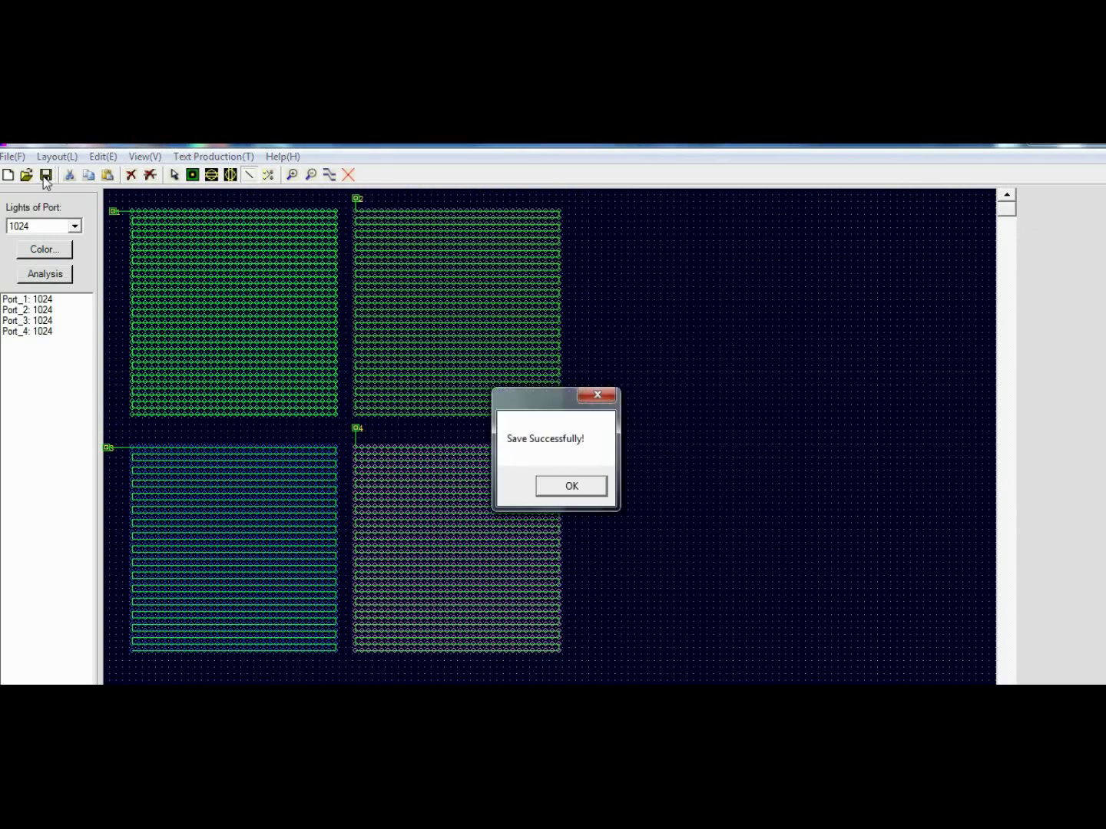
click(553, 489)
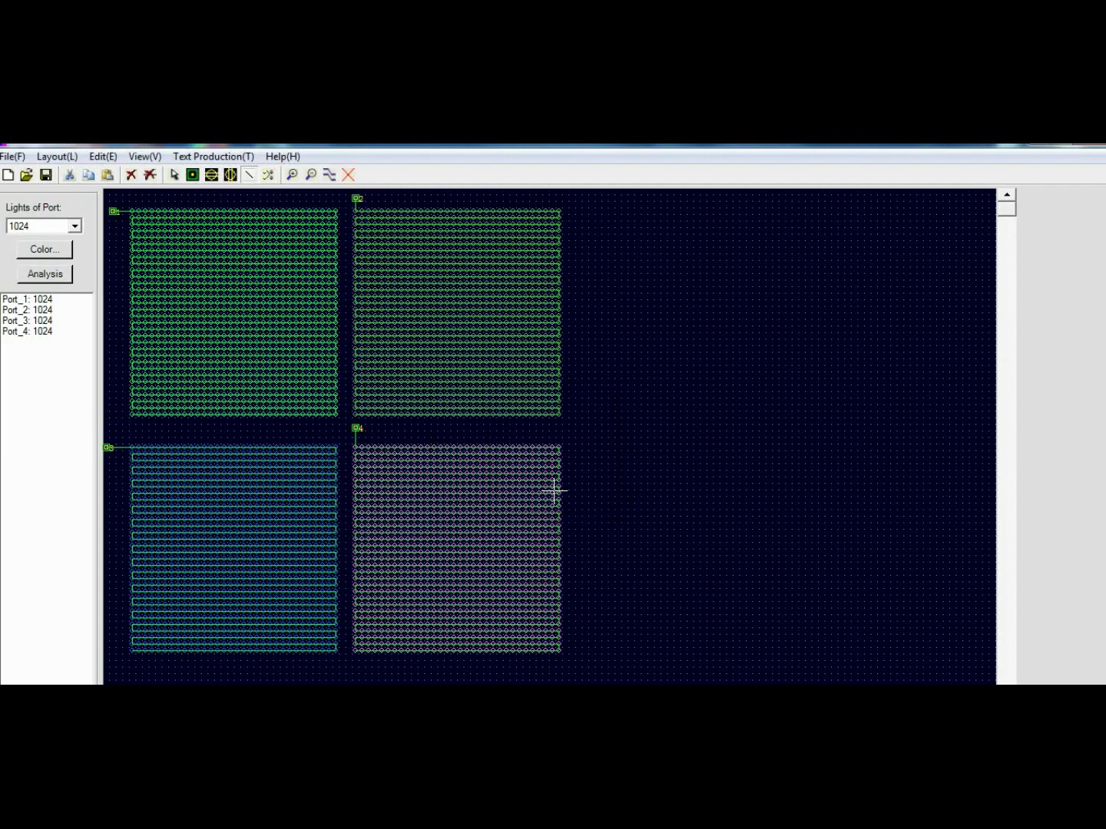
click(35, 275)
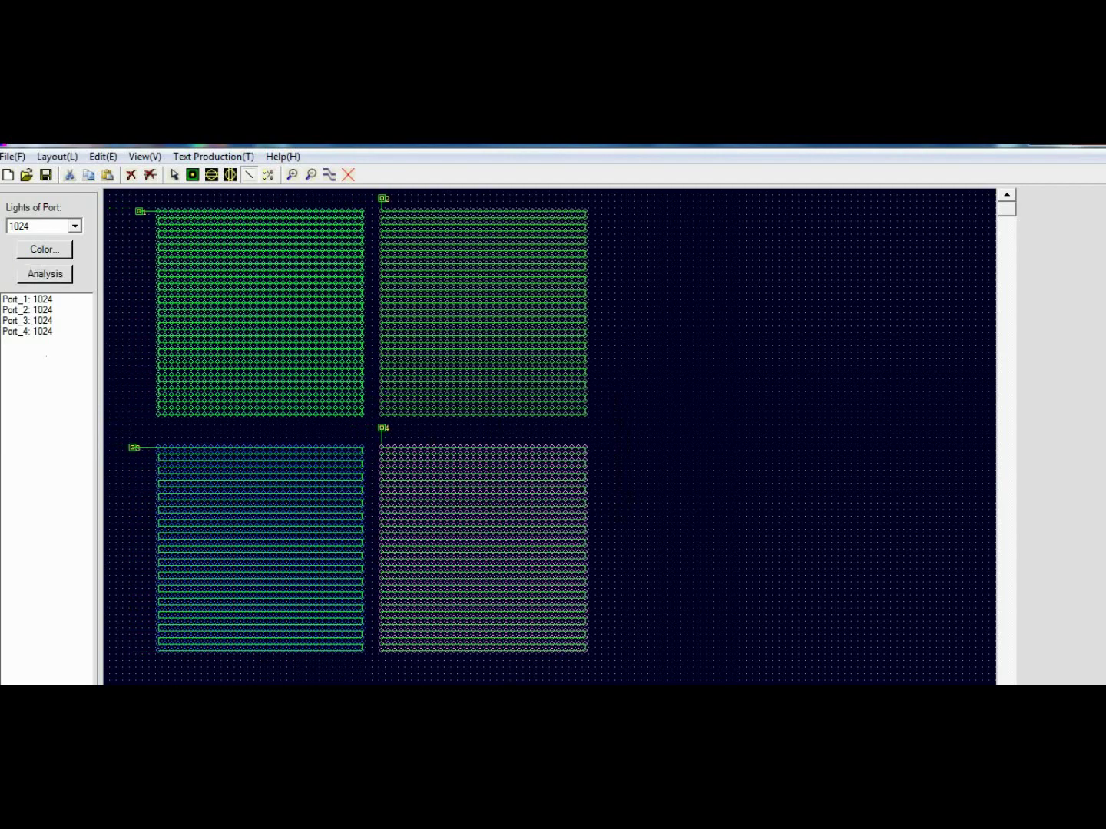
click(46, 176)
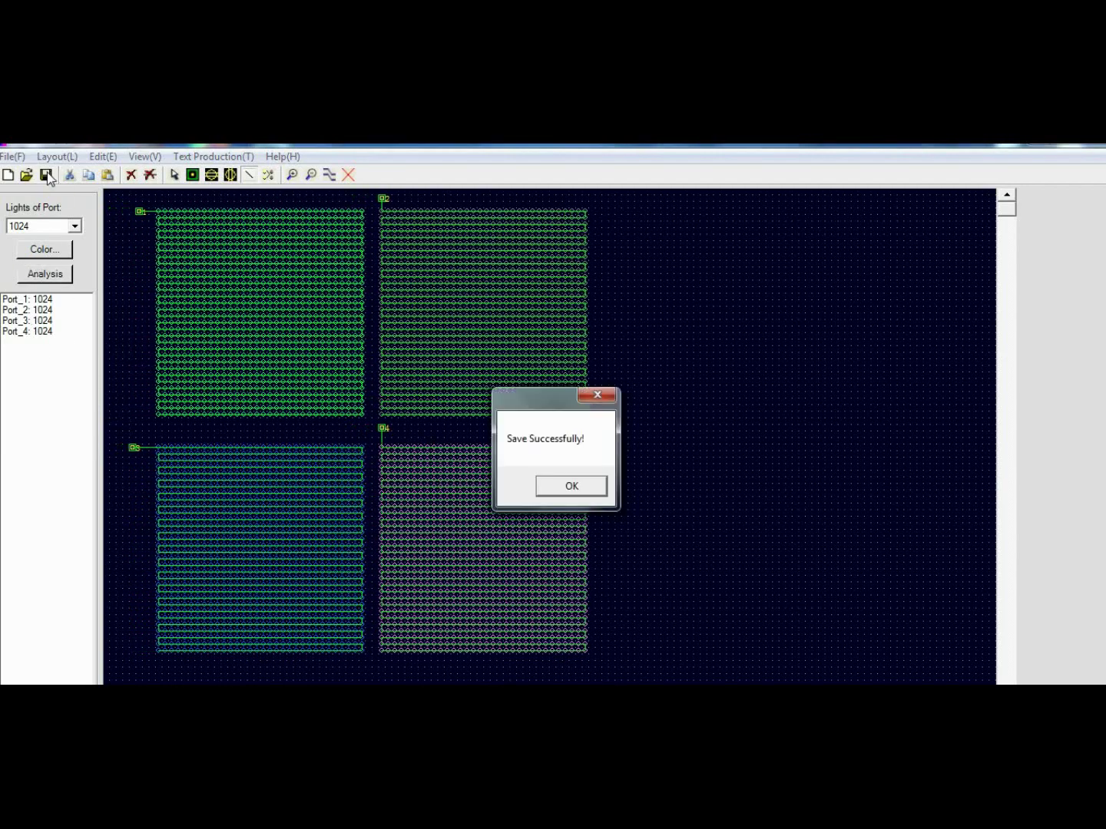
click(572, 488)
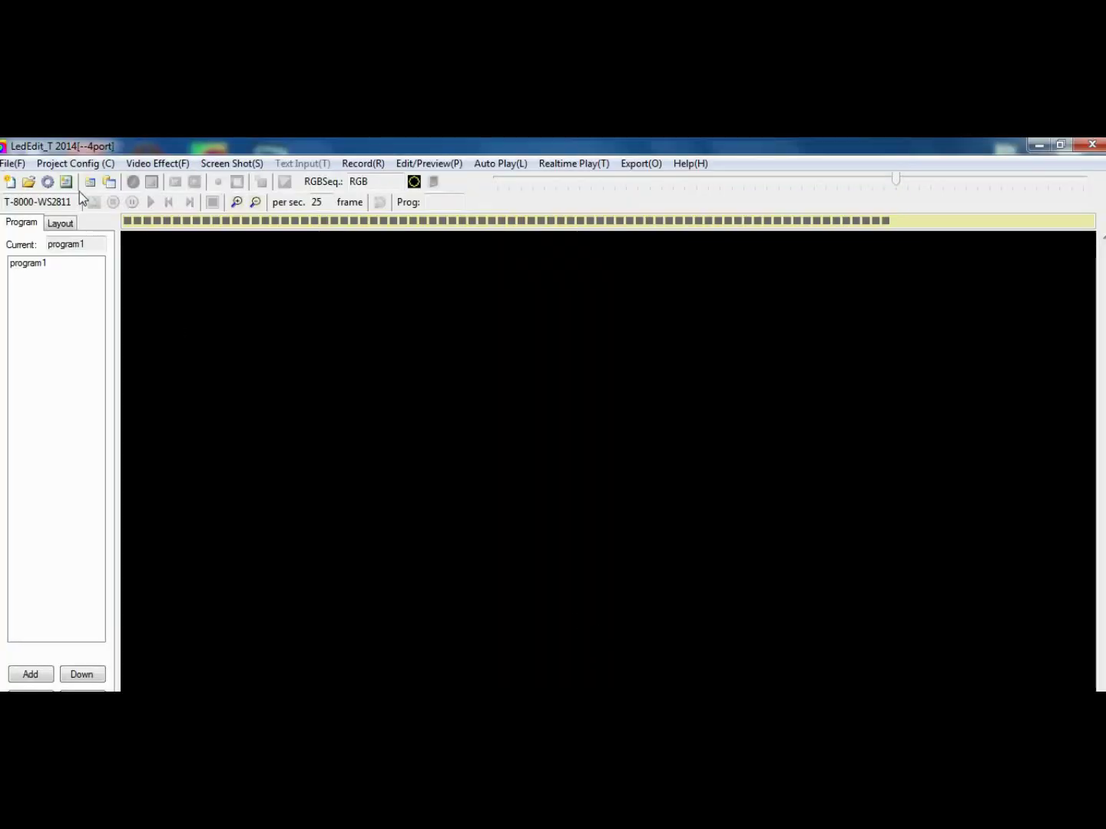
Import 4port layout.cxb from the desktop folder "t8000 4 thatti 4 port" as the project's LED layout.
click(75, 163)
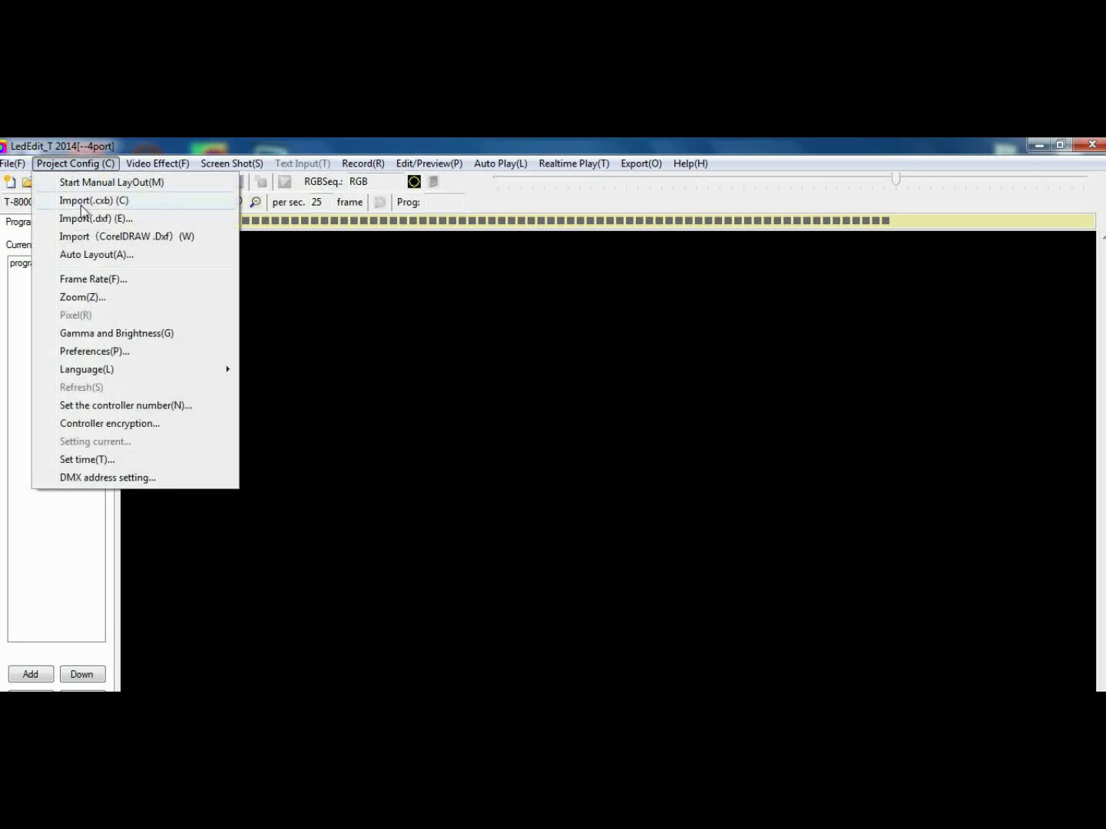
click(81, 199)
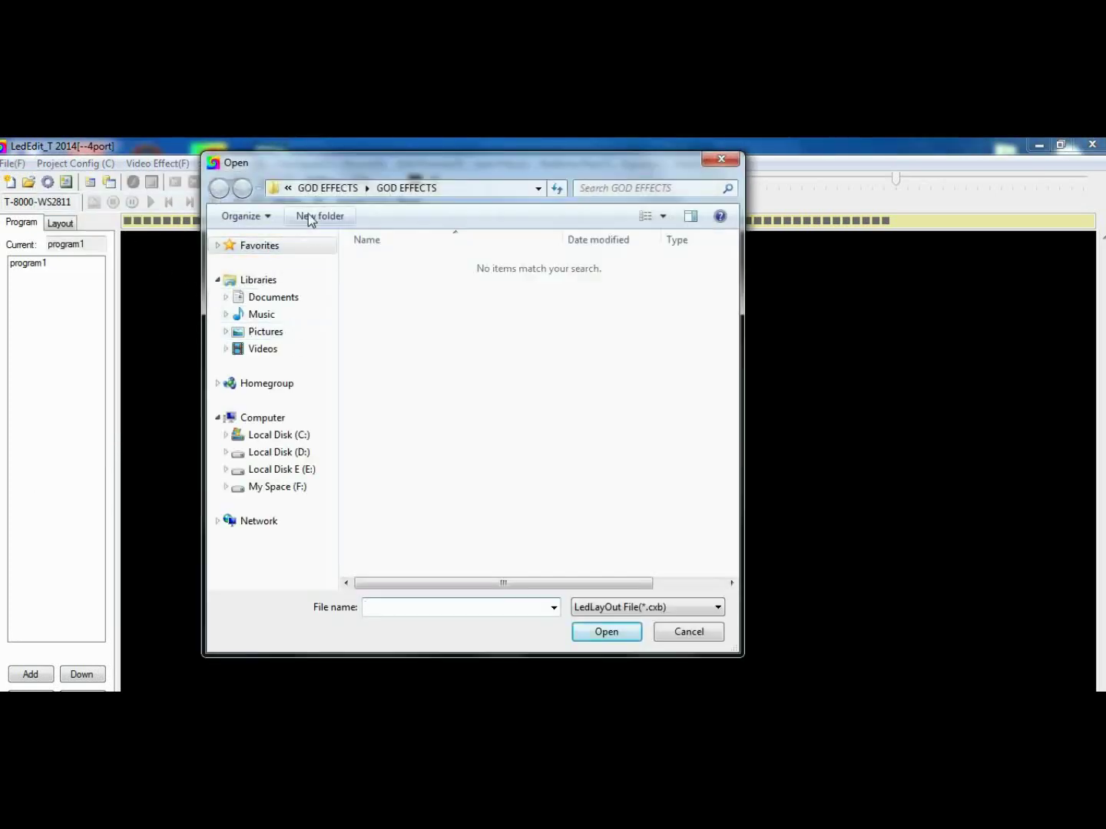
click(286, 187)
click(308, 243)
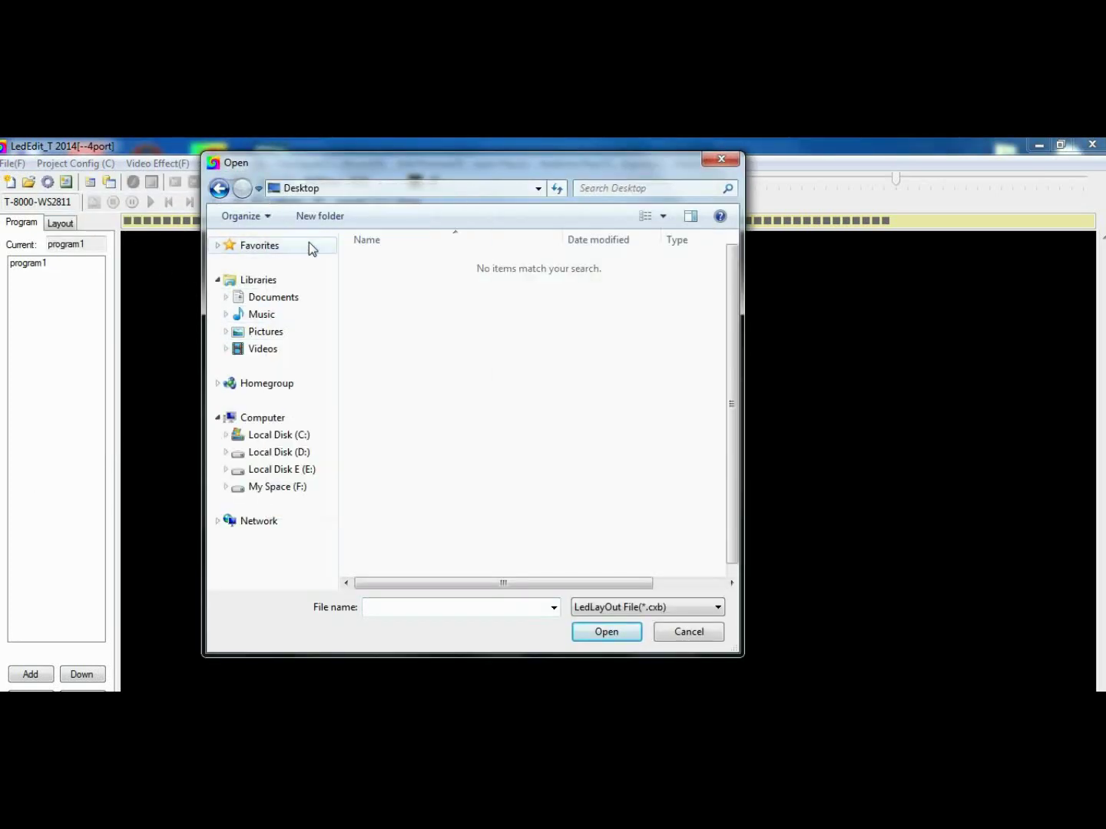
scroll(695, 430, down, 4)
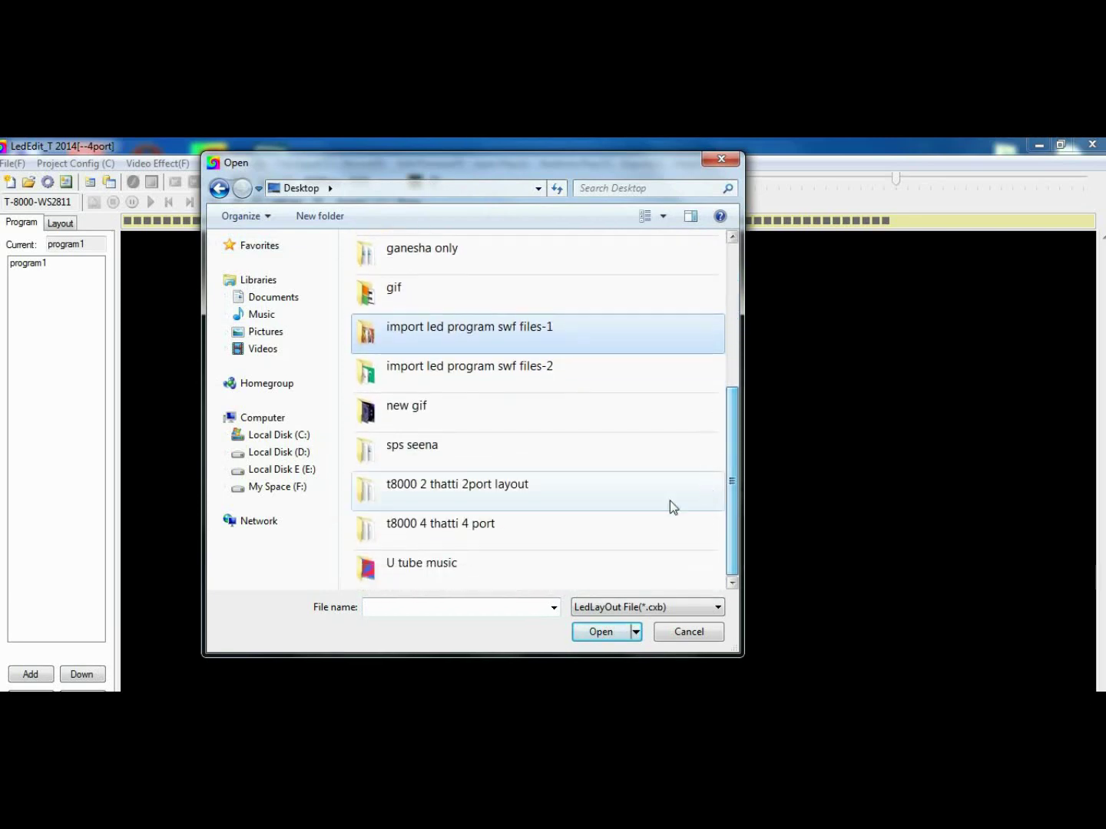
double_click(474, 530)
key(Down)
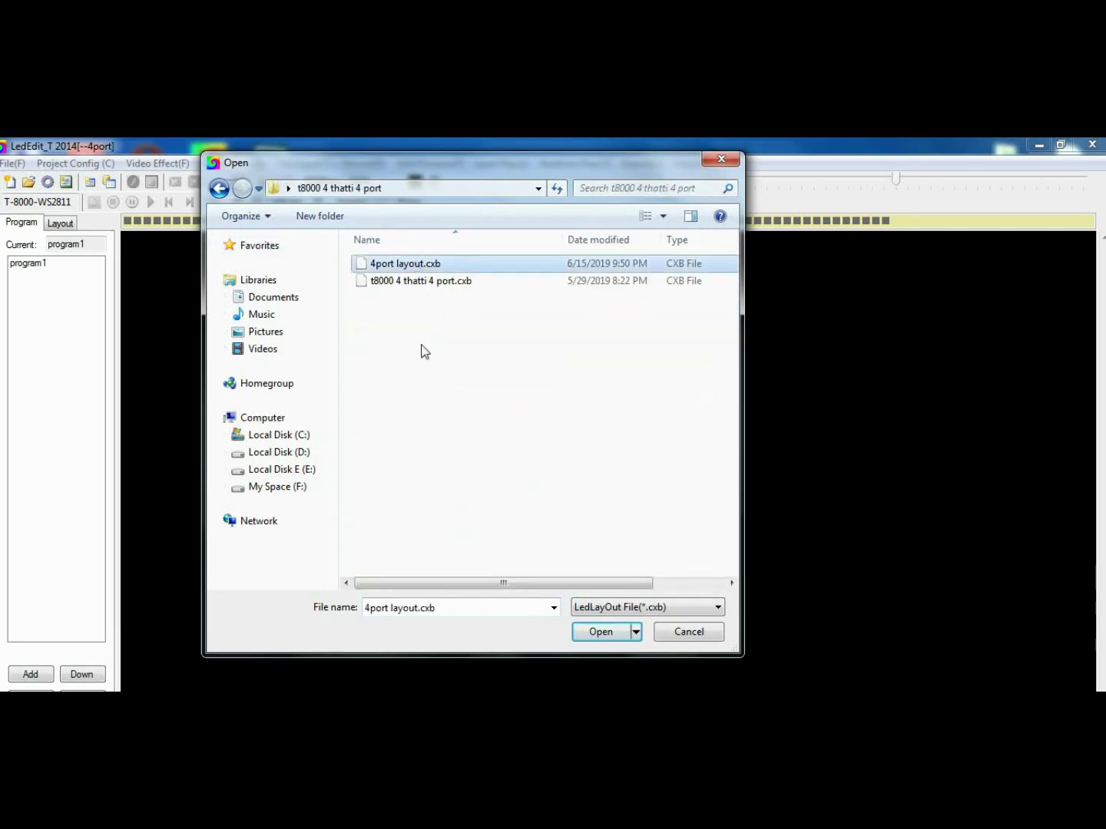
click(598, 632)
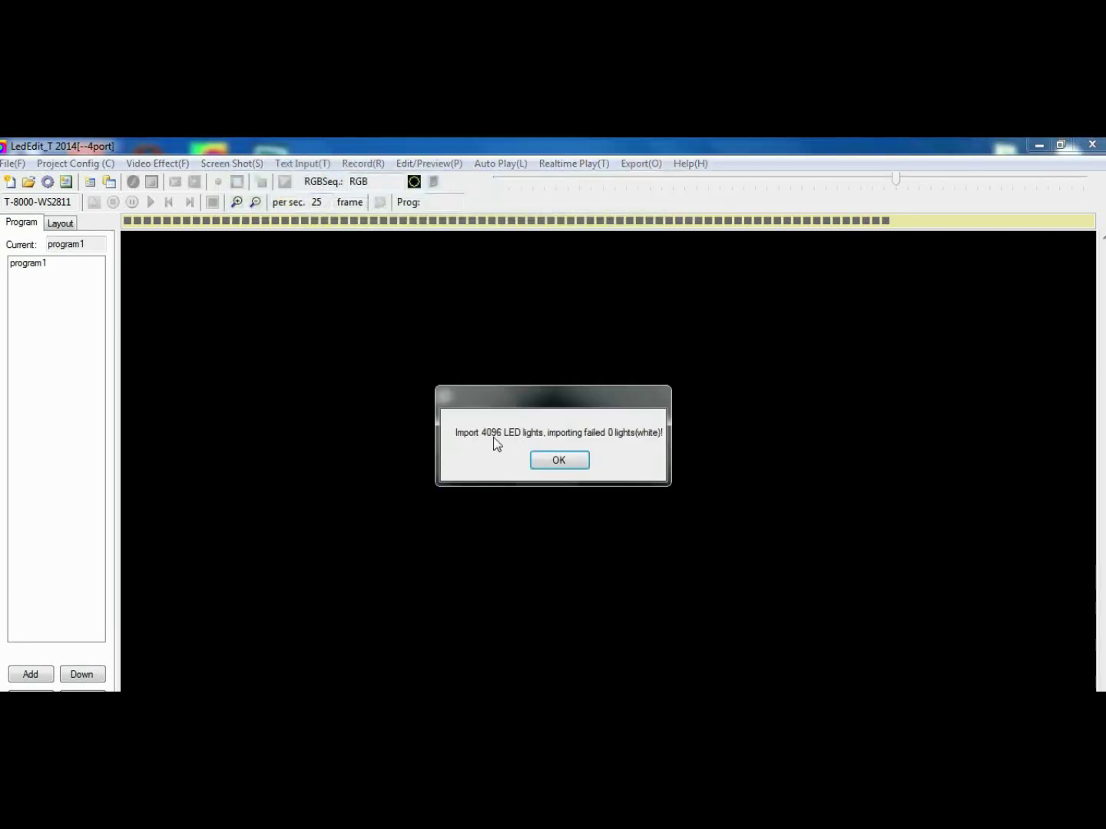
click(551, 461)
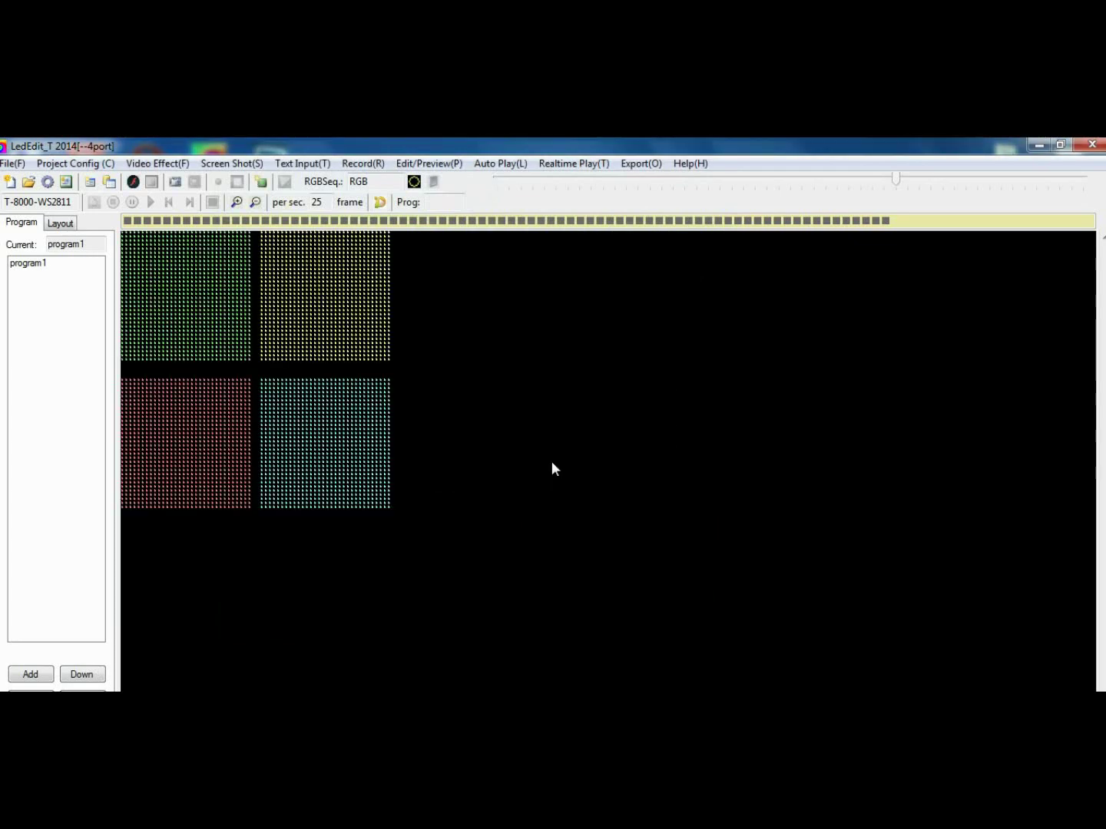
Open 2 PILLAYAR(GANESH).swf from "import led program swf files-1", folder "000.1TOP TEN EFFECT PROJECT", and record it into program1.
click(133, 182)
click(287, 188)
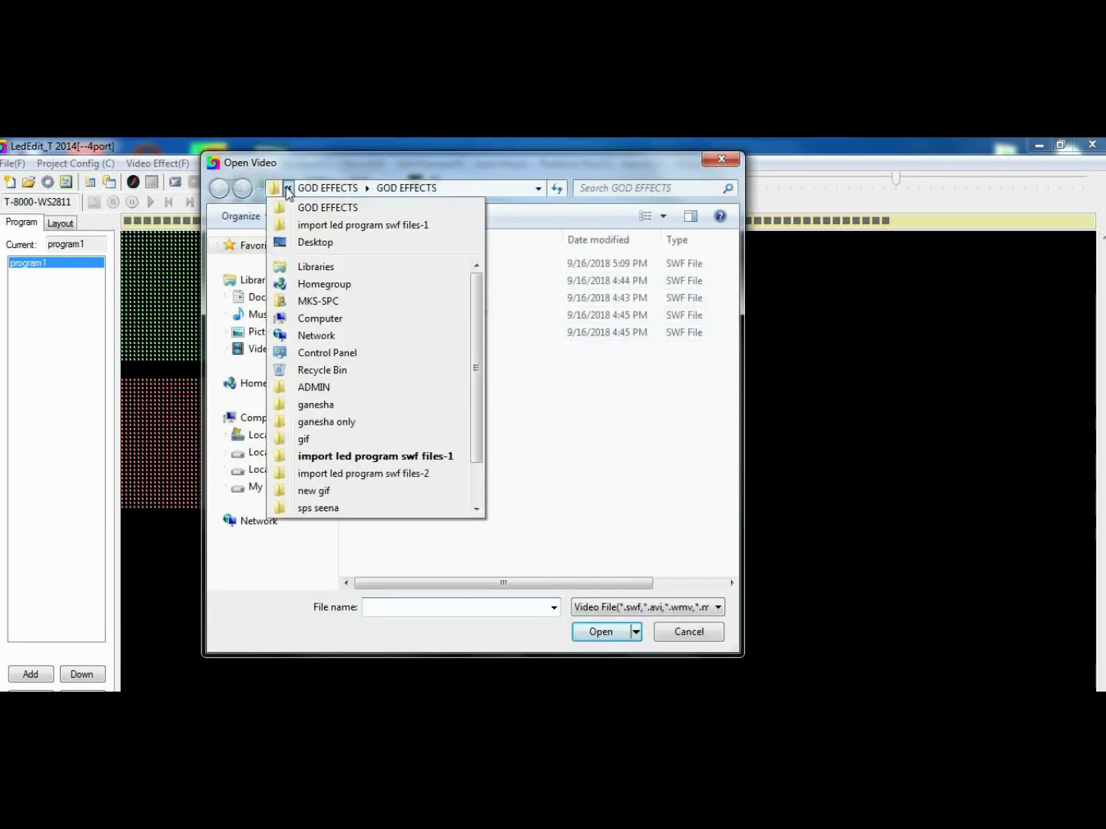
click(316, 243)
double_click(453, 563)
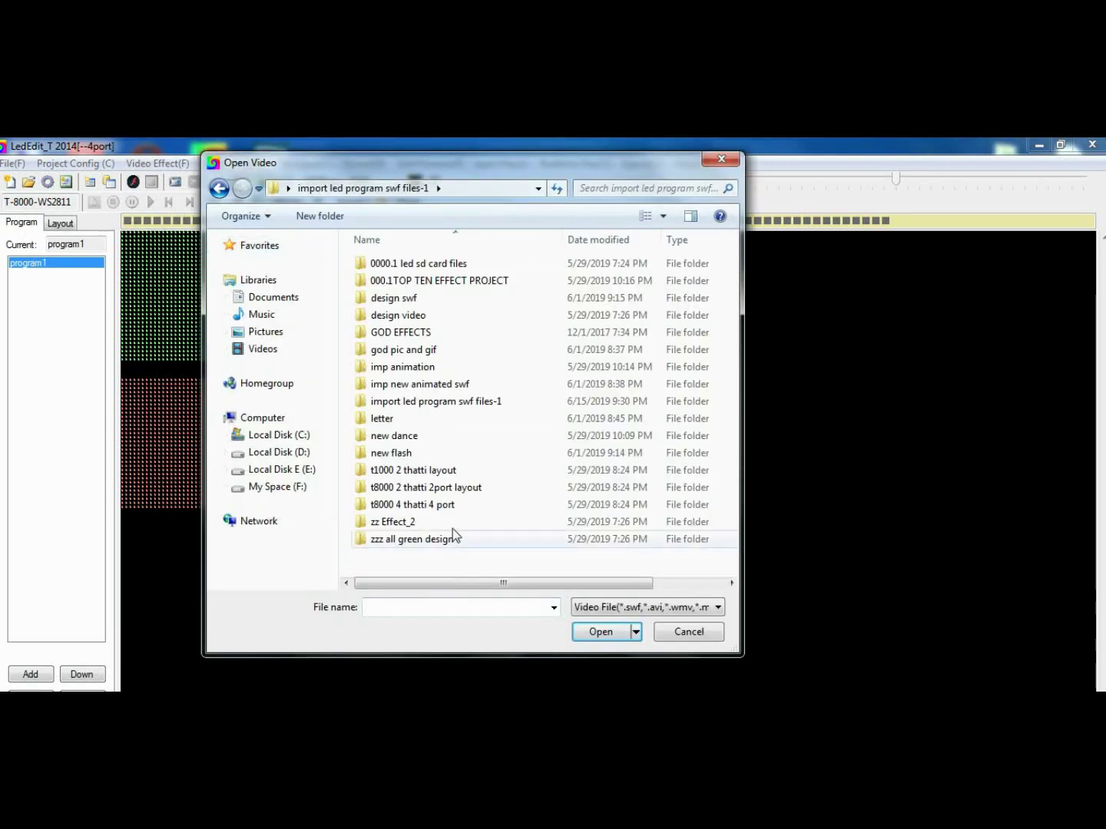
double_click(428, 283)
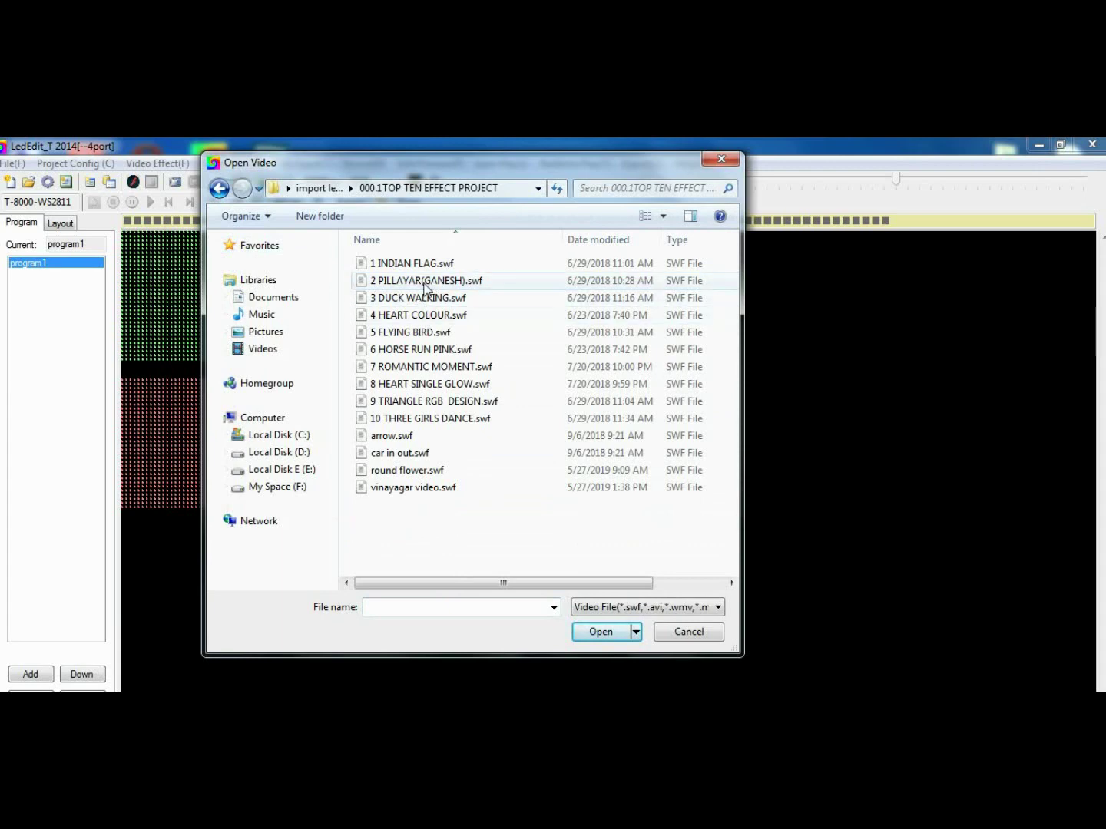
double_click(425, 283)
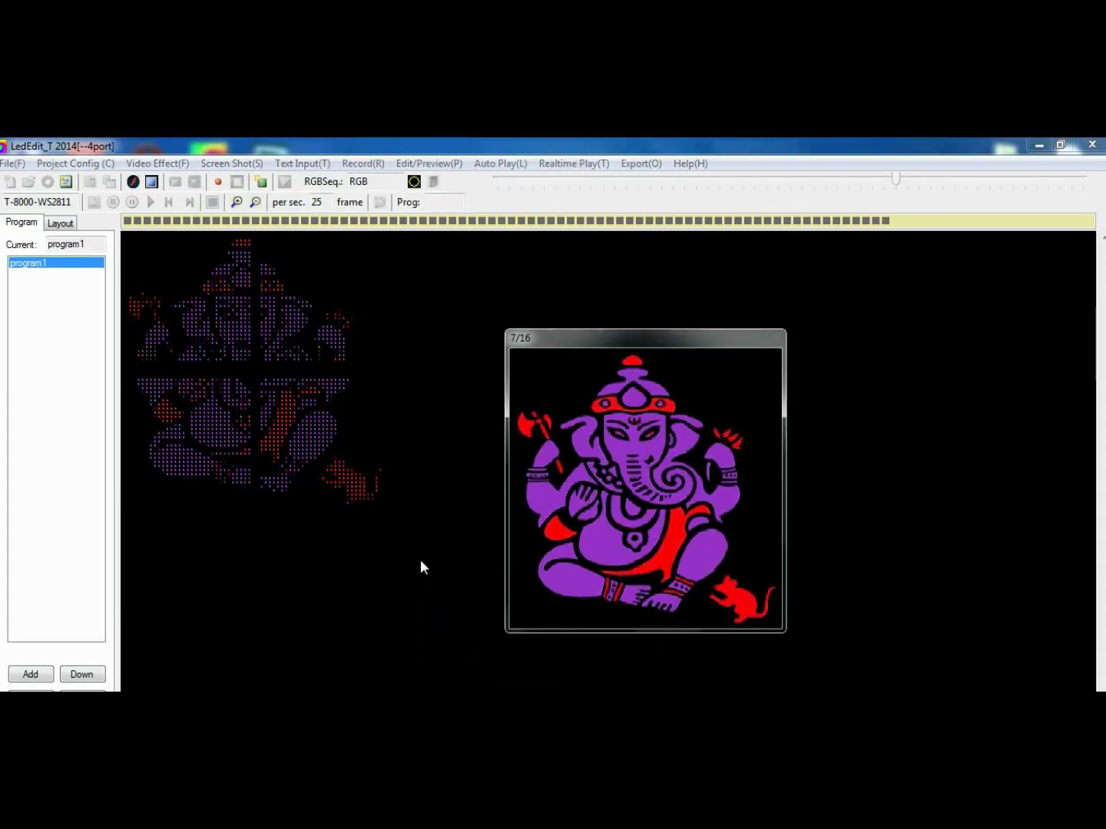
click(218, 182)
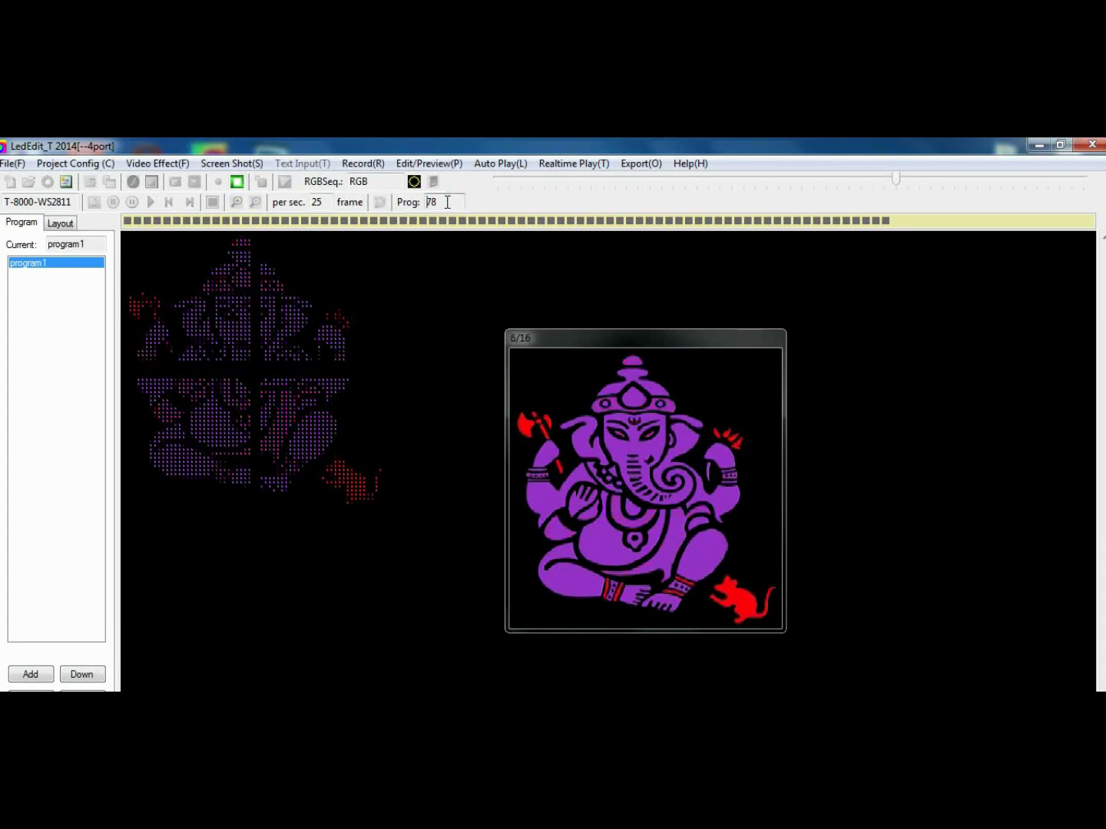
click(237, 181)
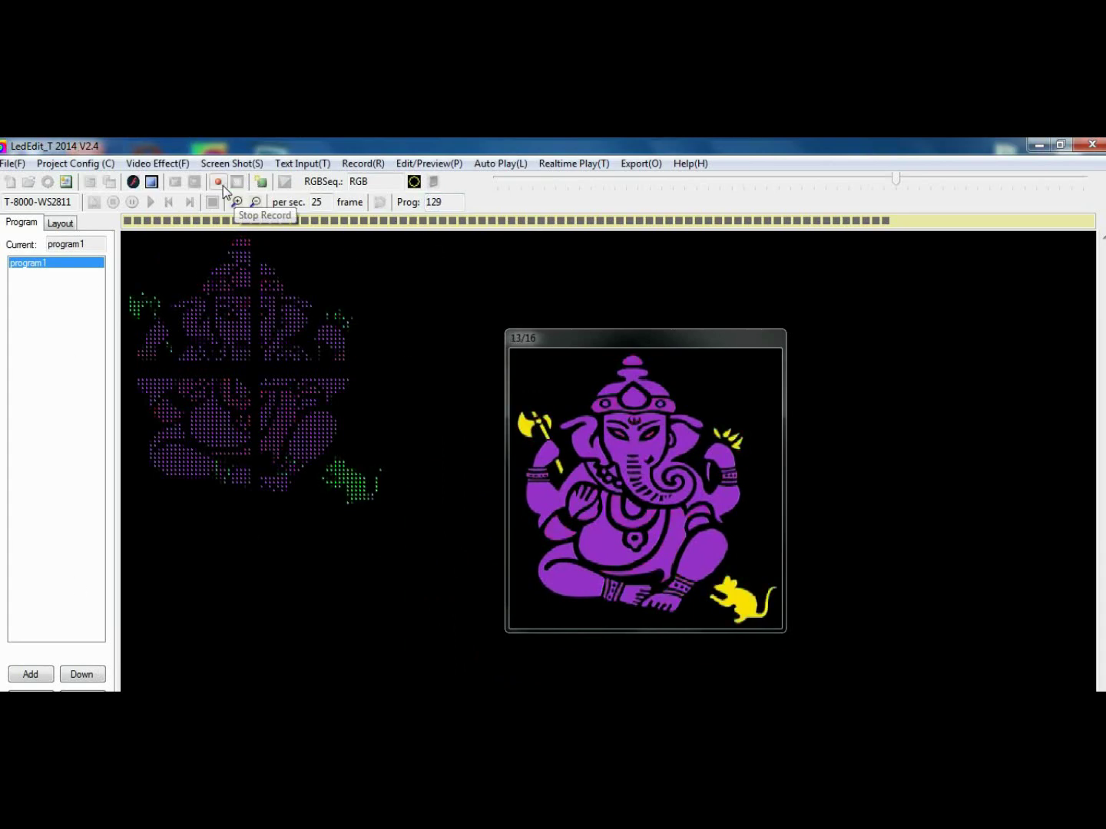
Record the effect 6 HORSE RUN PINK.swf into program1, moving its preview fully into view.
click(133, 182)
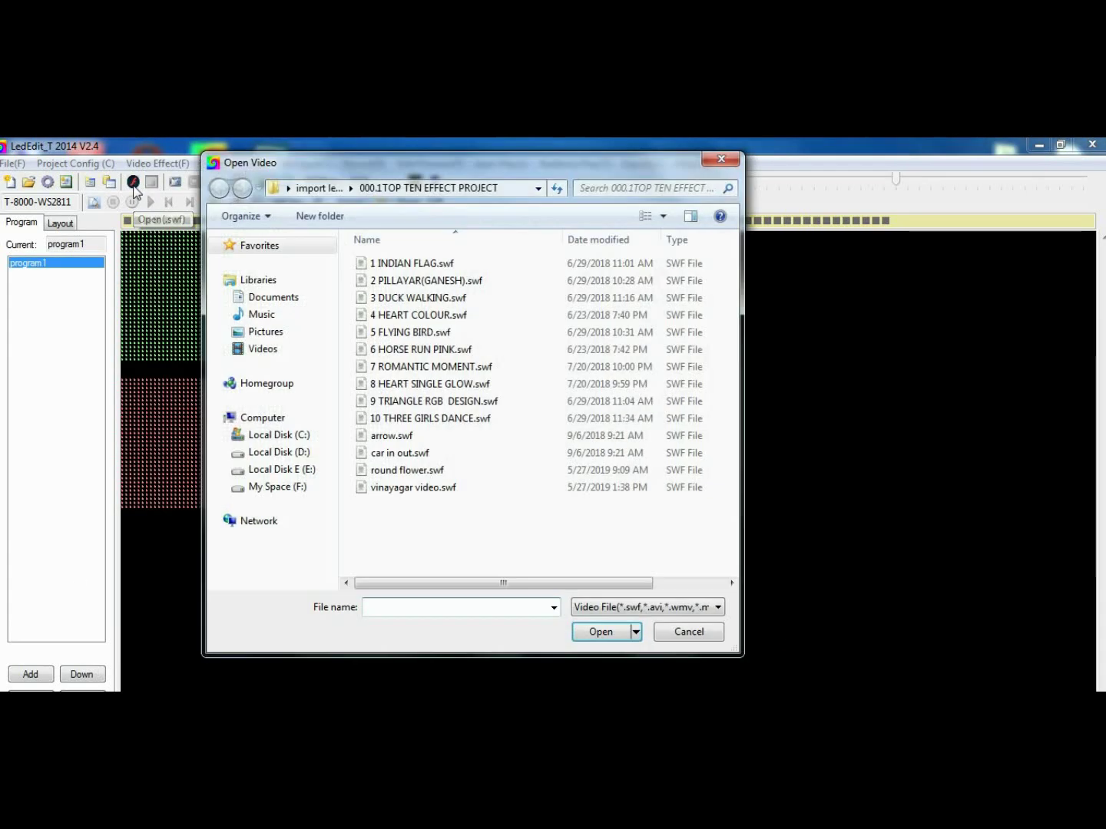
double_click(426, 349)
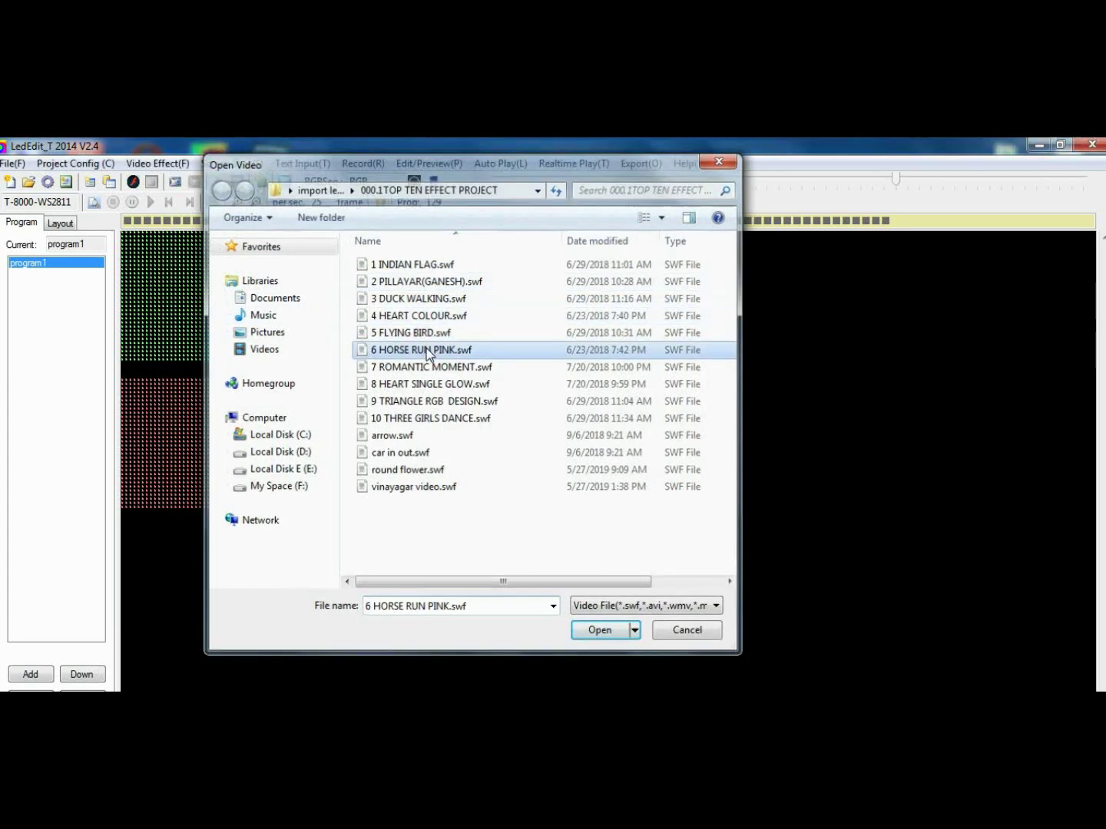
click(217, 183)
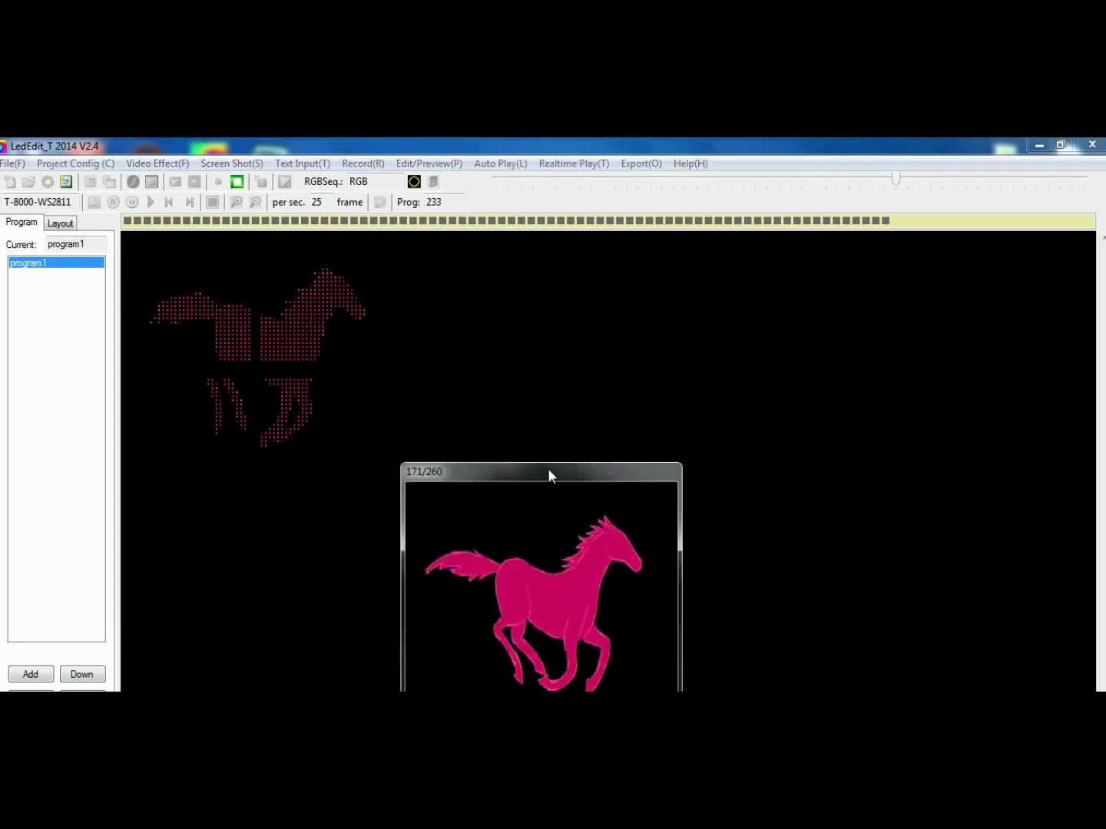
drag(548, 472, 626, 291)
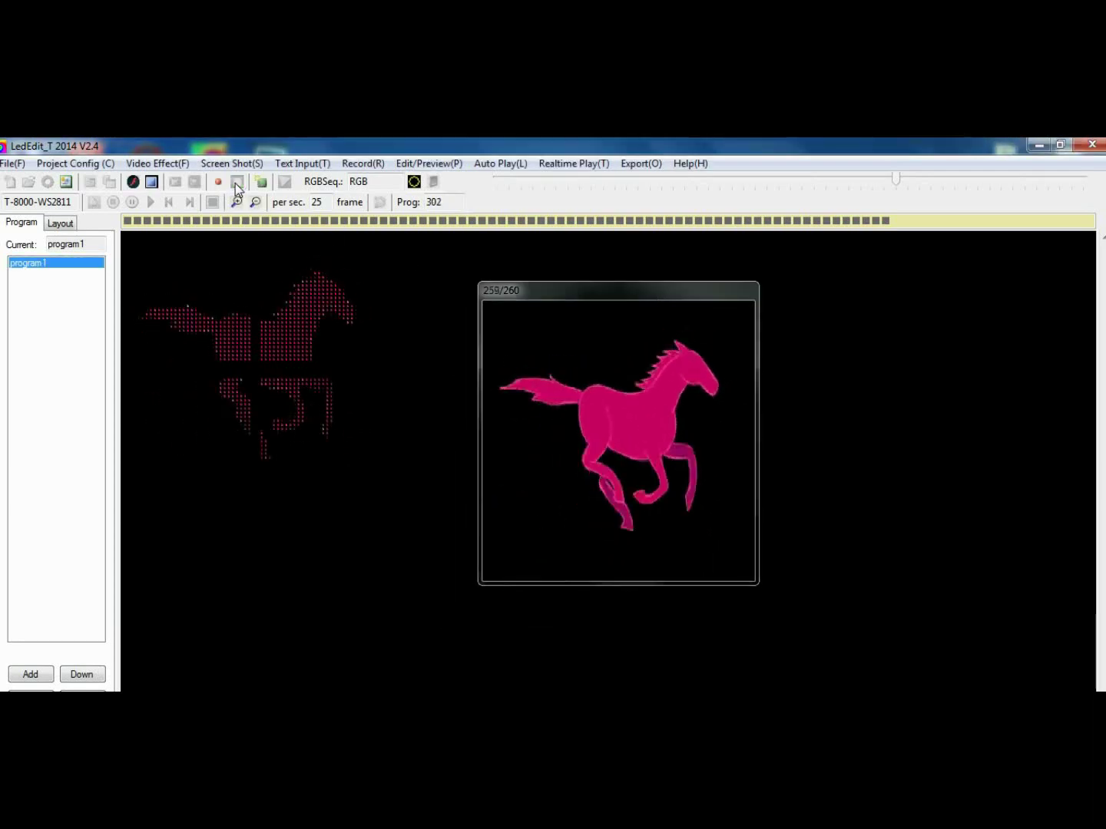
click(236, 184)
click(133, 181)
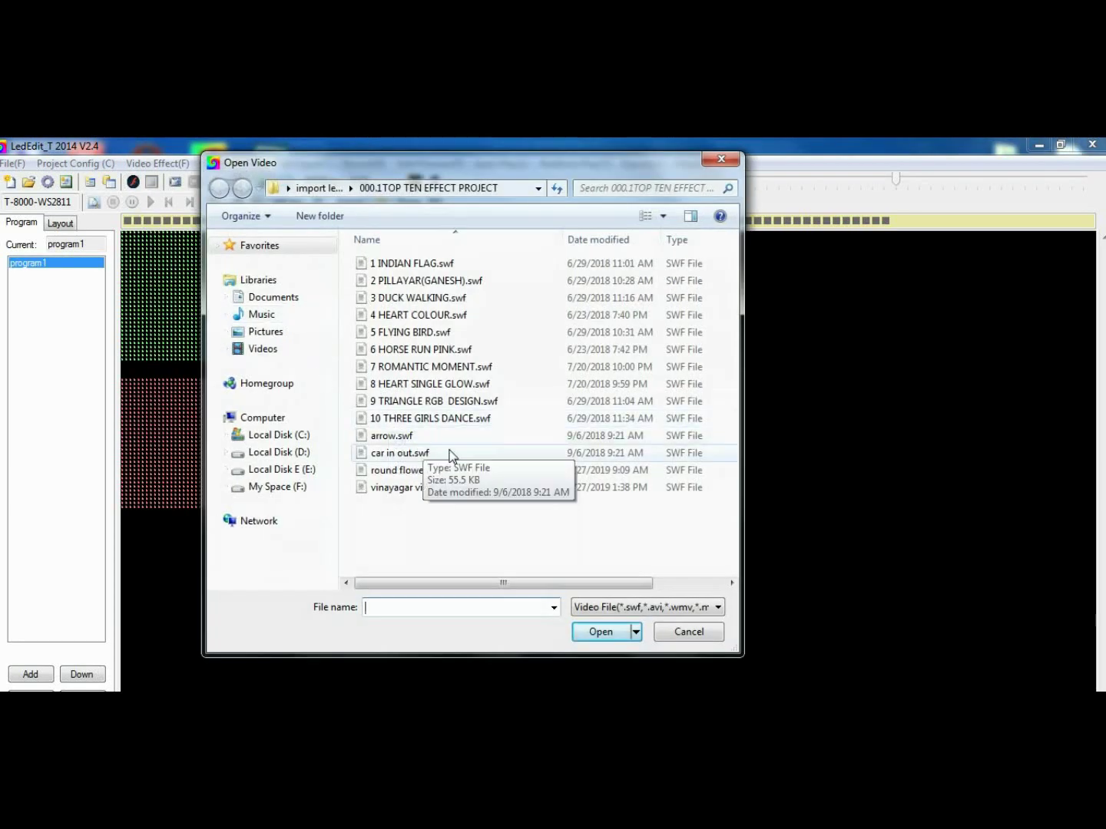
double_click(433, 384)
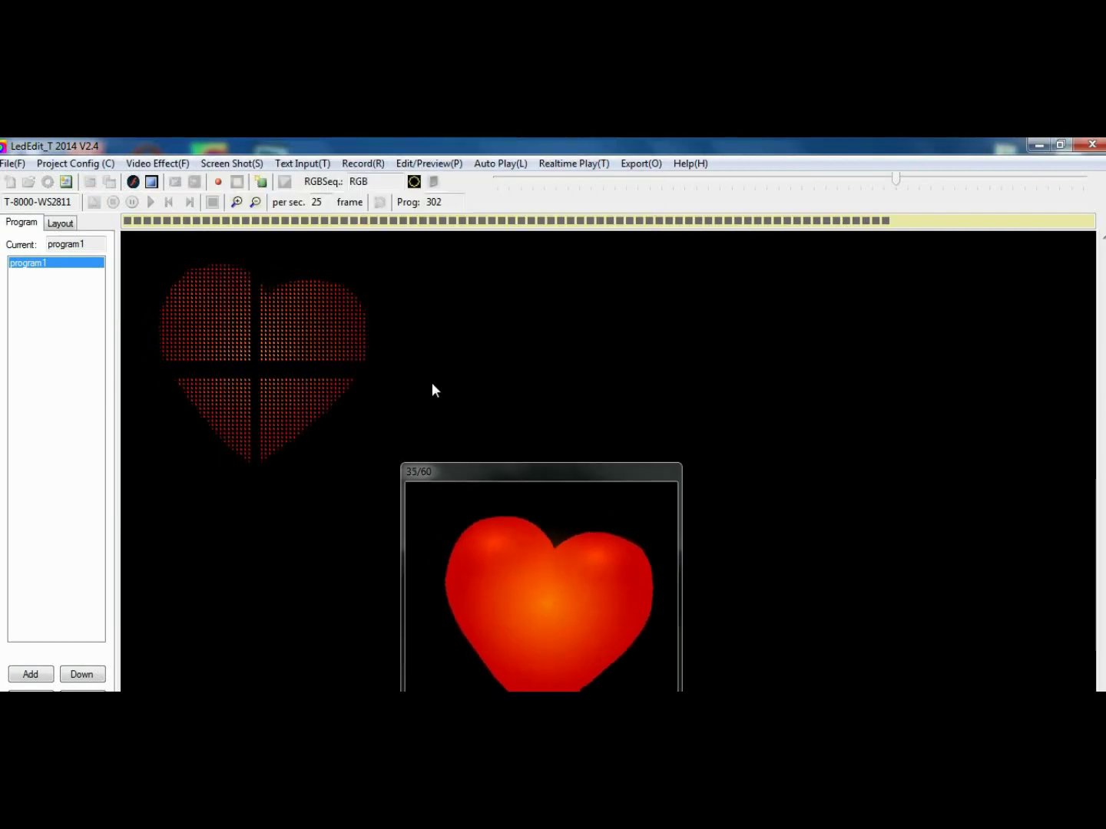
click(150, 182)
Open the effect 3 DUCK WALKING.swf and record it into program1.
click(133, 182)
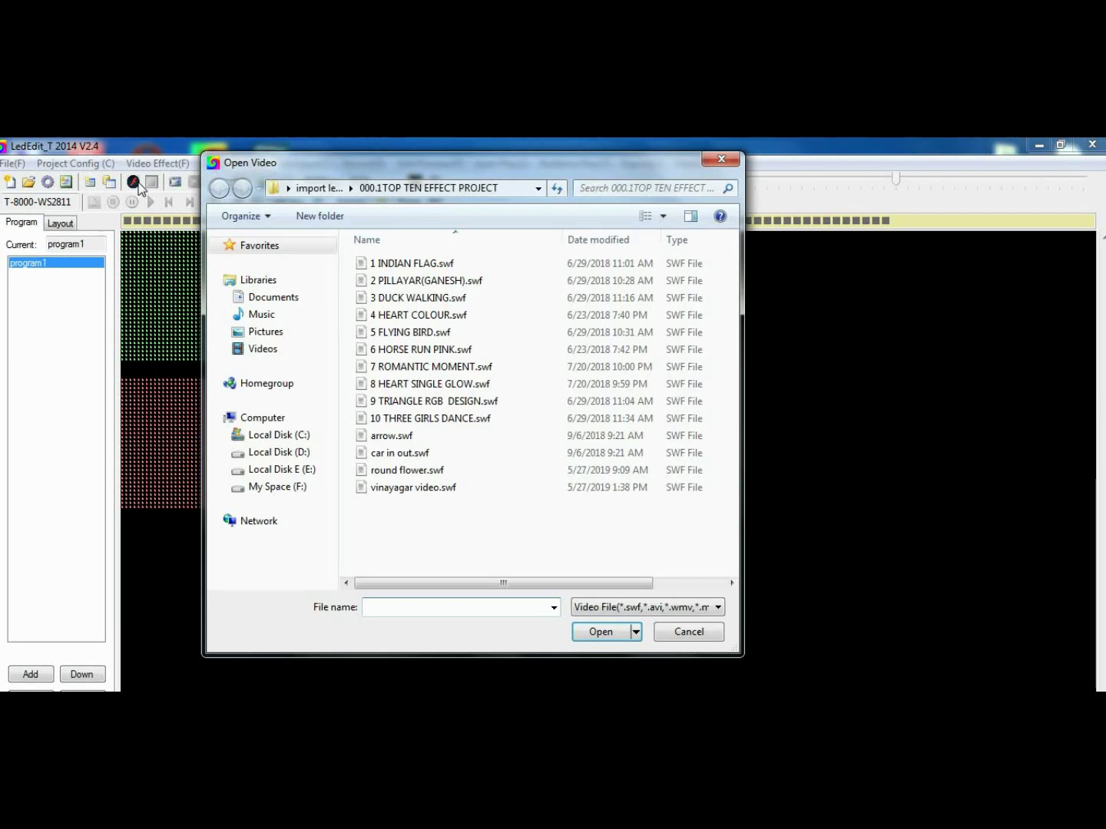
double_click(414, 297)
click(218, 182)
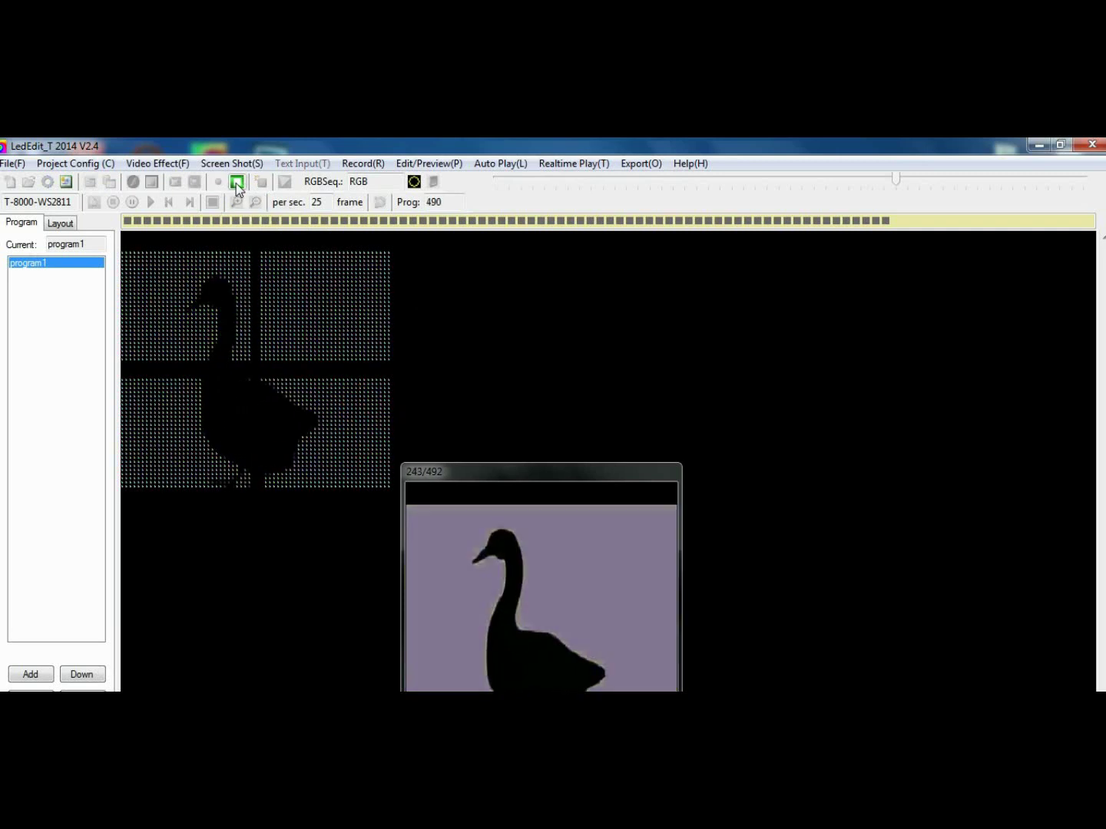
click(236, 183)
Open the effect 4 HEART COLOUR.swf and append its recording to program1.
click(159, 184)
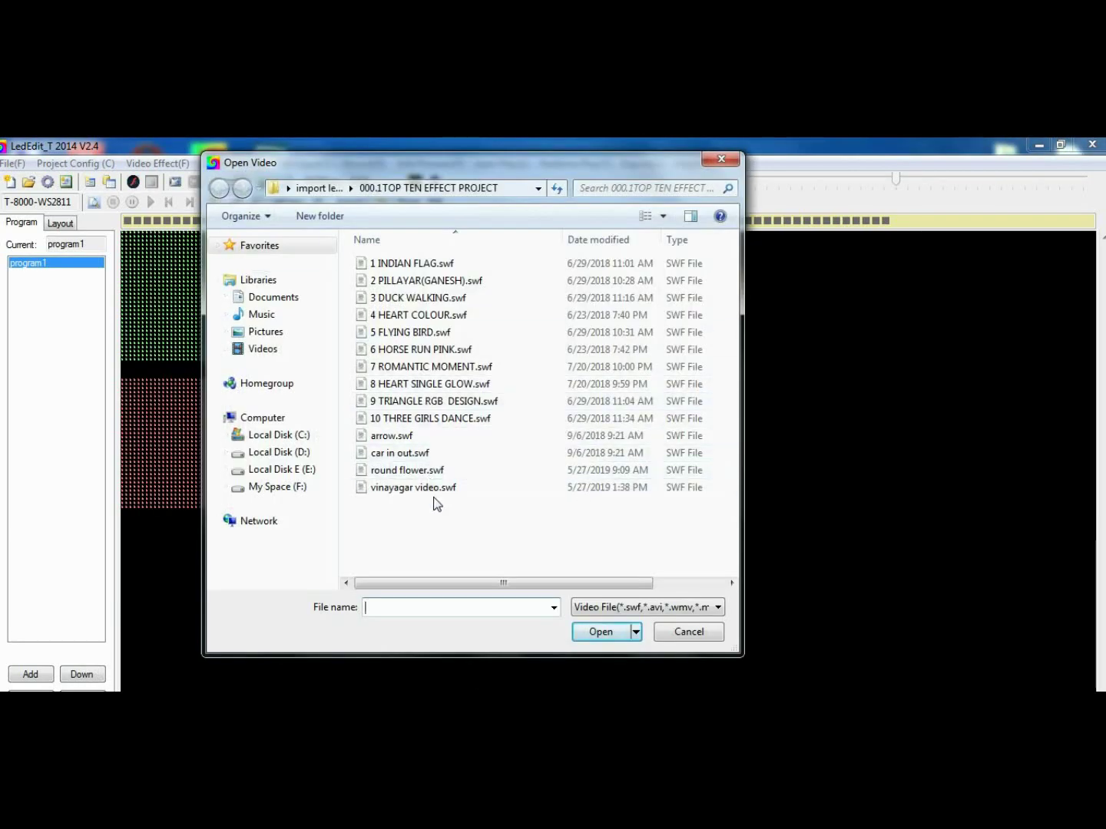
double_click(414, 316)
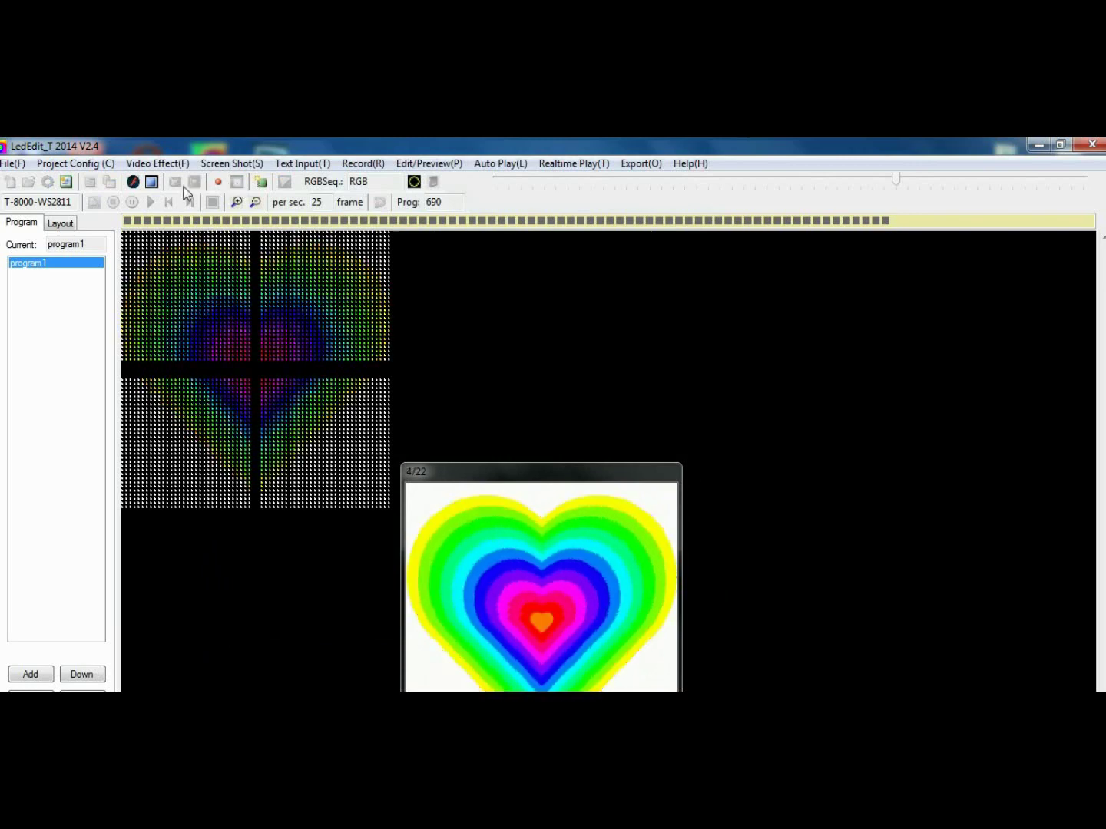
click(237, 184)
Open karup.swf from the "god pic and gif" folder in "import led program swf files-1" and record it into program1.
click(133, 182)
click(290, 192)
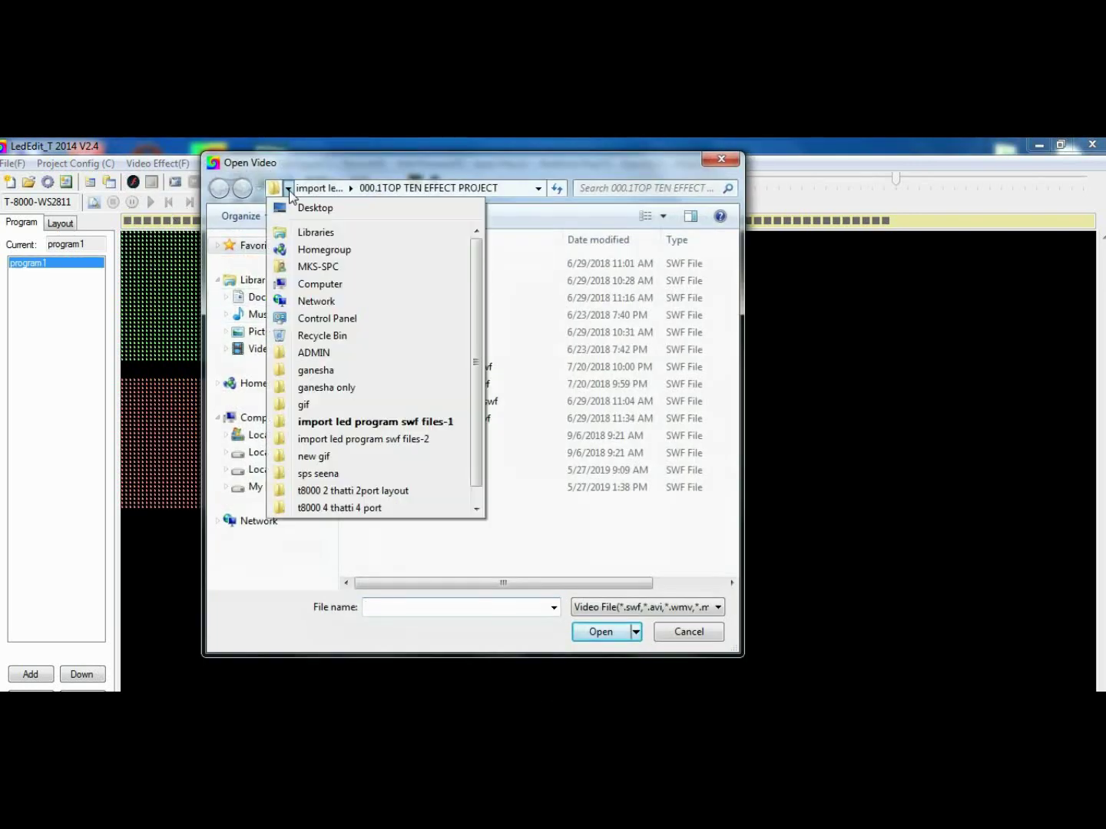
click(322, 210)
double_click(451, 564)
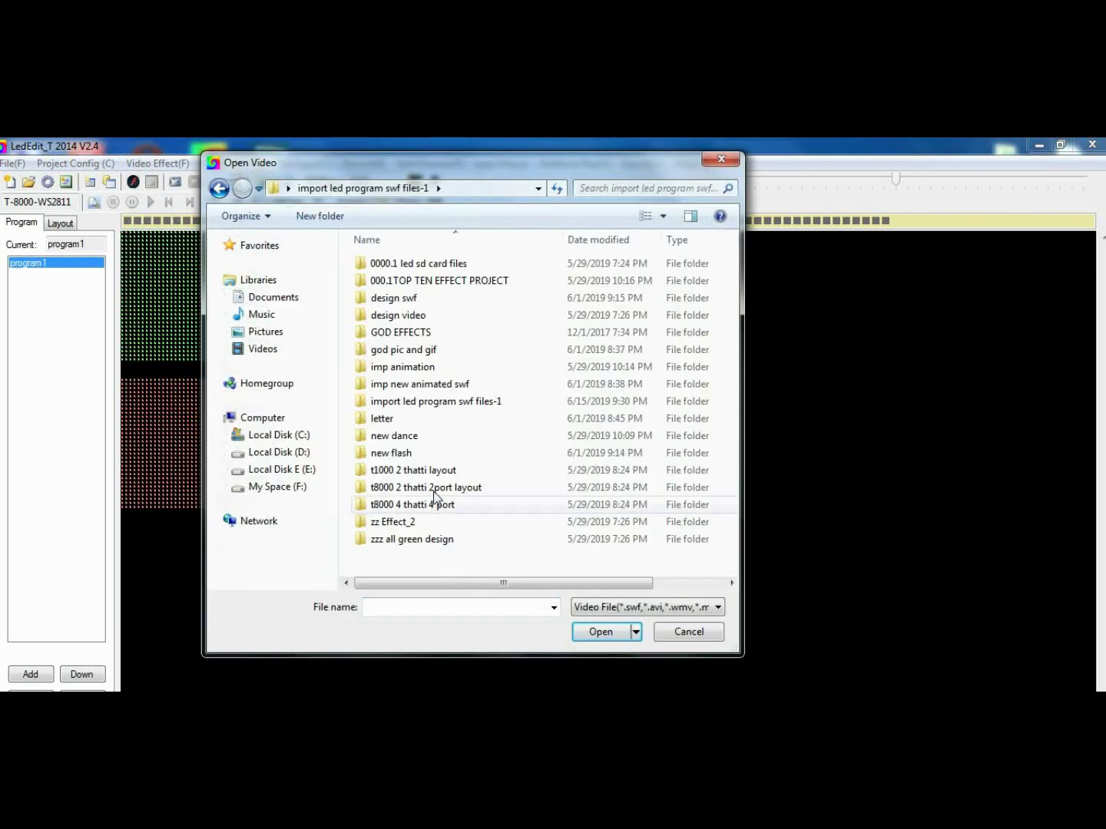
double_click(426, 349)
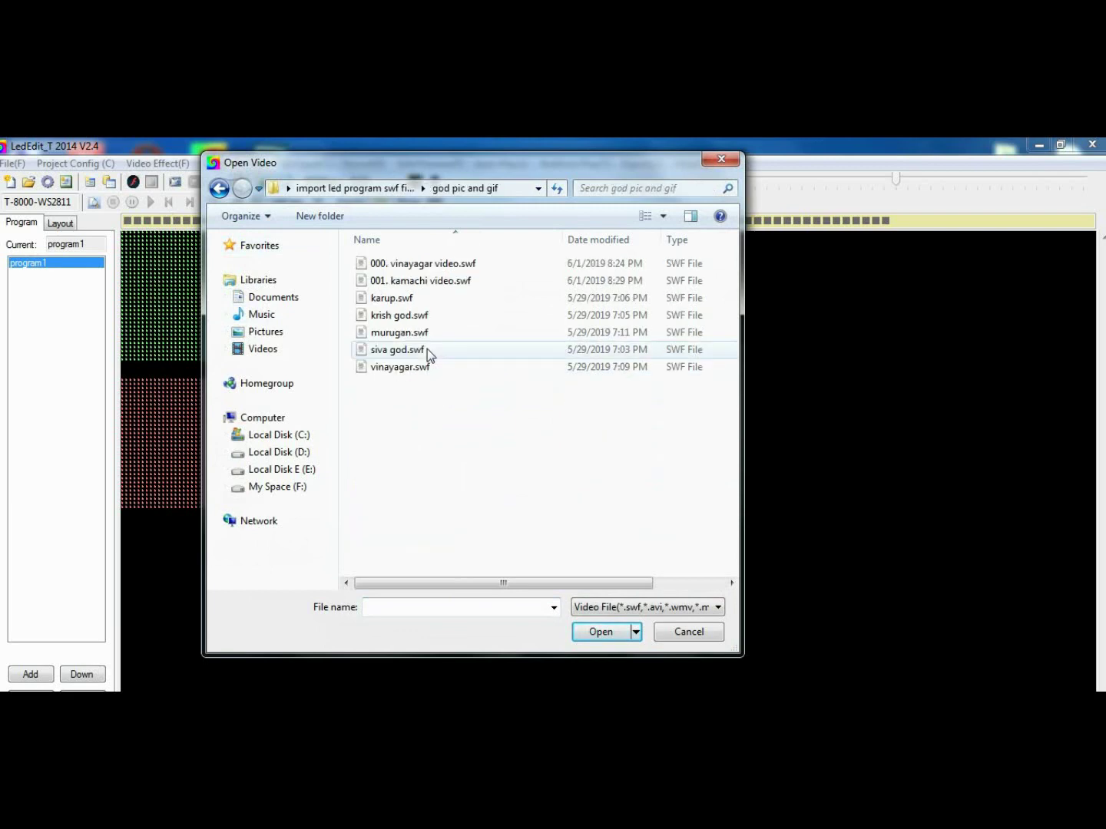
double_click(407, 330)
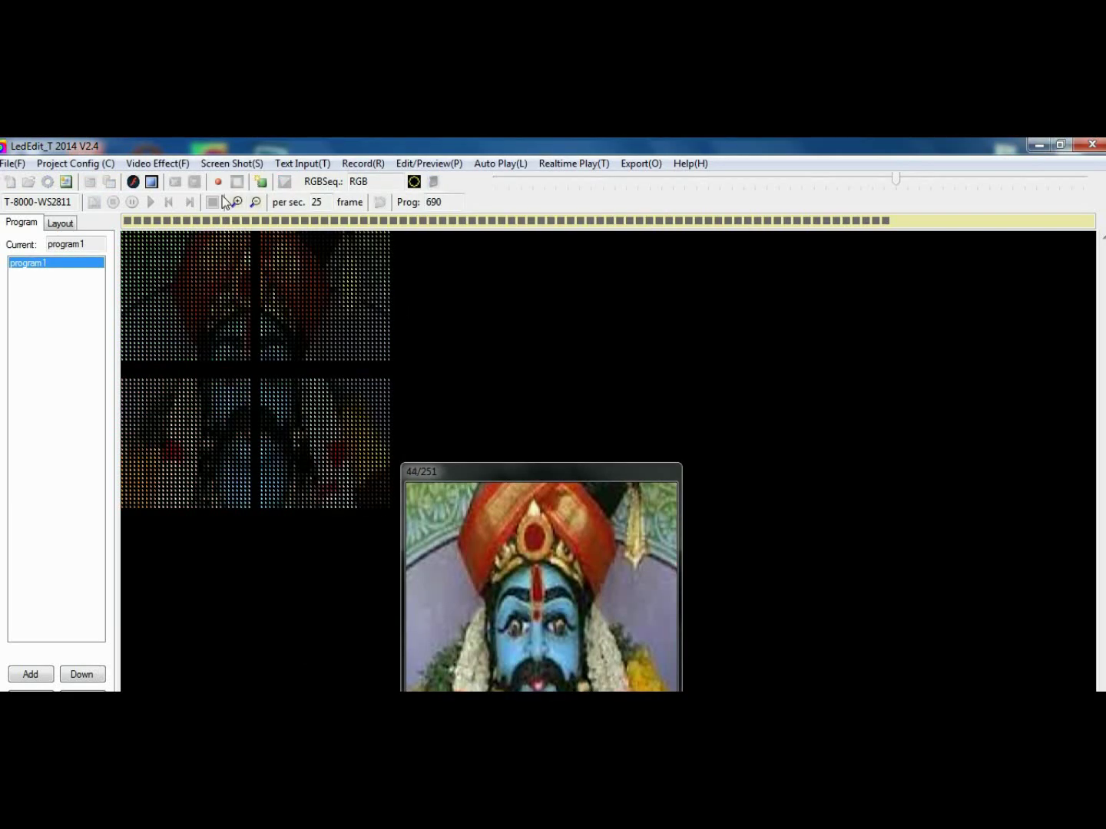
drag(488, 472, 497, 261)
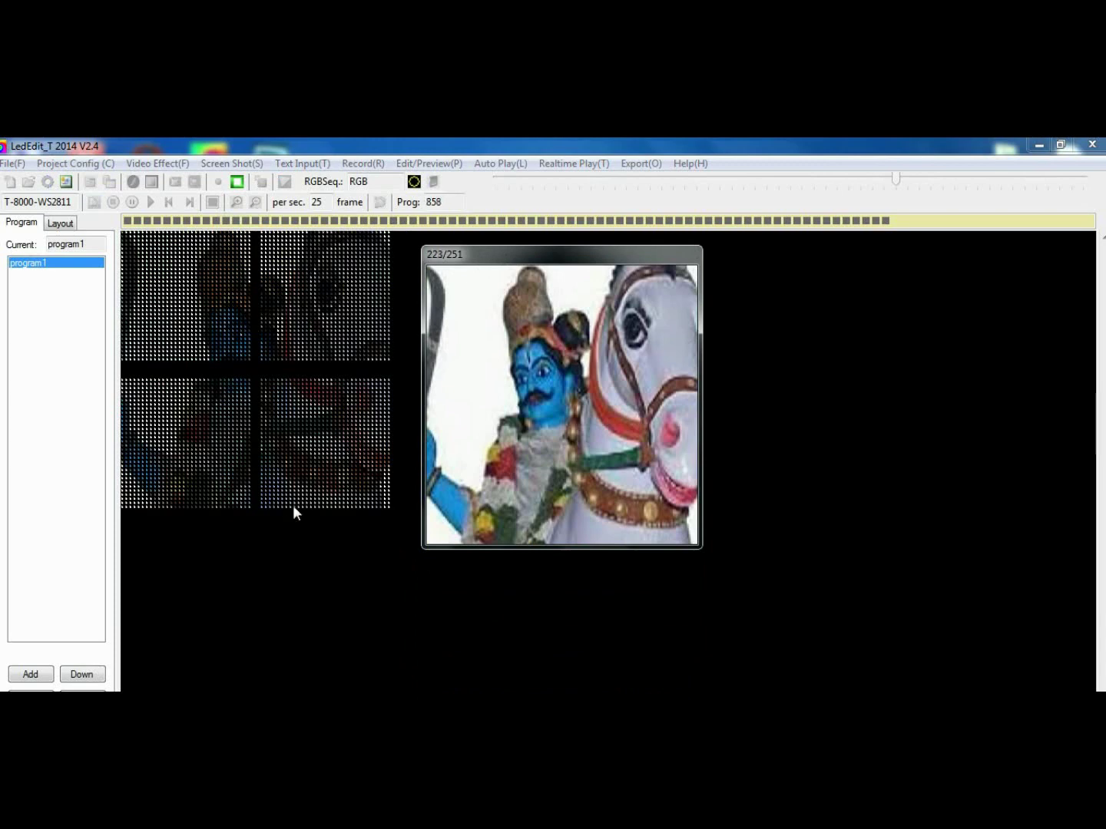
click(238, 180)
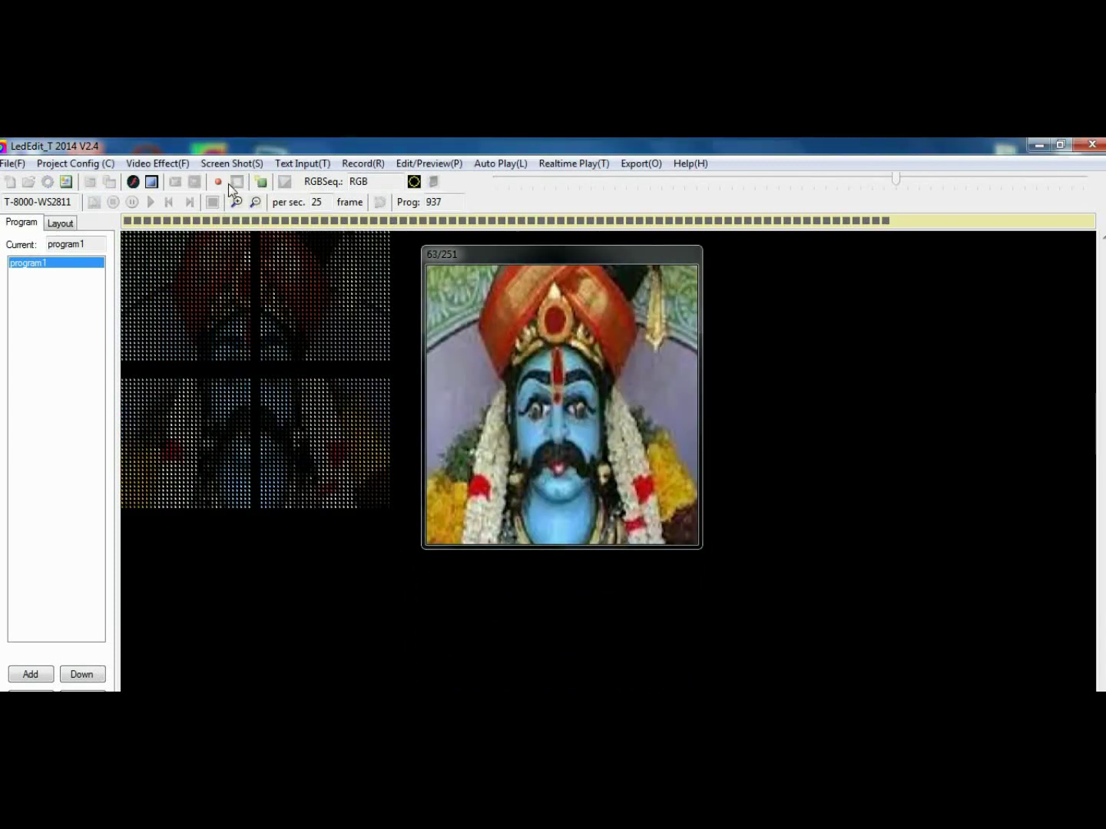
Record krish god.swf into program1, moving its preview beside the LED blocks.
click(134, 181)
click(394, 315)
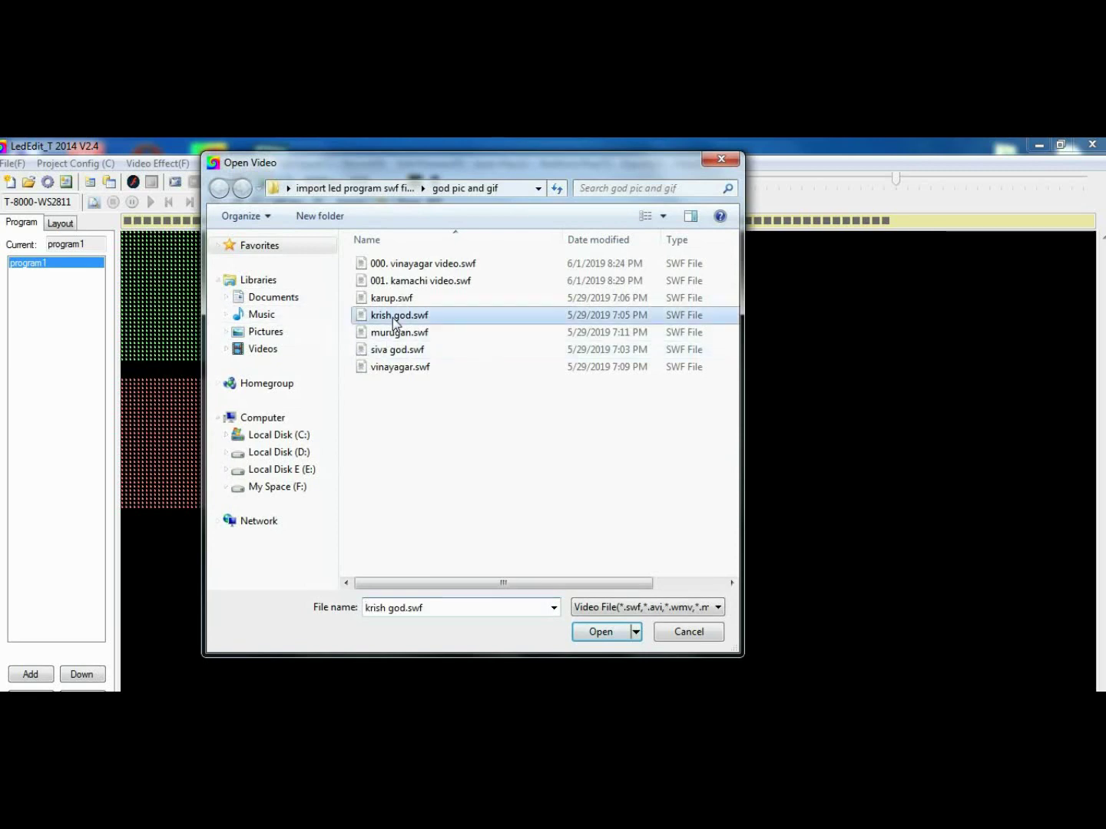
double_click(392, 316)
click(221, 183)
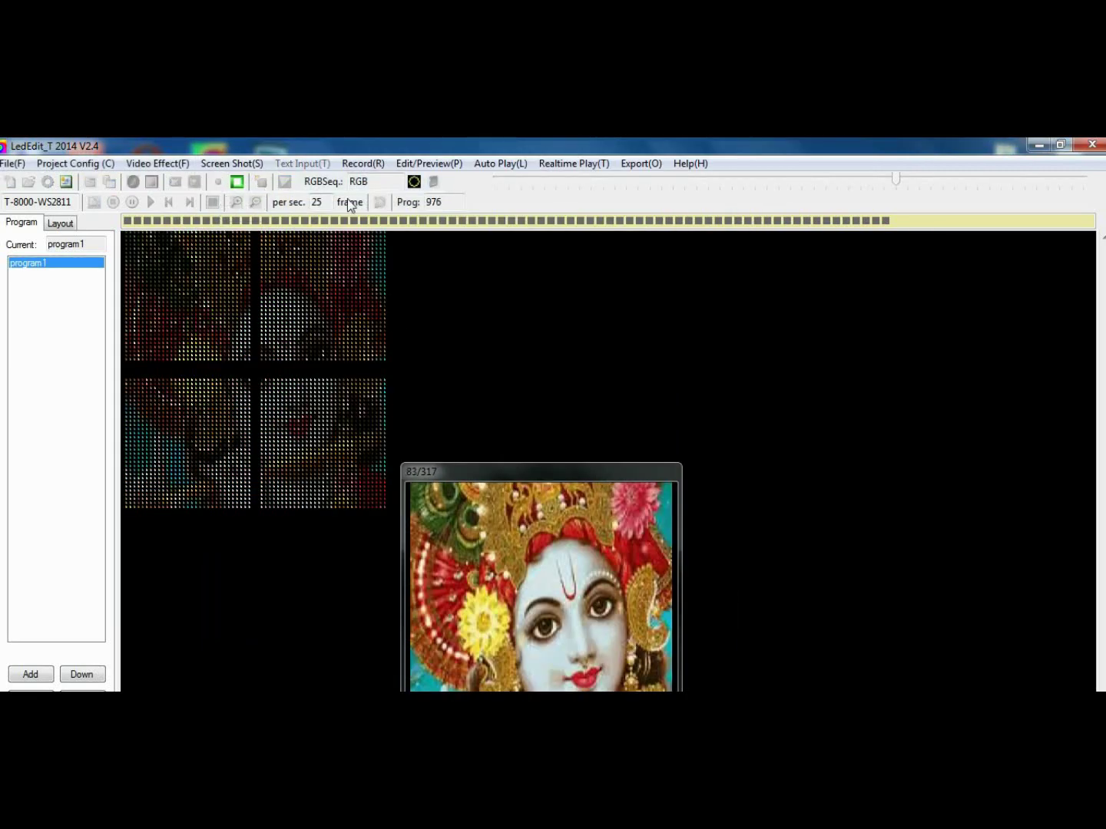
drag(565, 470, 525, 252)
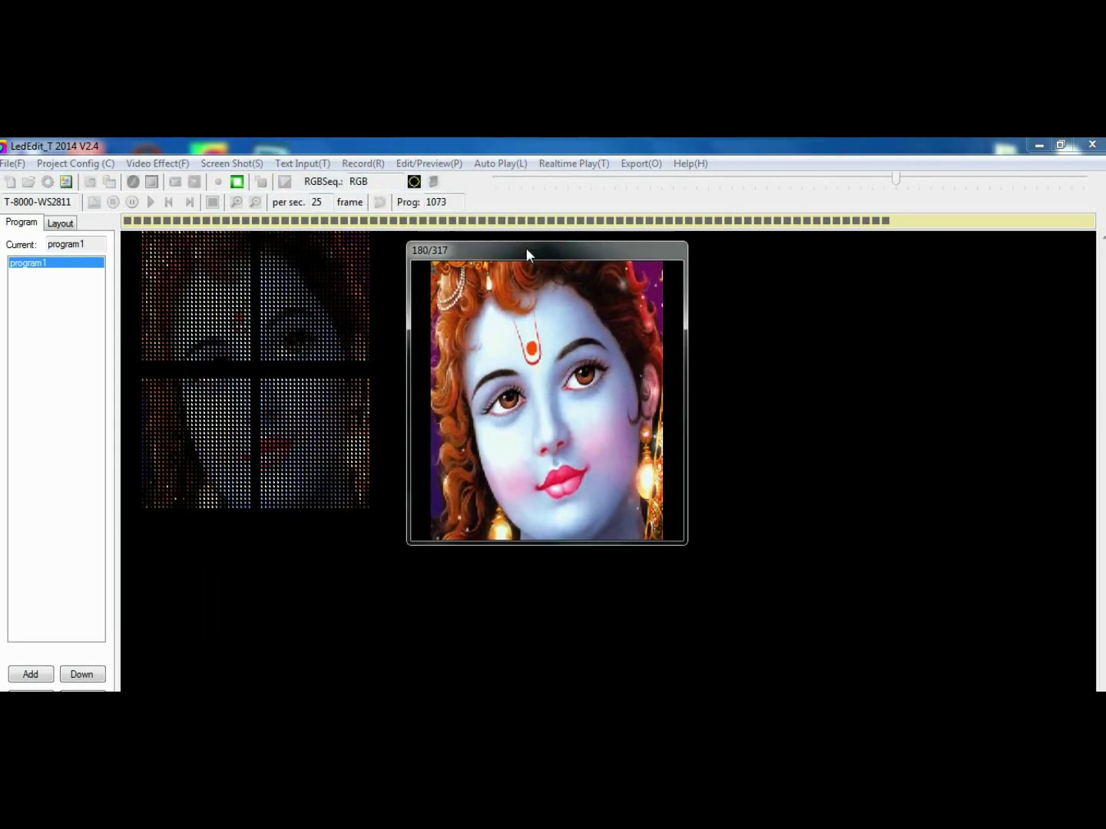
click(238, 184)
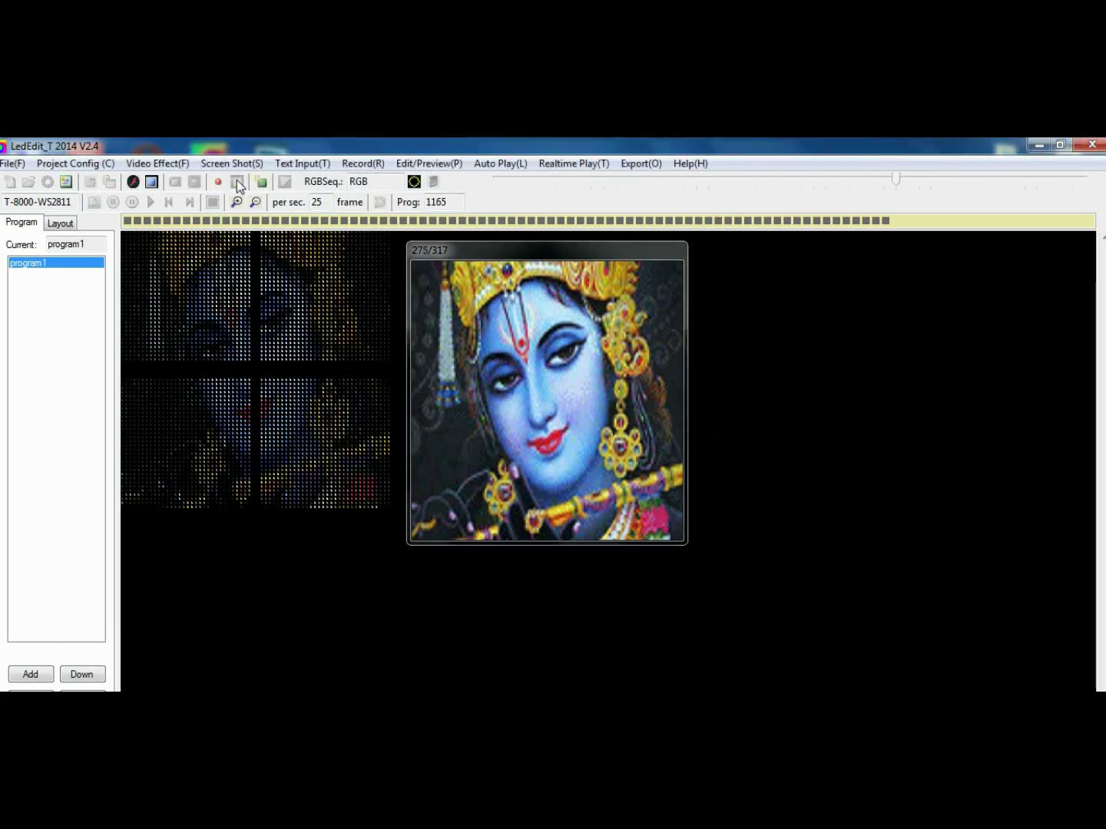
Record another deity SWF from the same folder into program1, moving its preview beside the LED blocks.
click(133, 182)
double_click(383, 332)
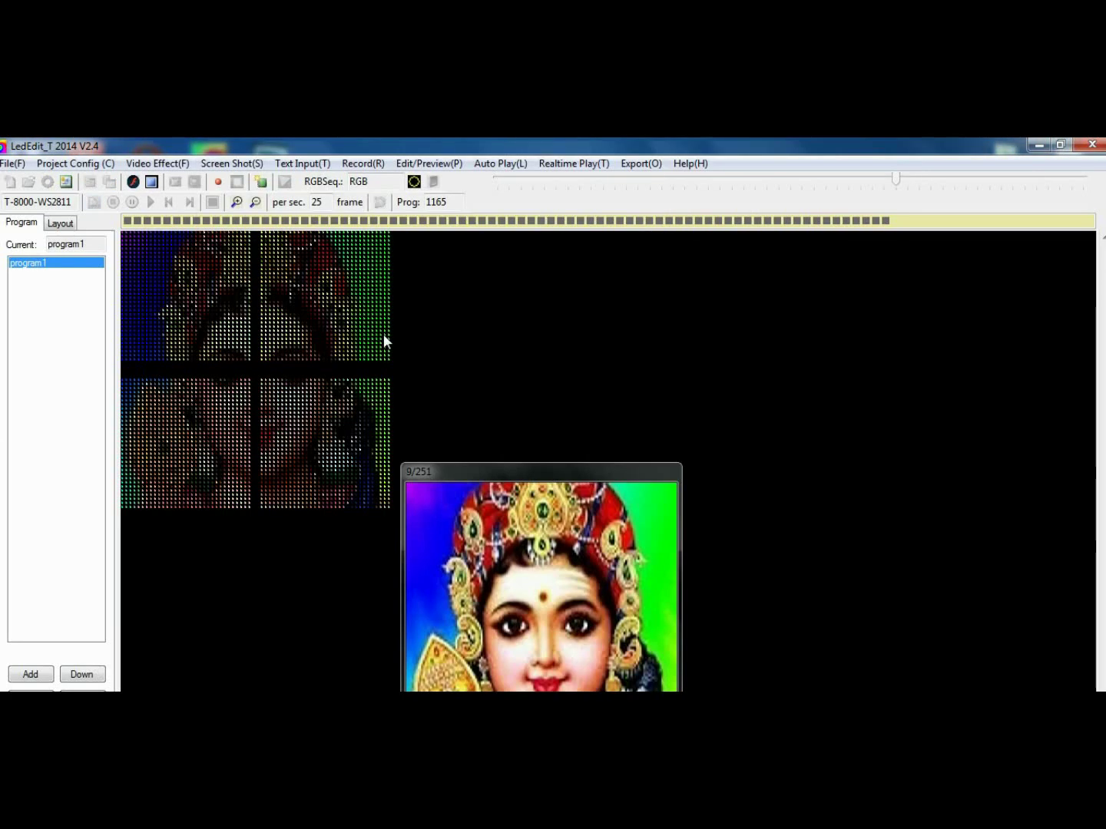
drag(499, 468, 550, 262)
click(218, 182)
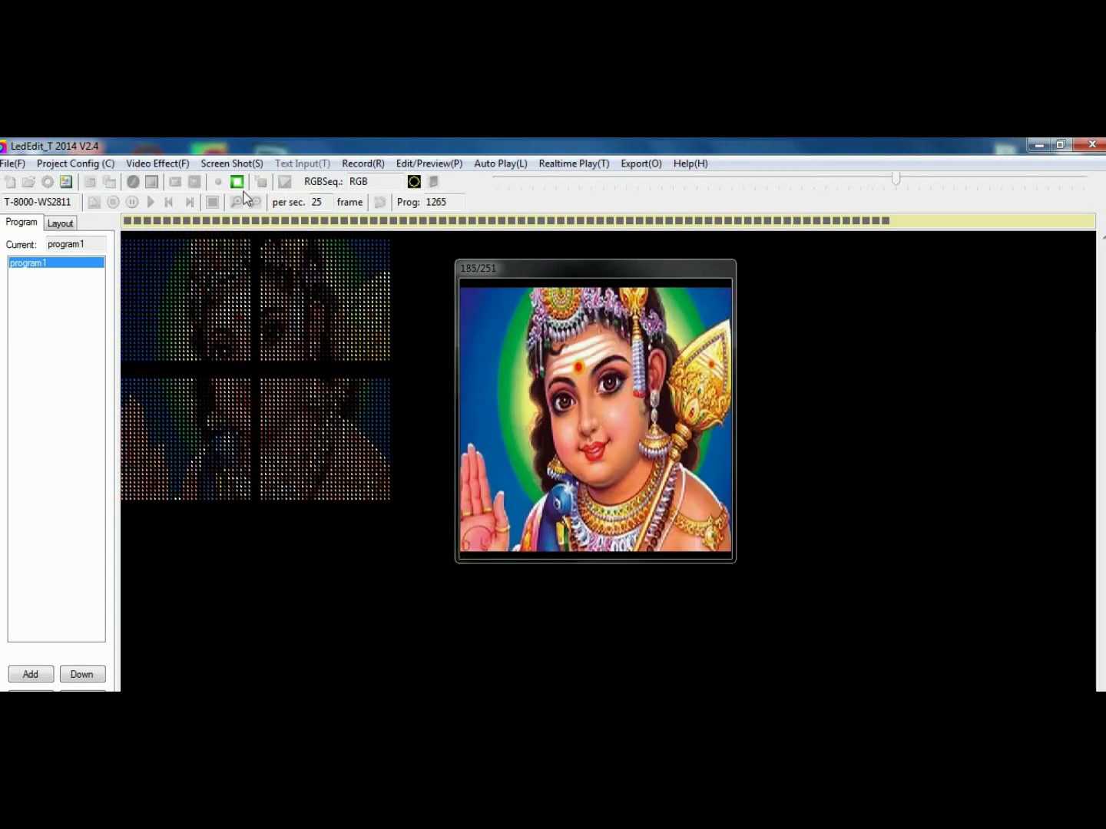
click(238, 182)
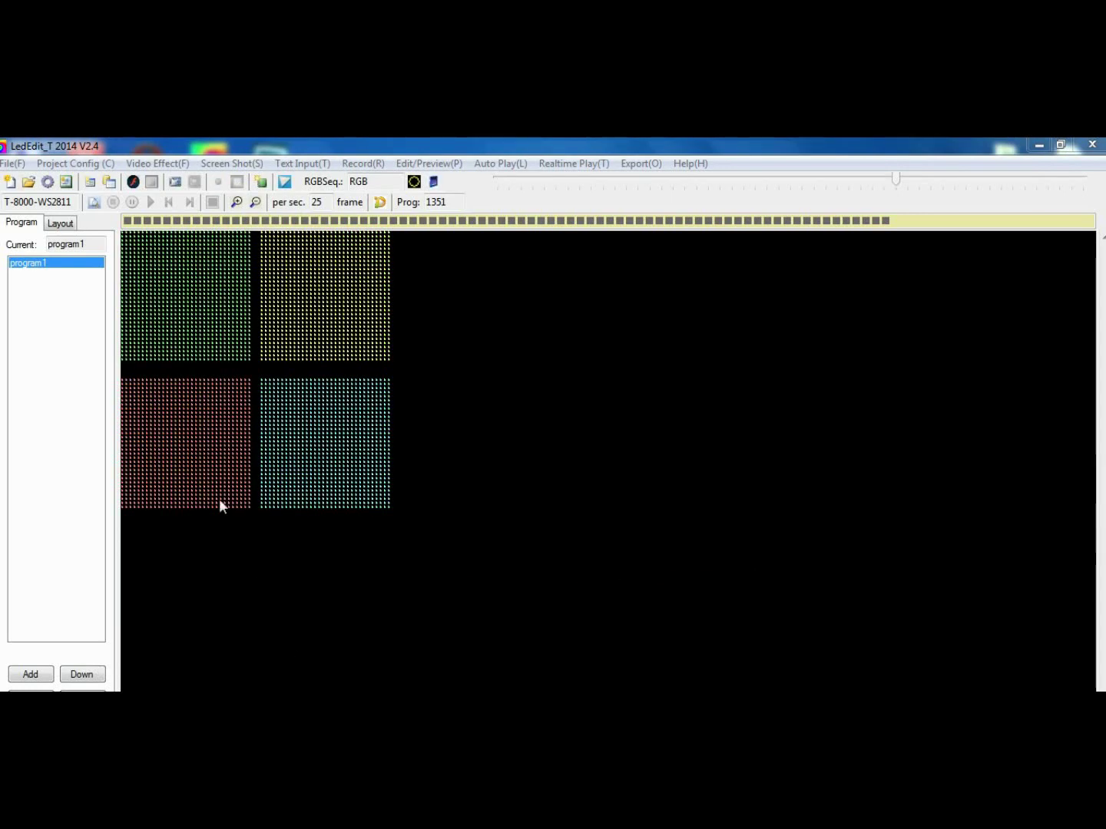
Open Dual-angle closure.swf from the Symmetrical folder of built-in effects and record it into program1.
click(146, 165)
click(177, 642)
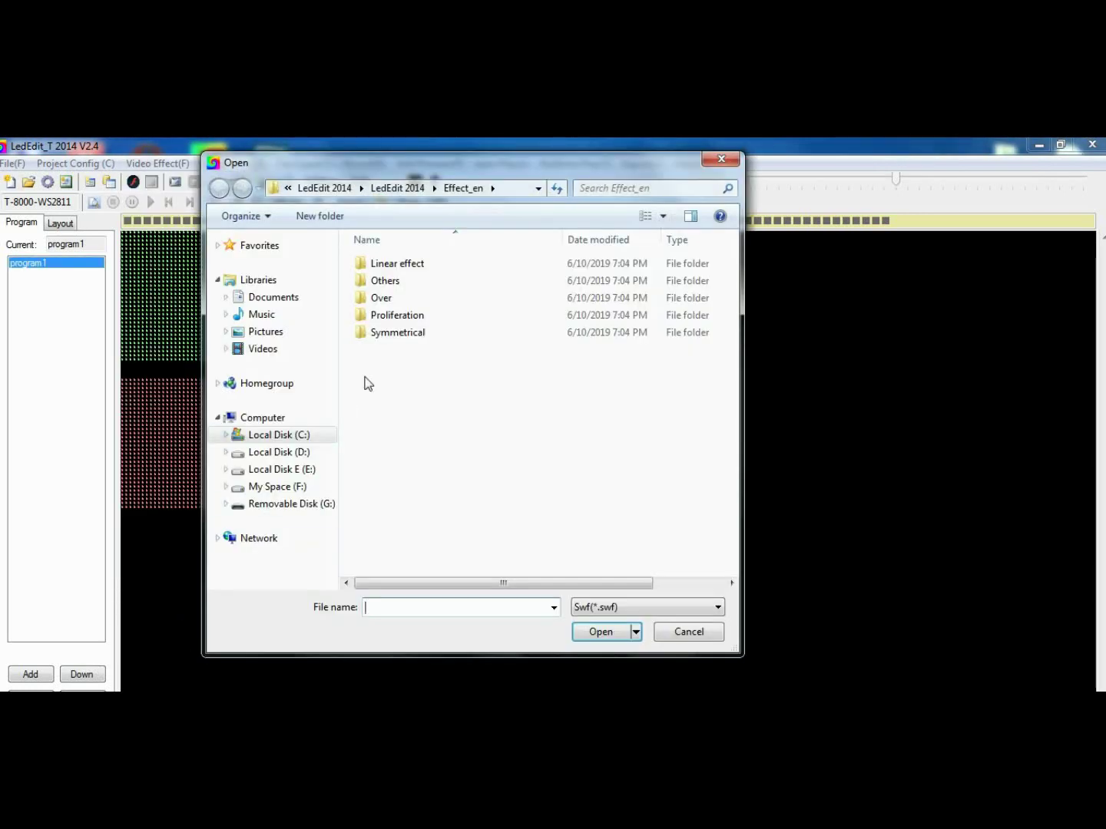
double_click(394, 333)
click(398, 283)
click(590, 631)
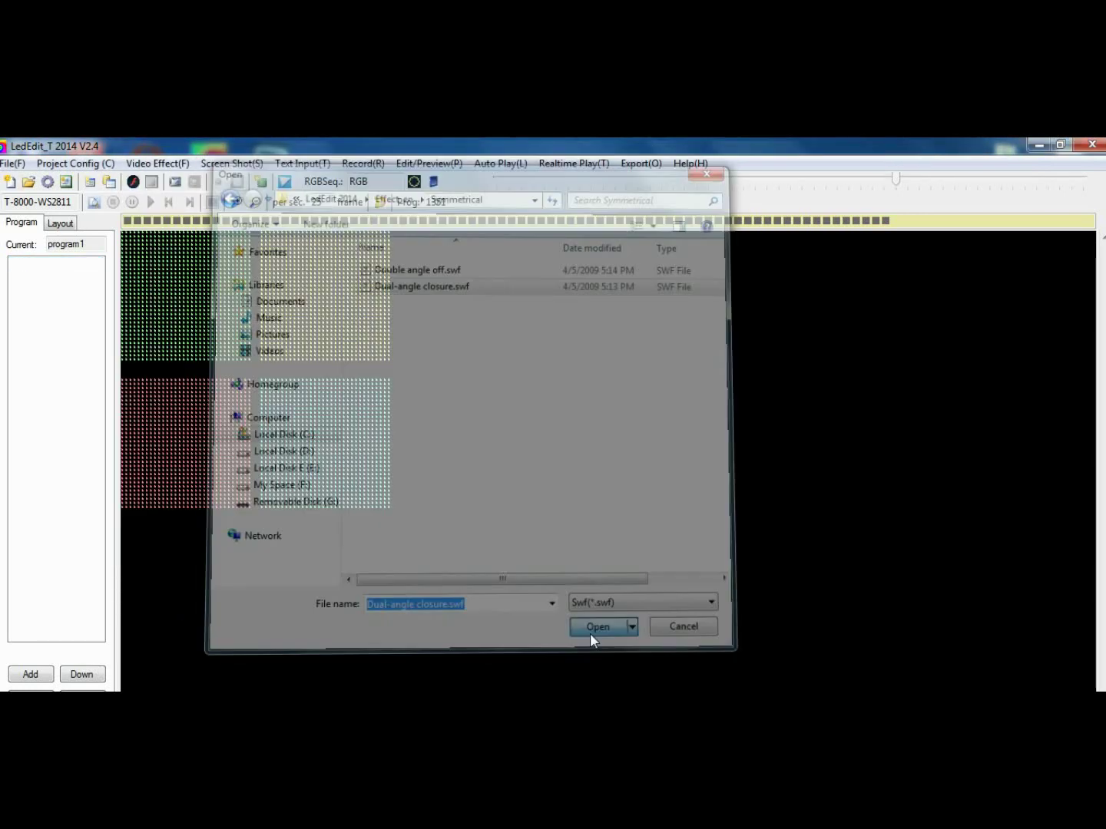
click(219, 182)
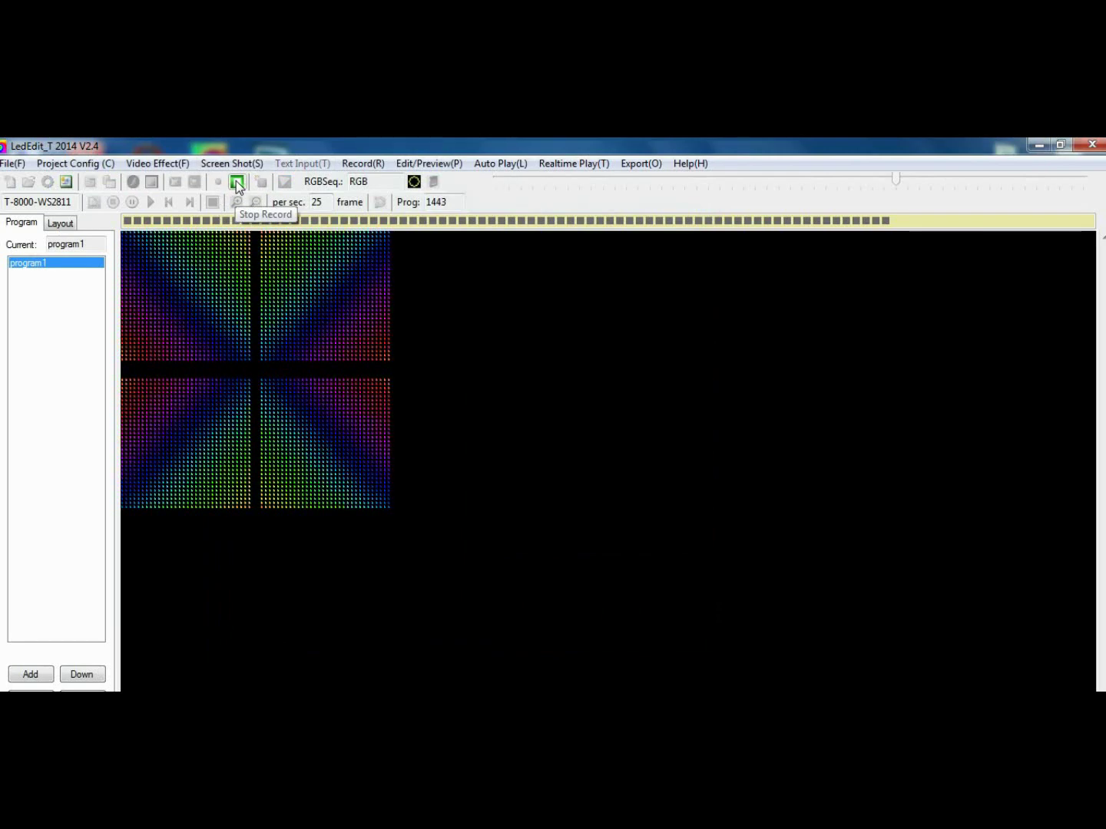
click(236, 185)
click(134, 182)
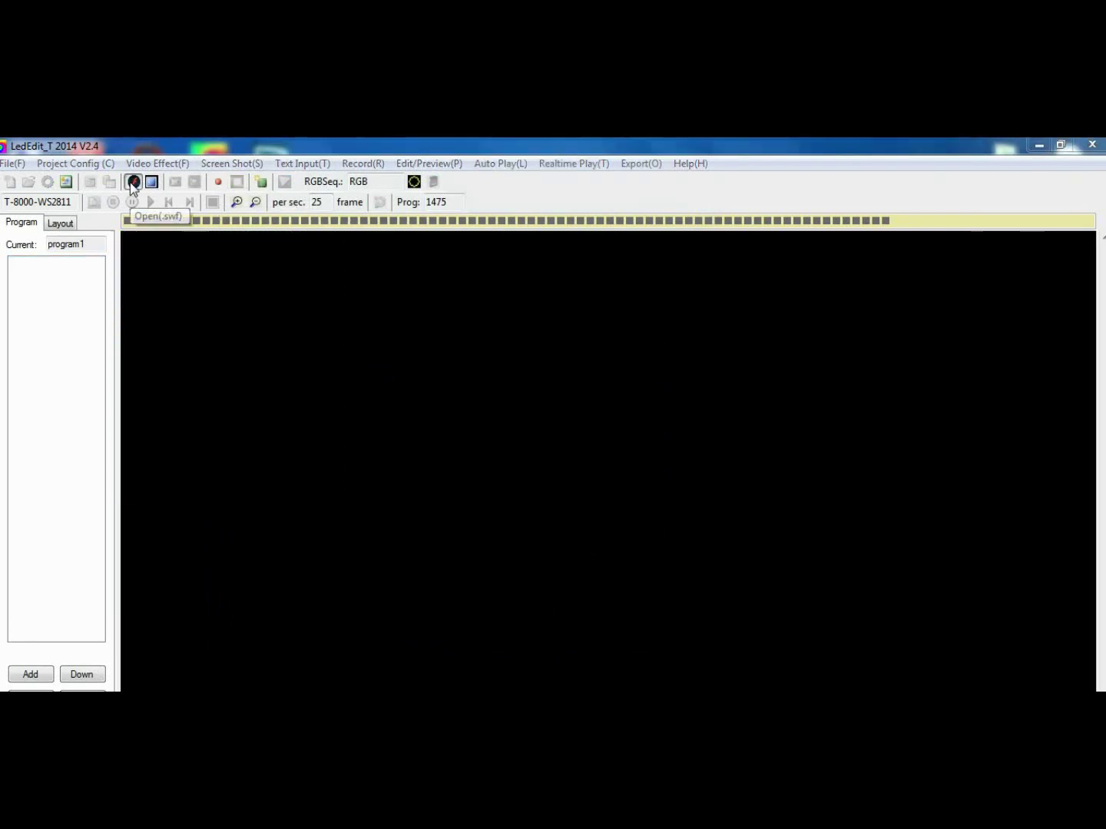
click(288, 189)
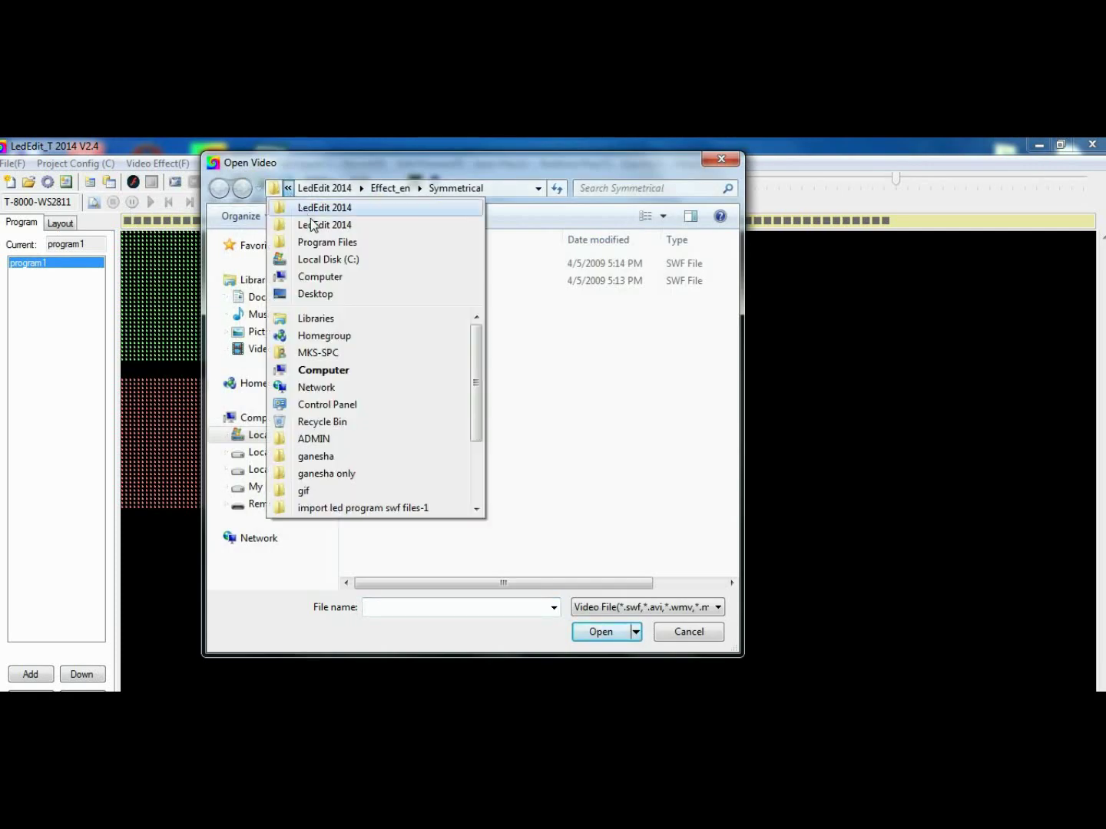
click(605, 418)
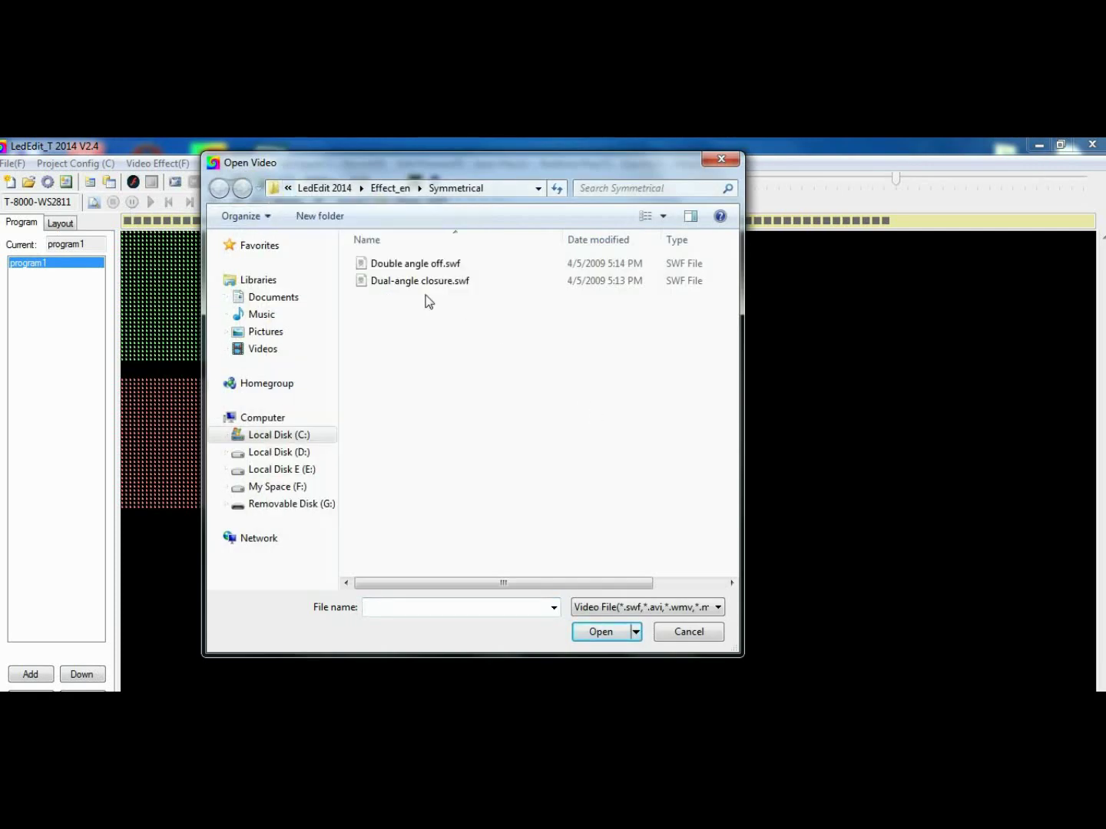
click(287, 188)
click(307, 292)
drag(743, 414, 730, 415)
scroll(538, 416, down, 5)
double_click(419, 413)
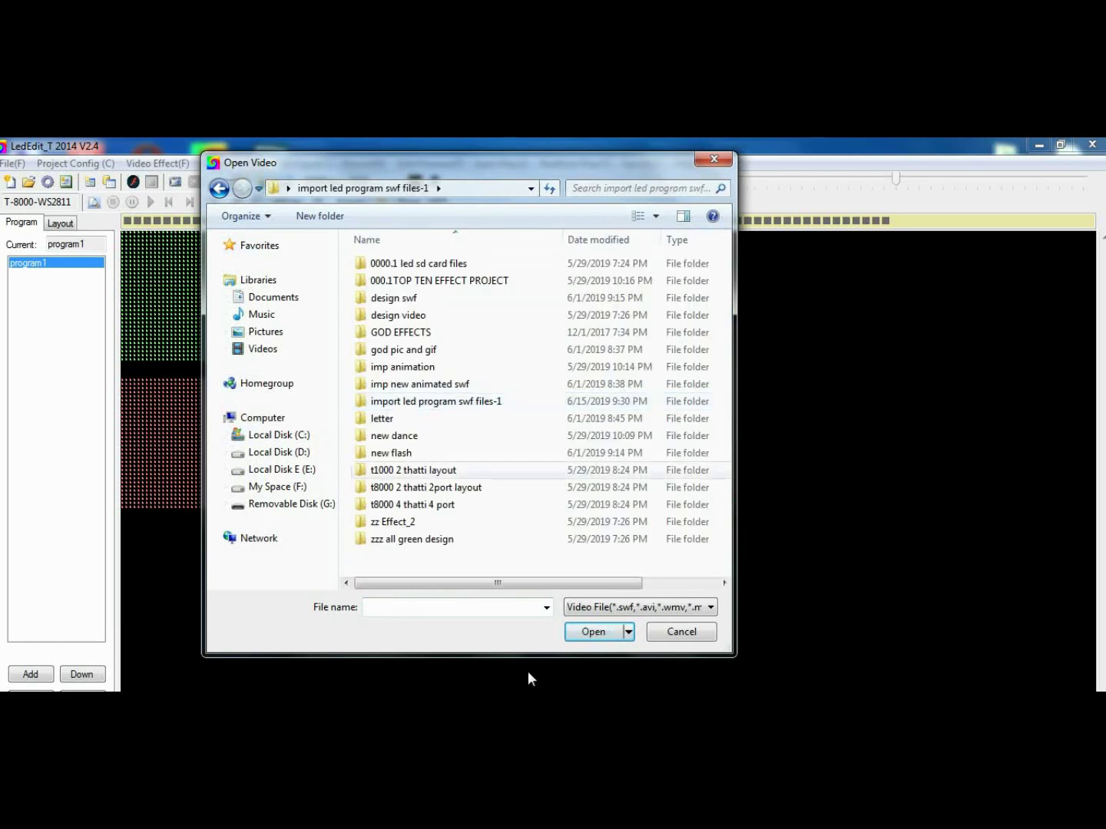
click(713, 158)
Play the built-in Elliptic diffusion effect and open the text panel, placing it clear of the LED blocks.
click(158, 163)
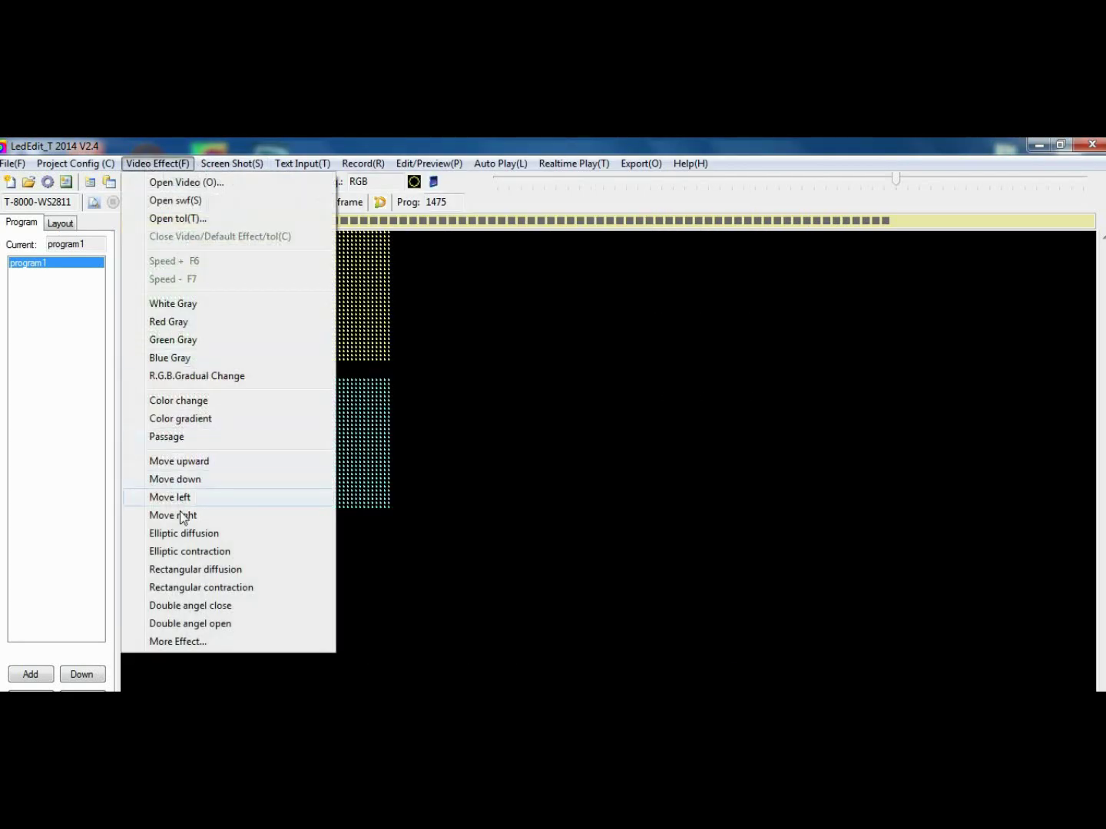
click(184, 537)
click(303, 164)
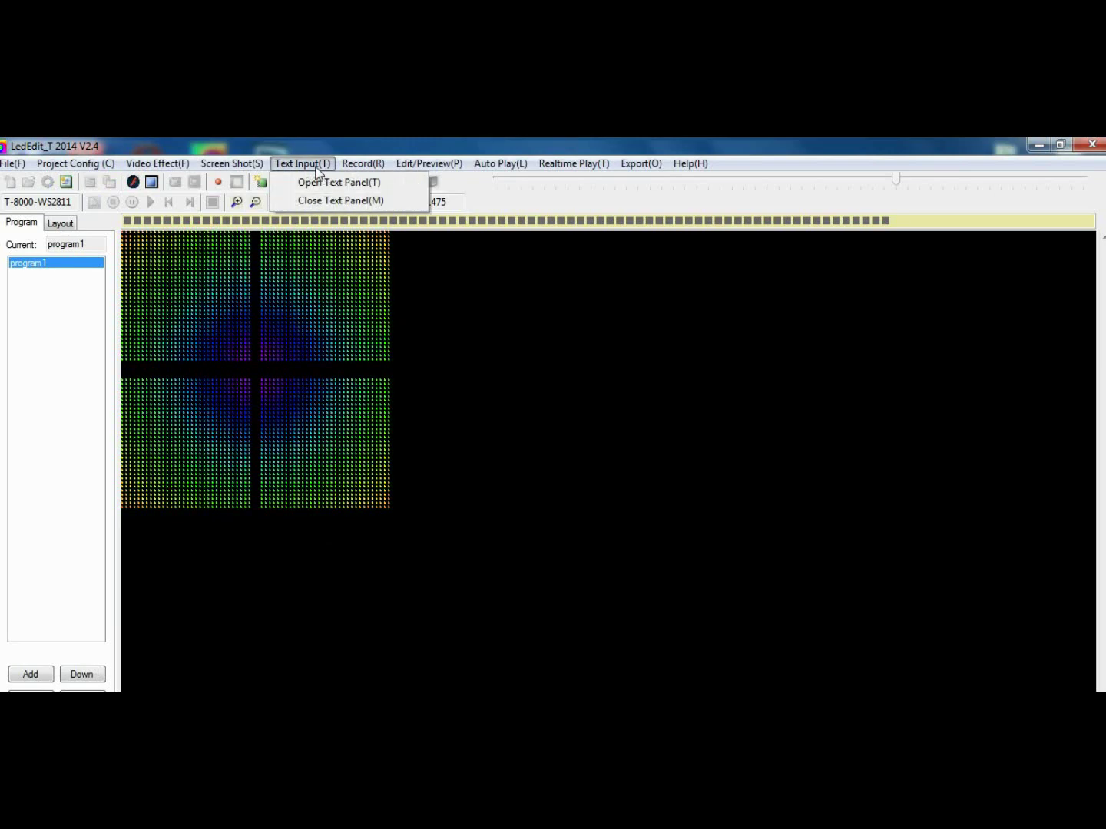
click(321, 184)
drag(530, 246, 609, 243)
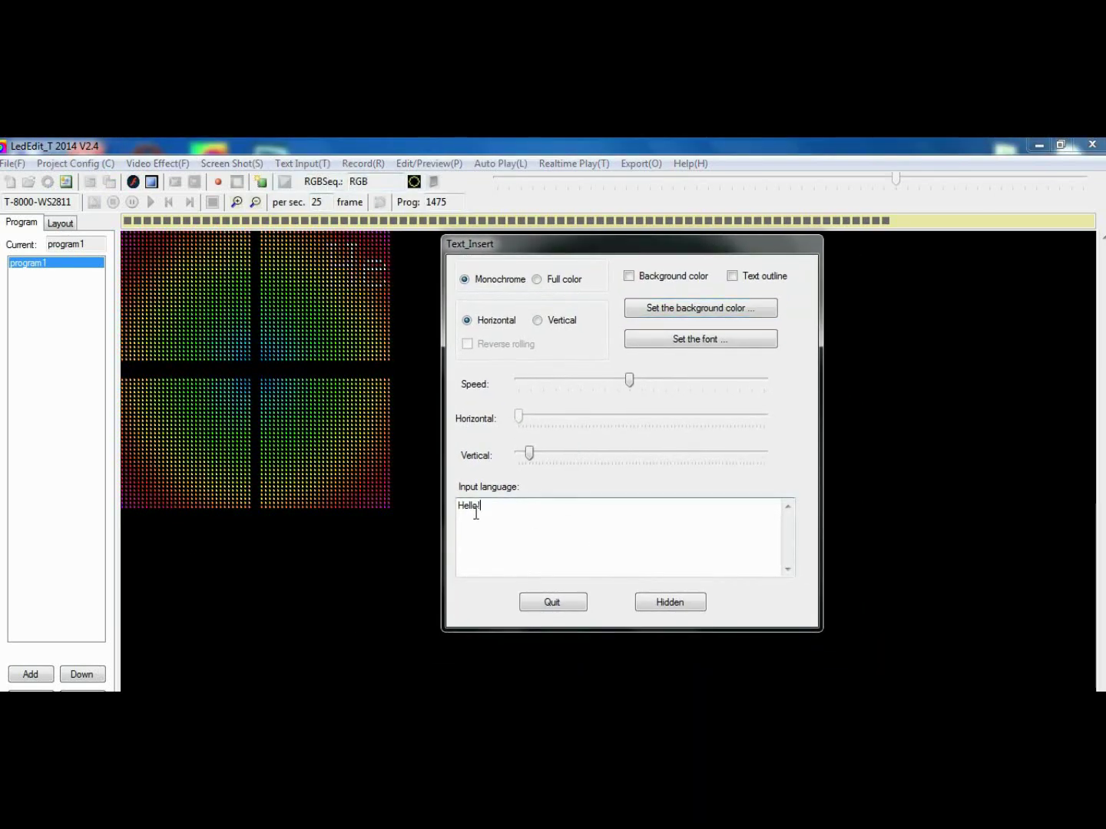
drag(481, 505, 410, 516)
text(www.)
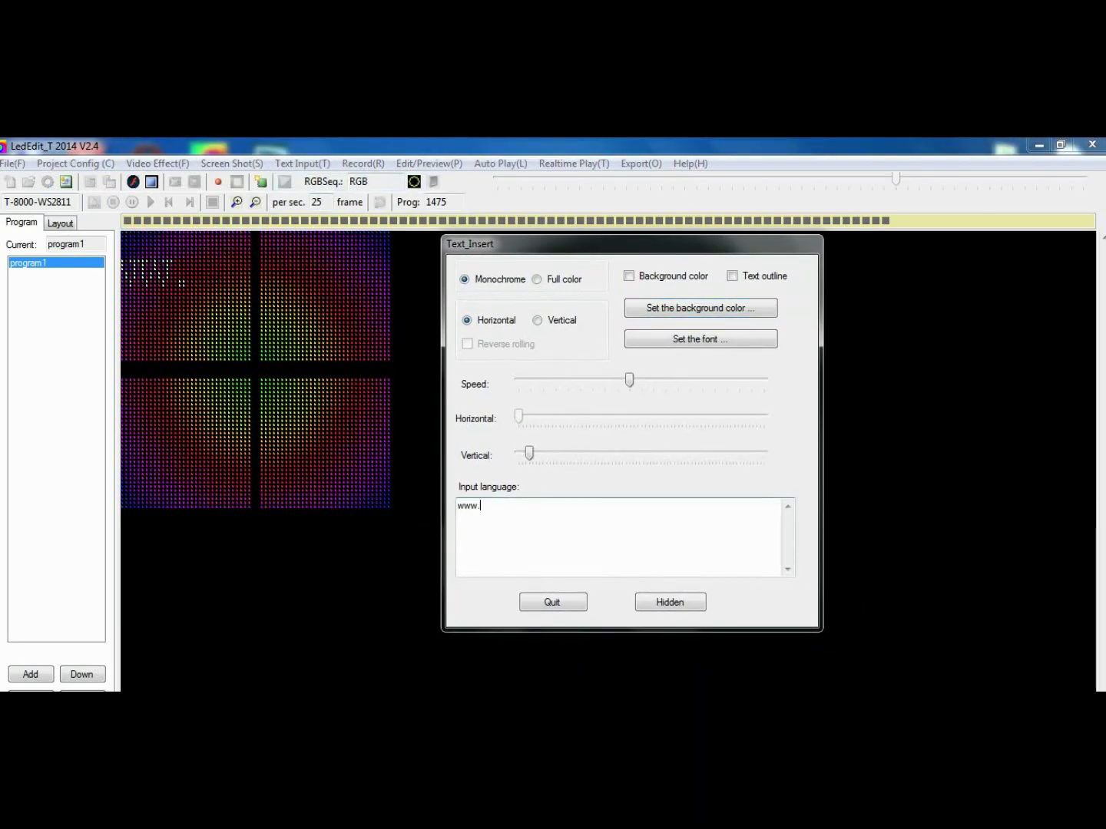
text(androiderode.com)
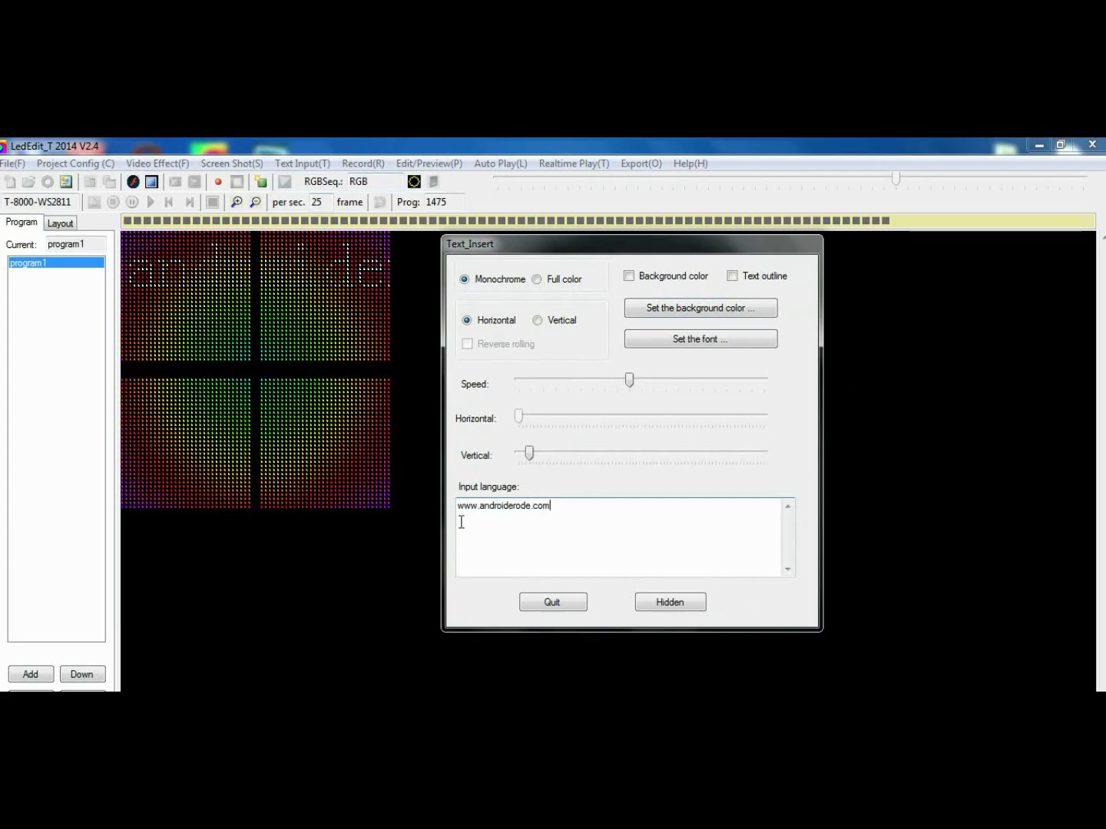
Set the overlay text's font size to 16 and shift the text down into the lower LED blocks.
drag(551, 506, 456, 508)
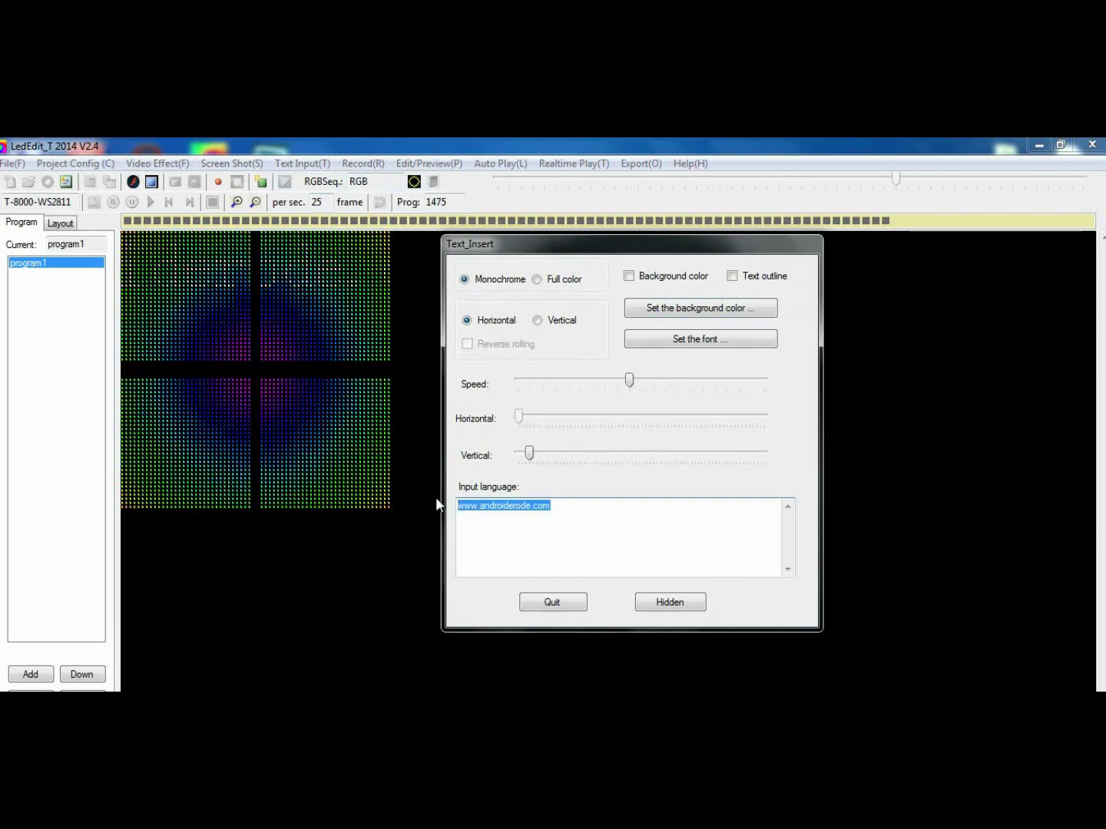
click(722, 343)
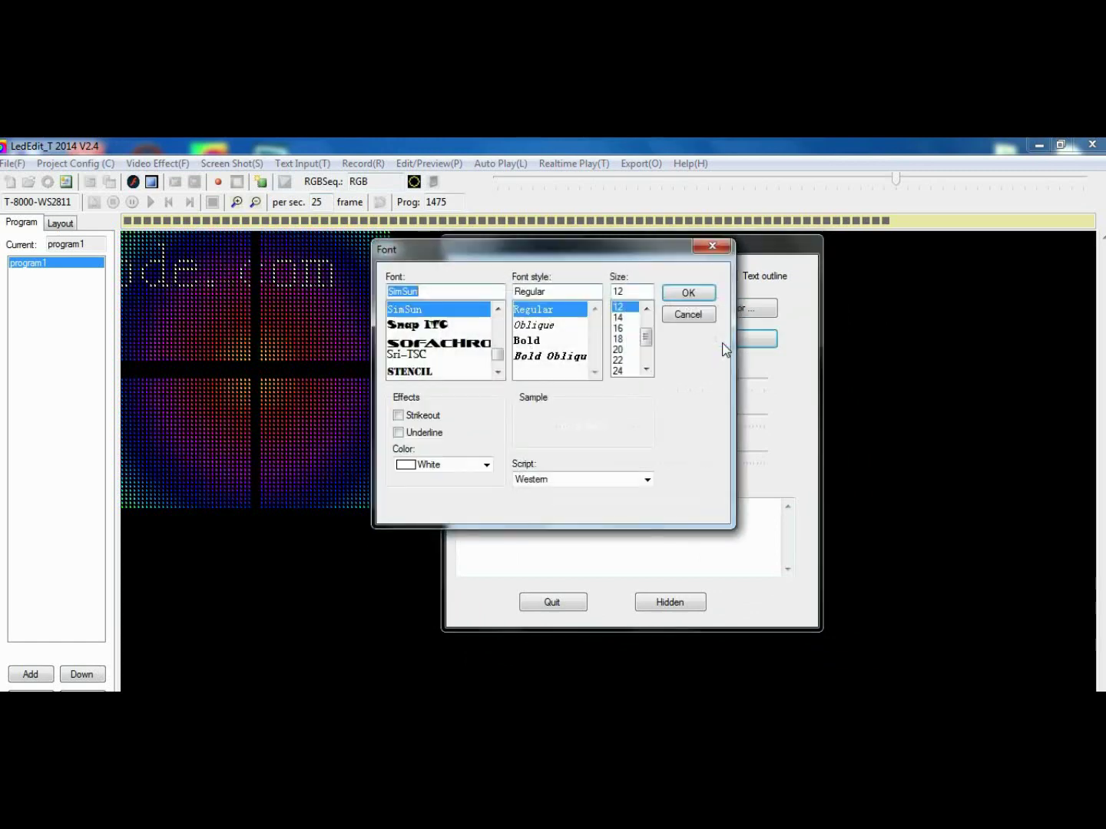
click(623, 329)
click(685, 294)
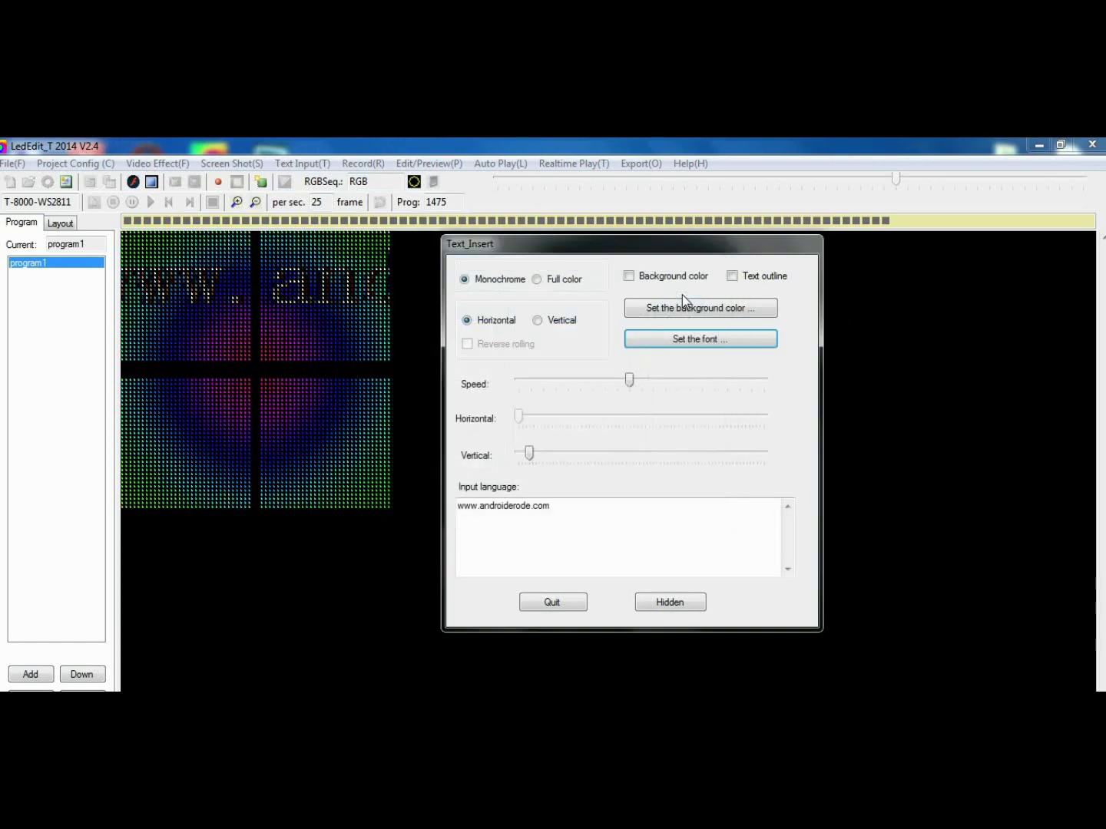
drag(530, 455, 646, 458)
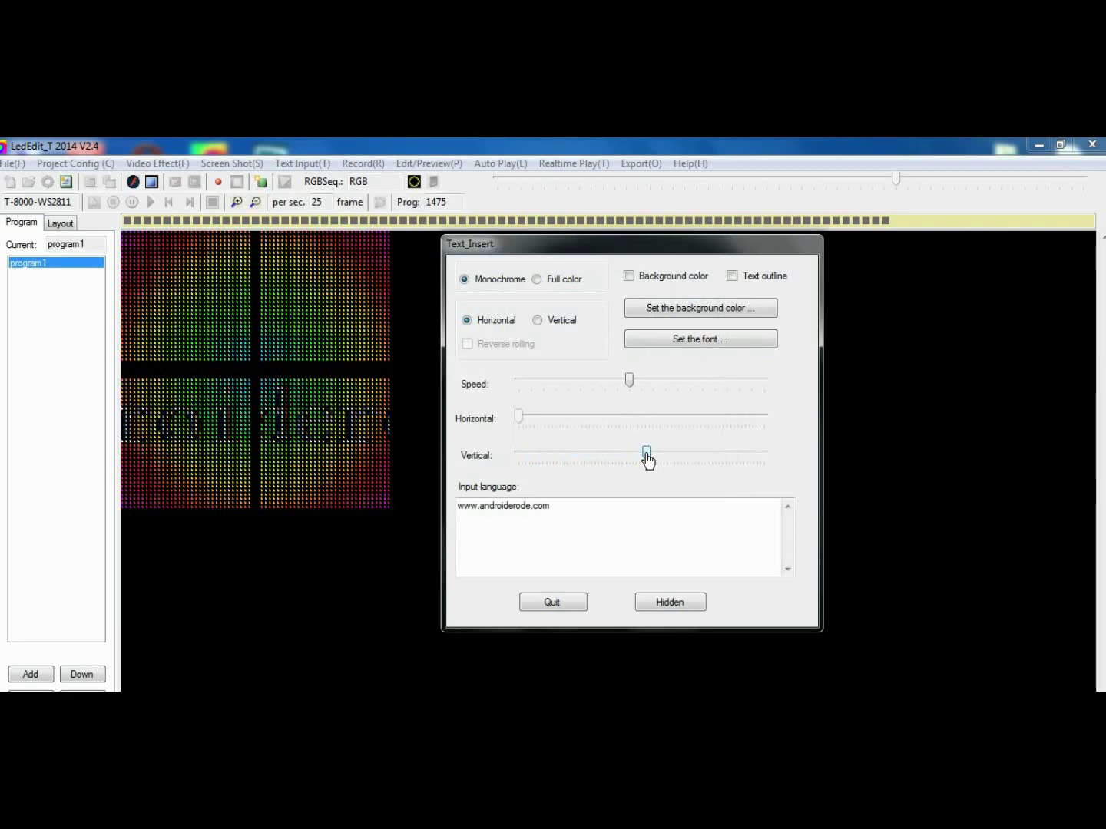
Set the overlay text's font to Bold at size 18.
click(695, 342)
click(528, 343)
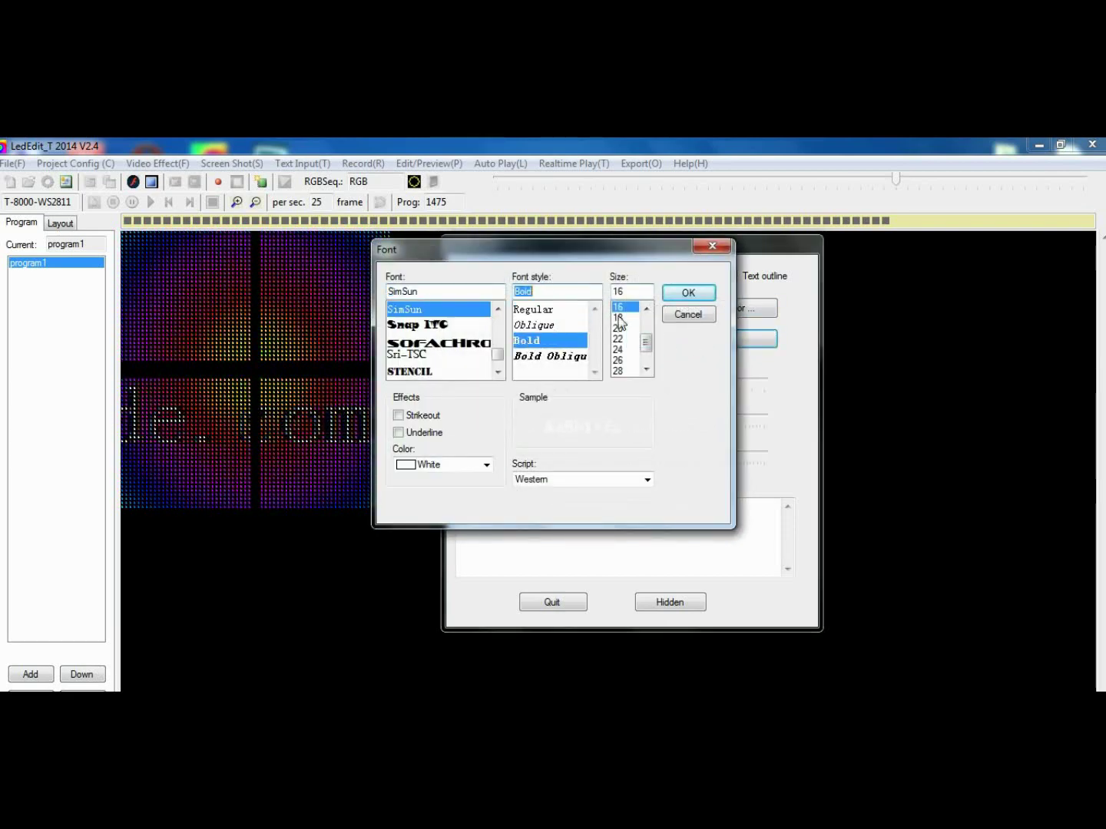
click(681, 296)
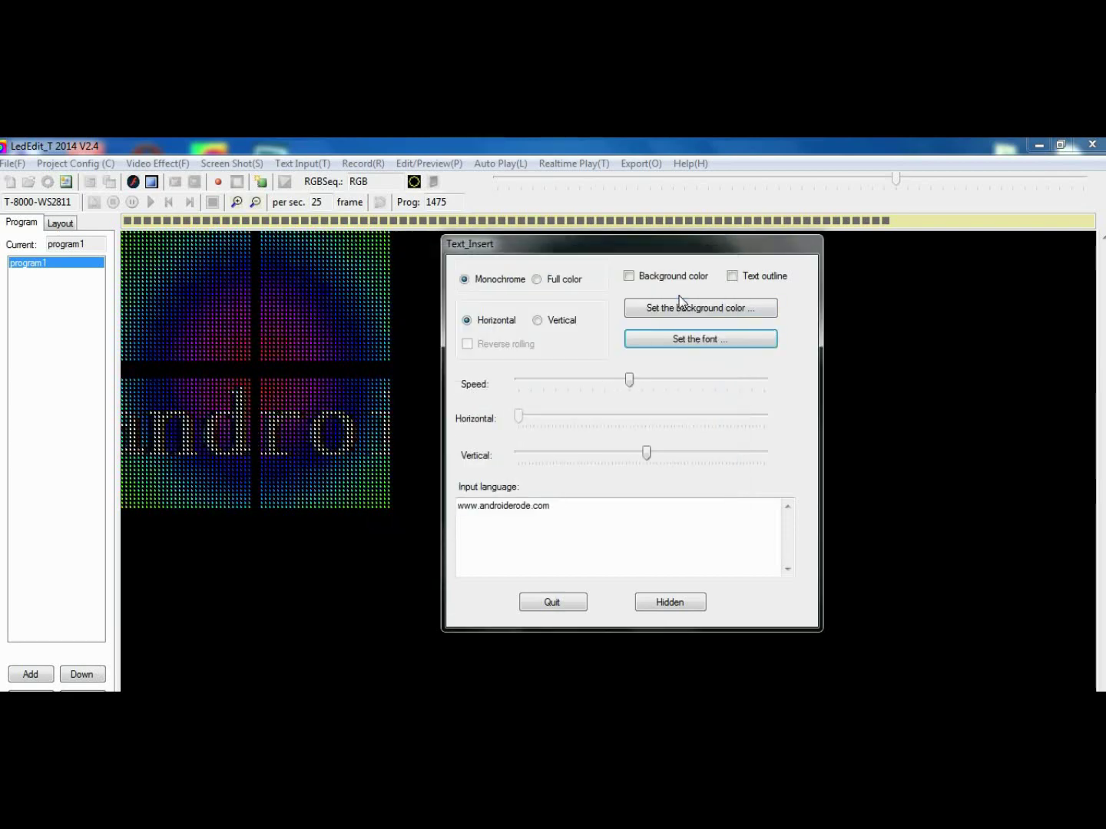
Switch the overlay text to full color and set its font size to 22.
click(537, 279)
click(694, 343)
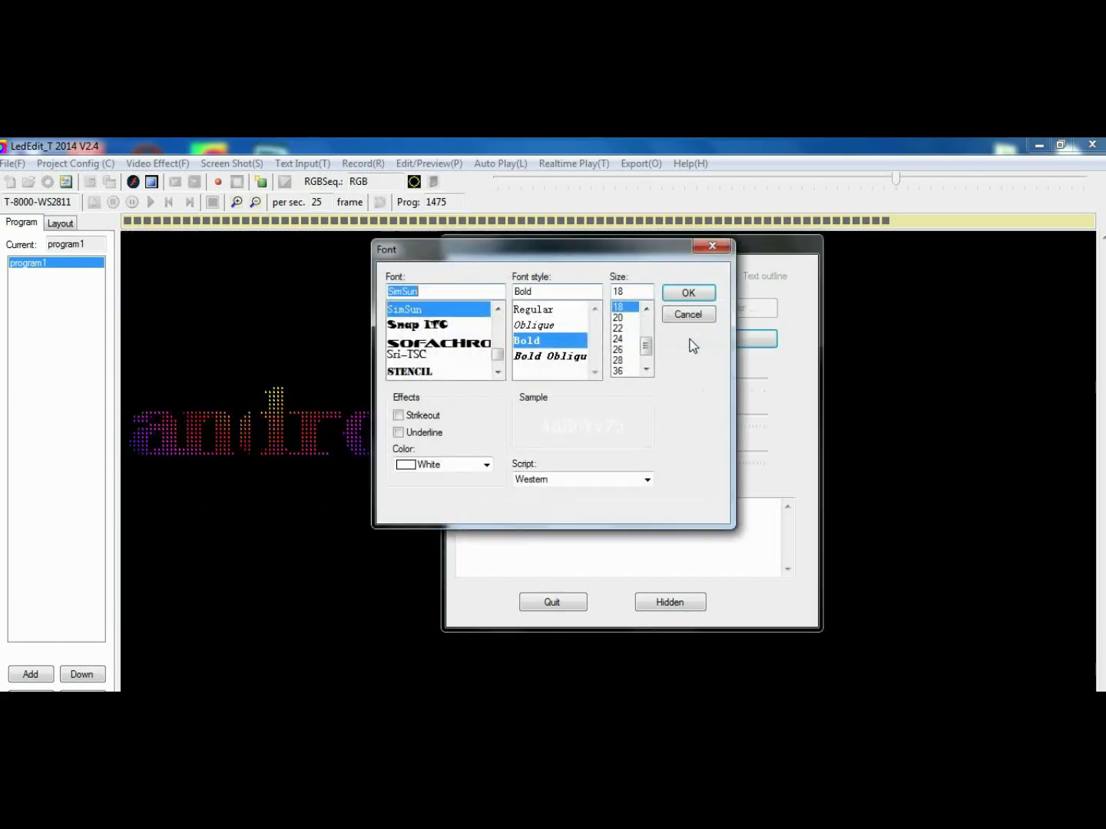
click(624, 328)
click(682, 296)
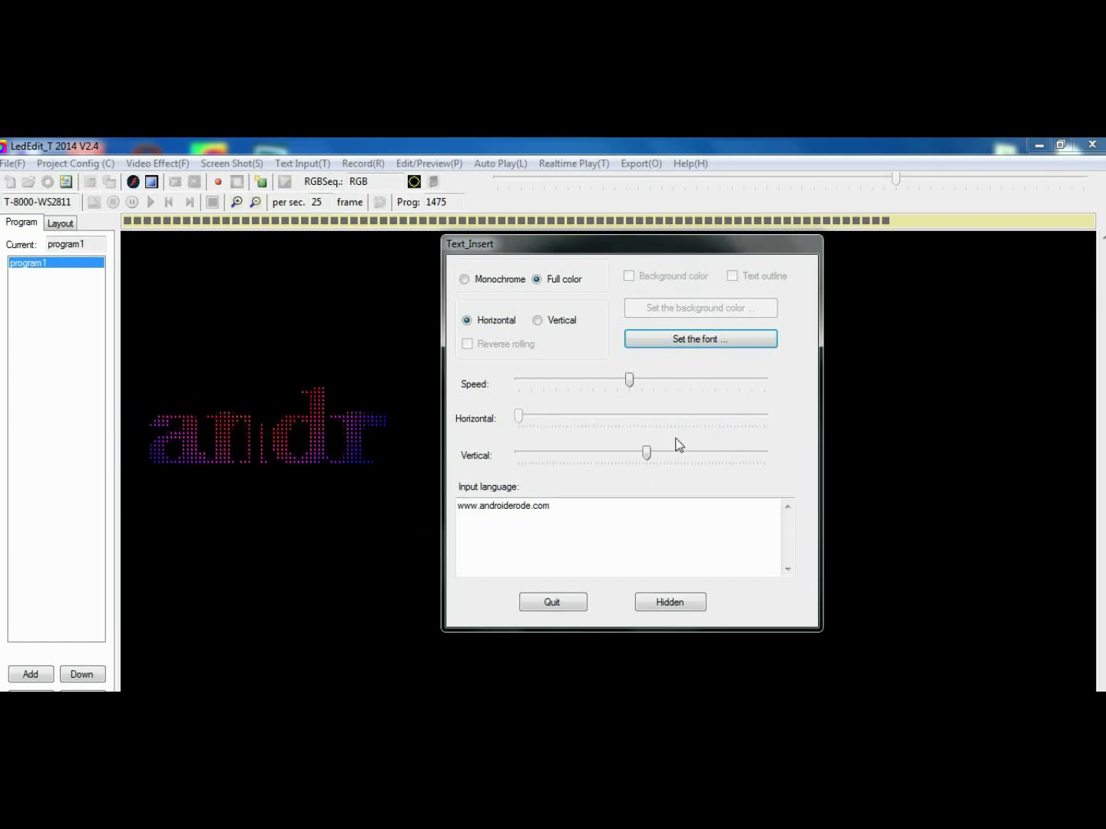
Move the overlay text up into the upper LED blocks and record it into program1.
drag(645, 454, 582, 454)
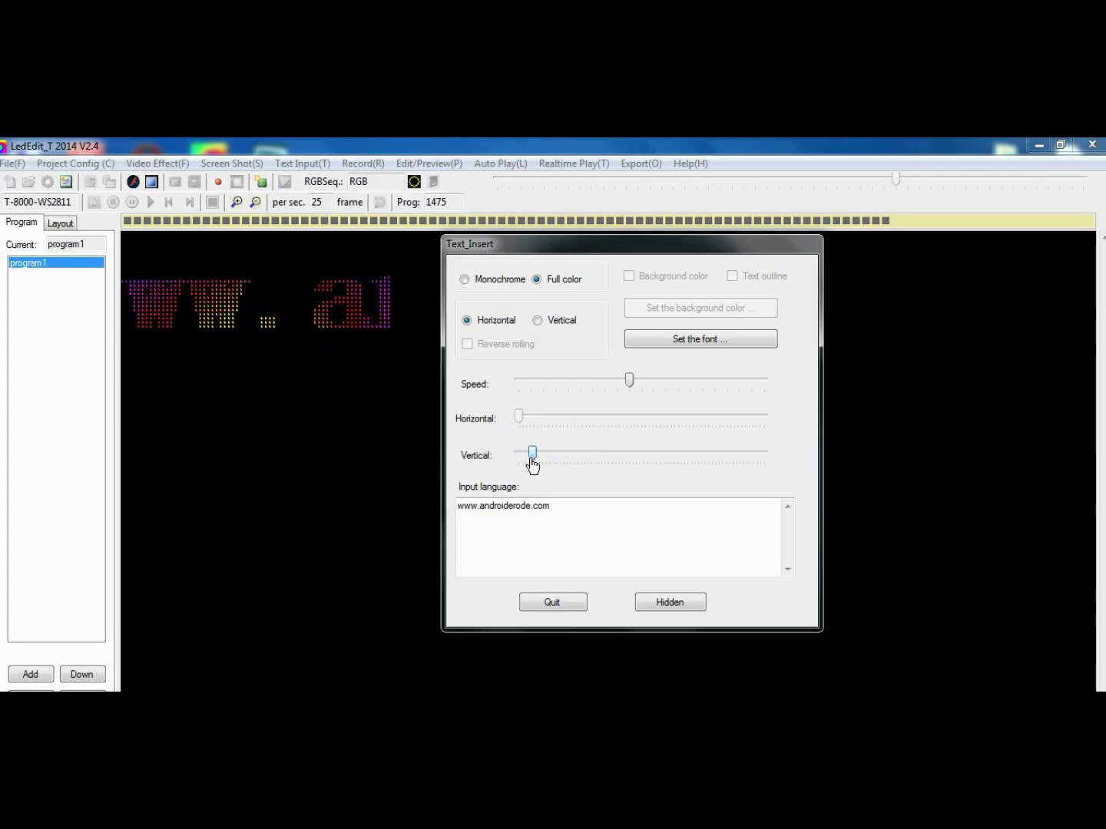
click(220, 184)
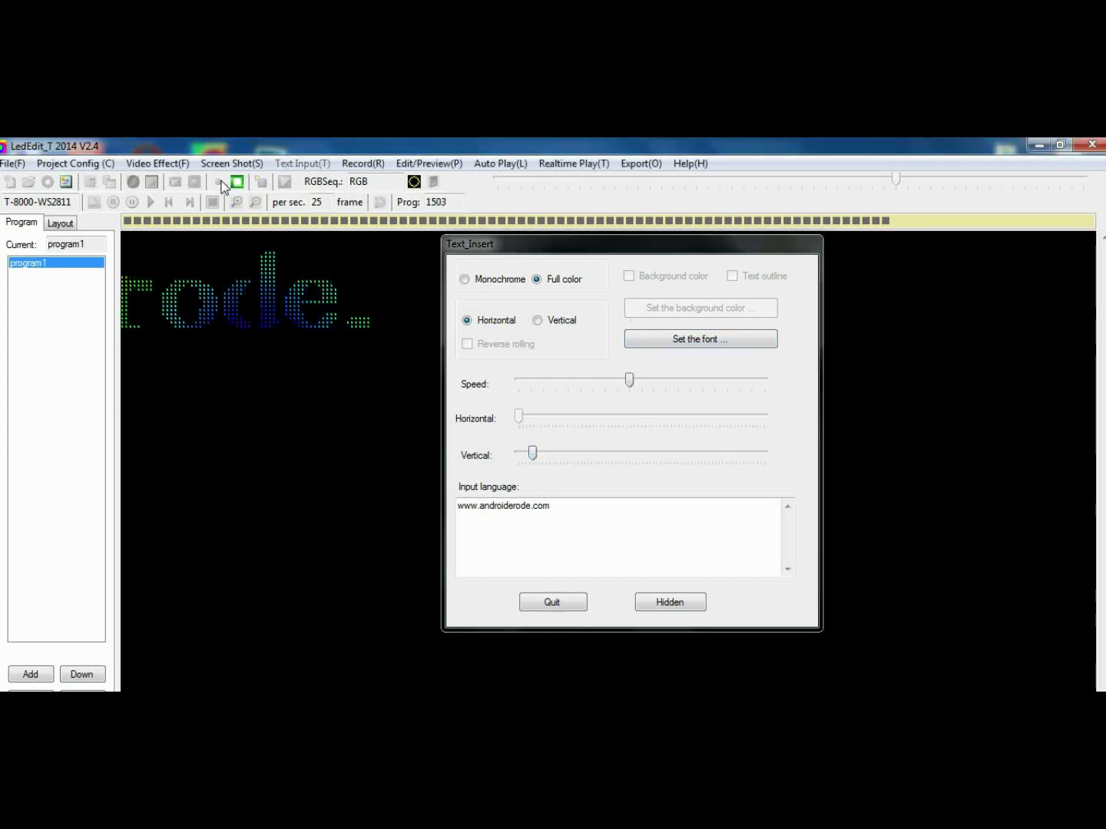
click(236, 184)
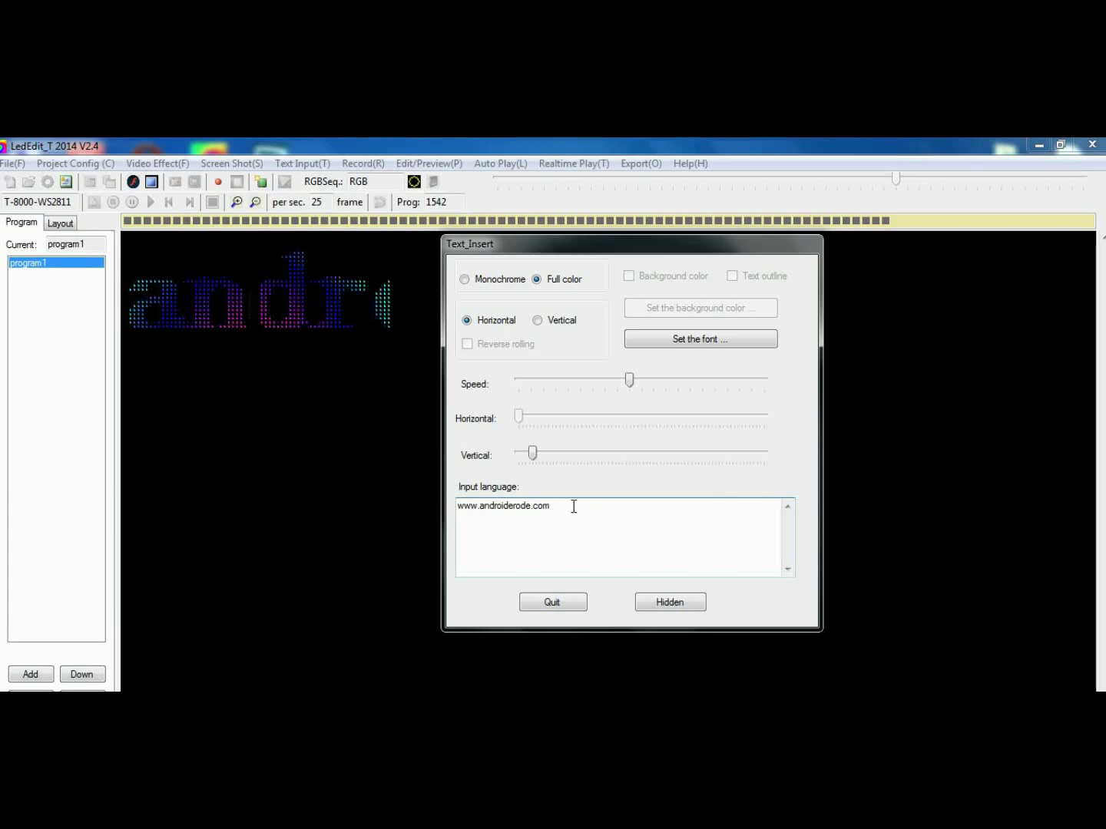
text(WELCO)
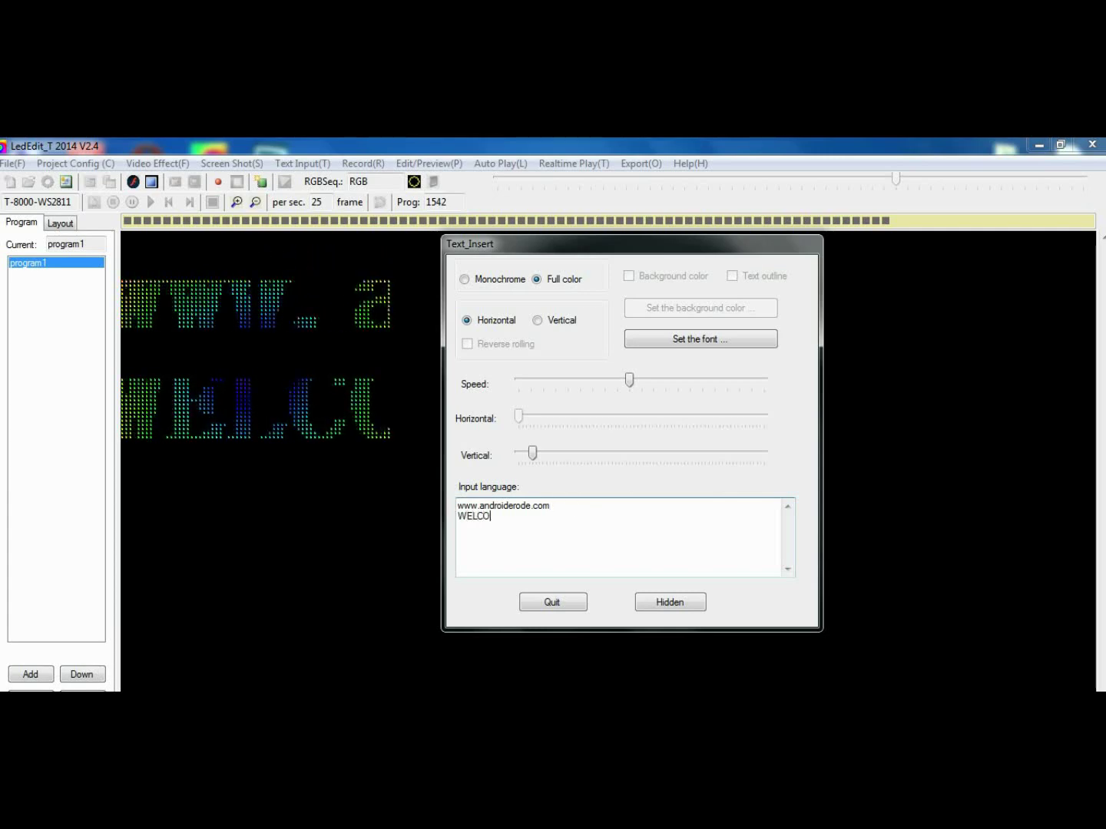
text(MESU)
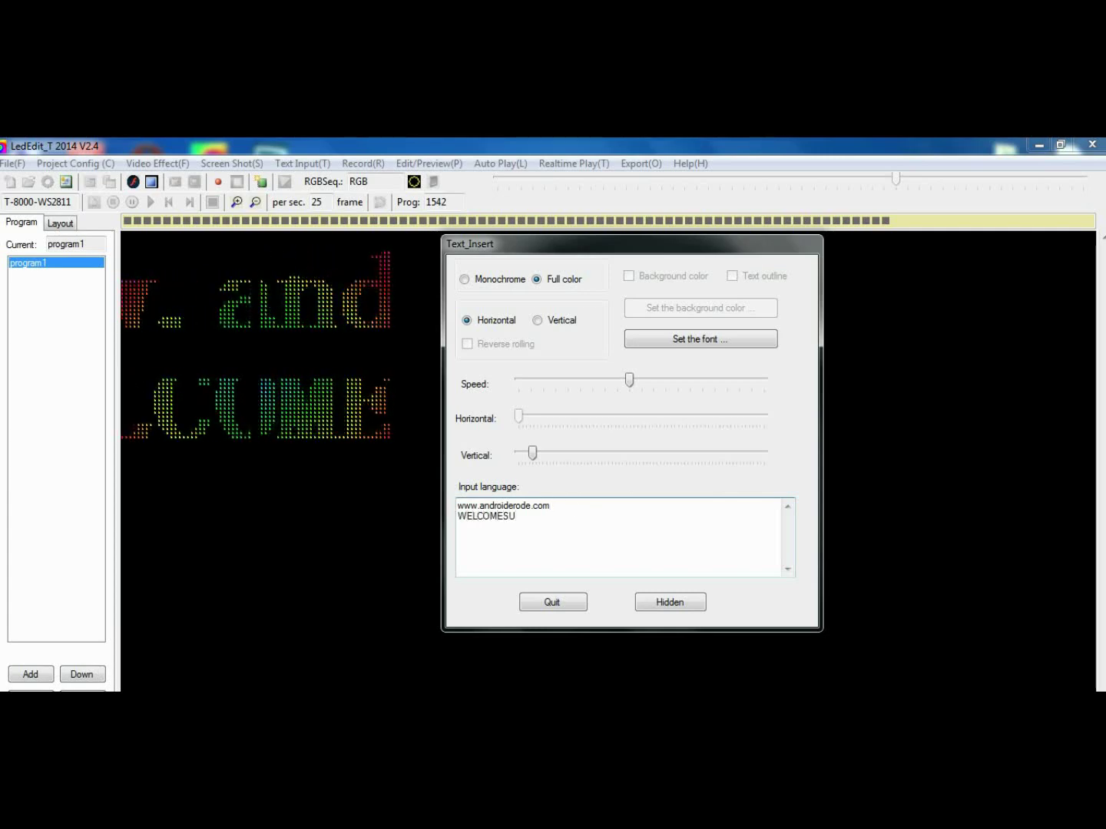
drag(530, 517, 453, 521)
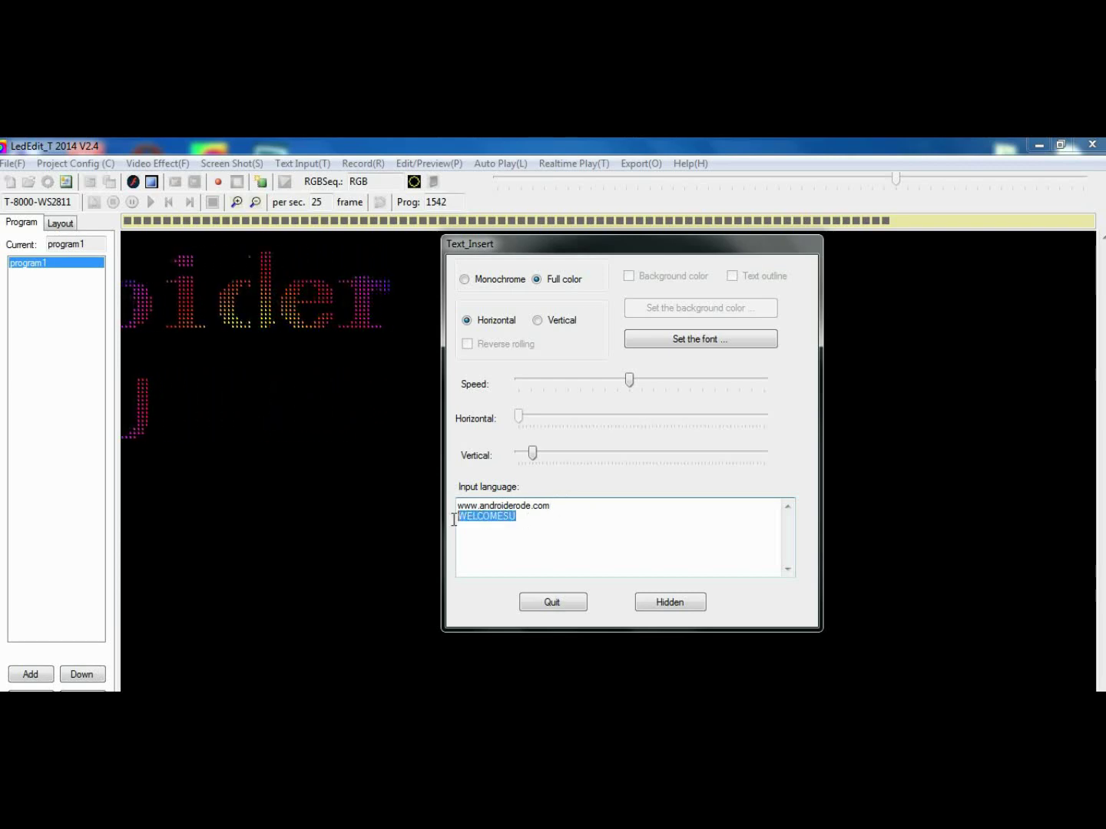